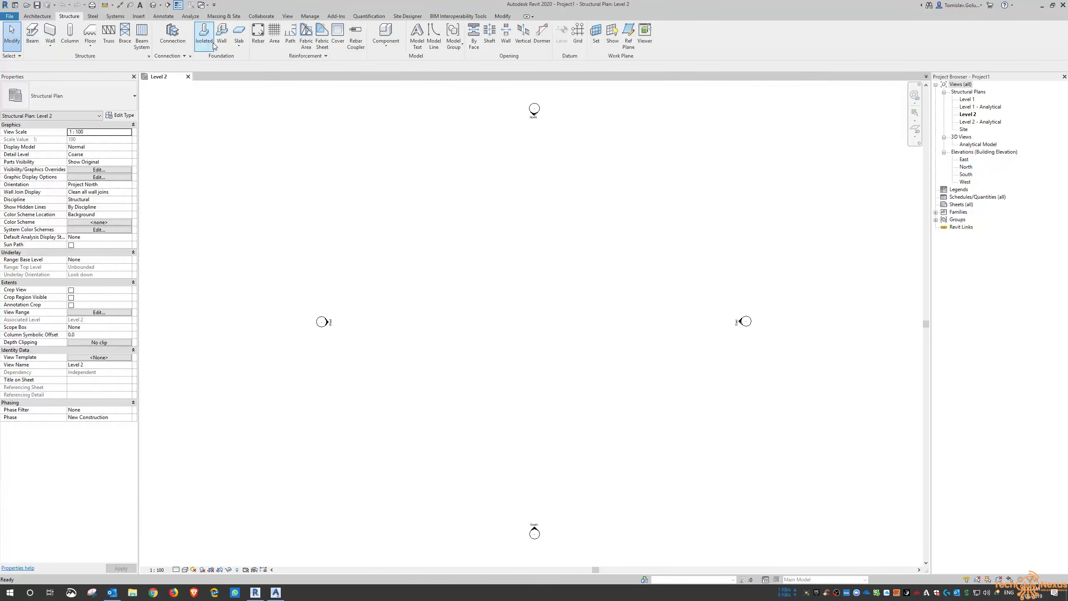
pyautogui.click(93, 16)
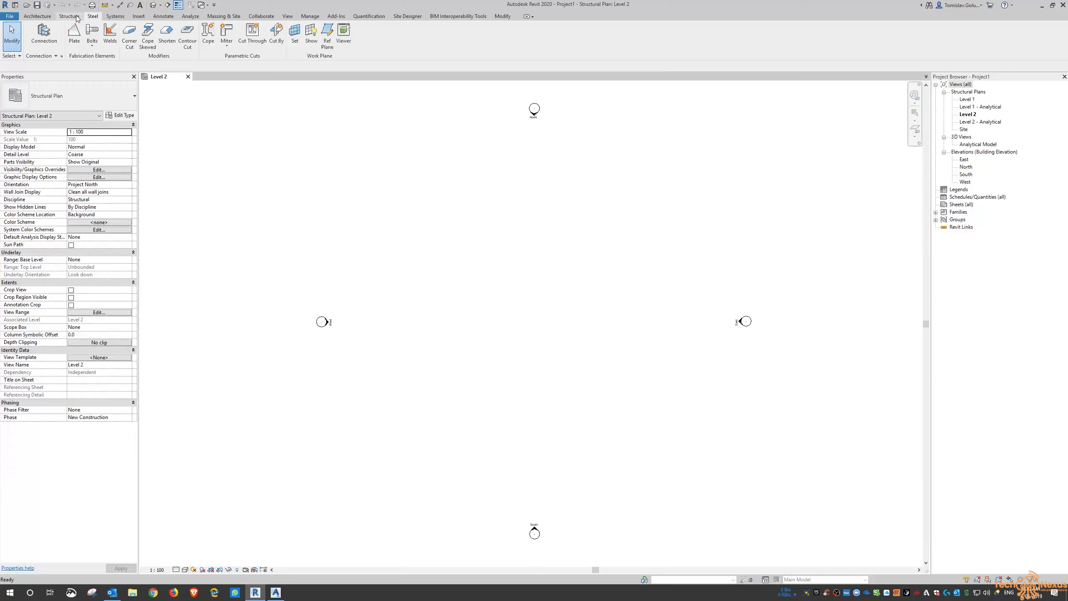
pyautogui.click(77, 16)
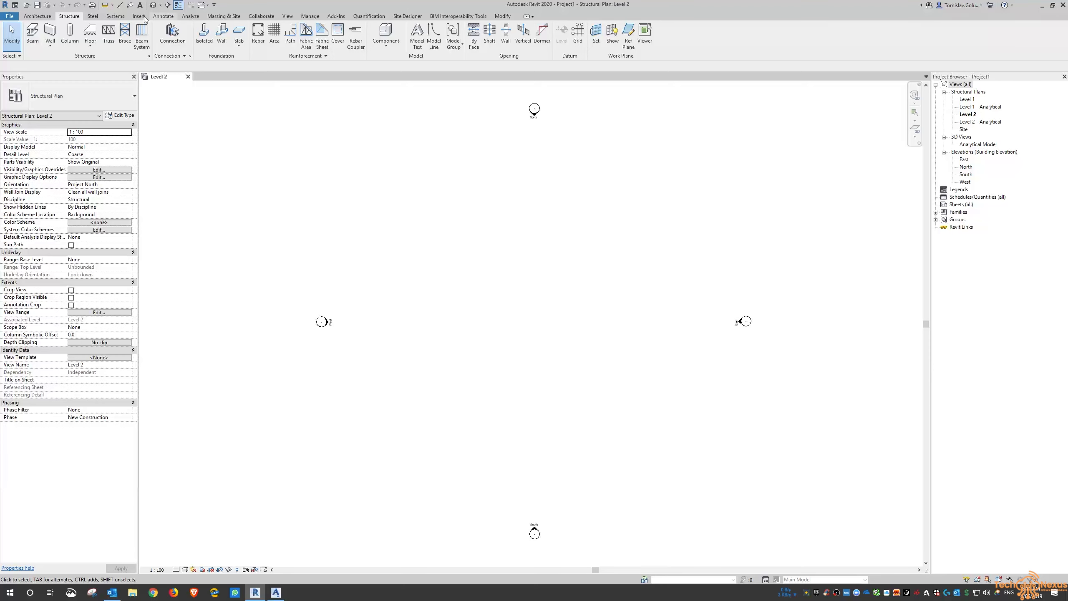
pyautogui.click(120, 18)
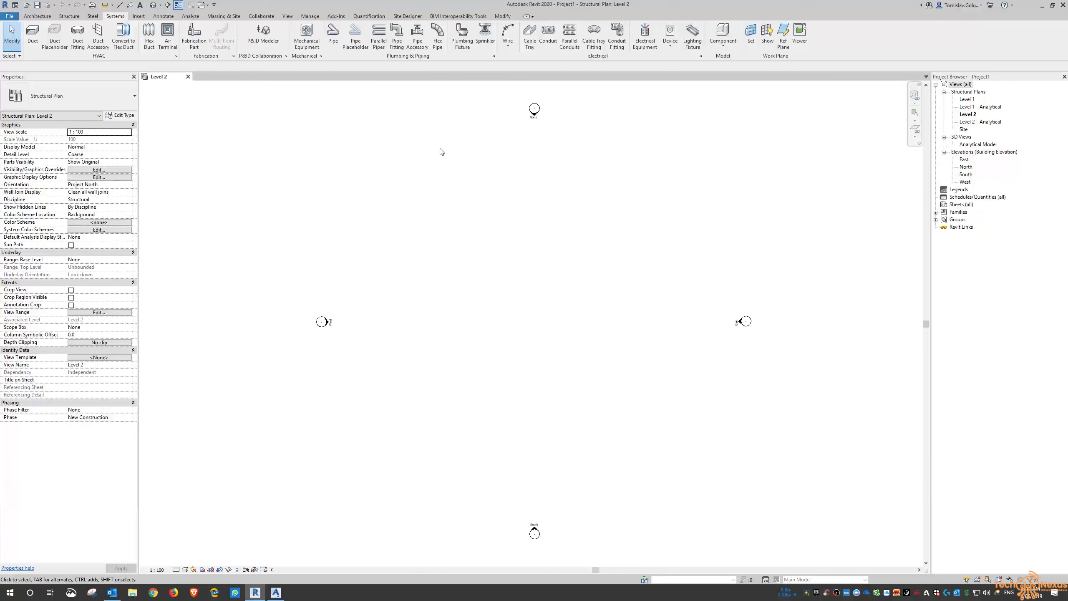
pyautogui.click(69, 17)
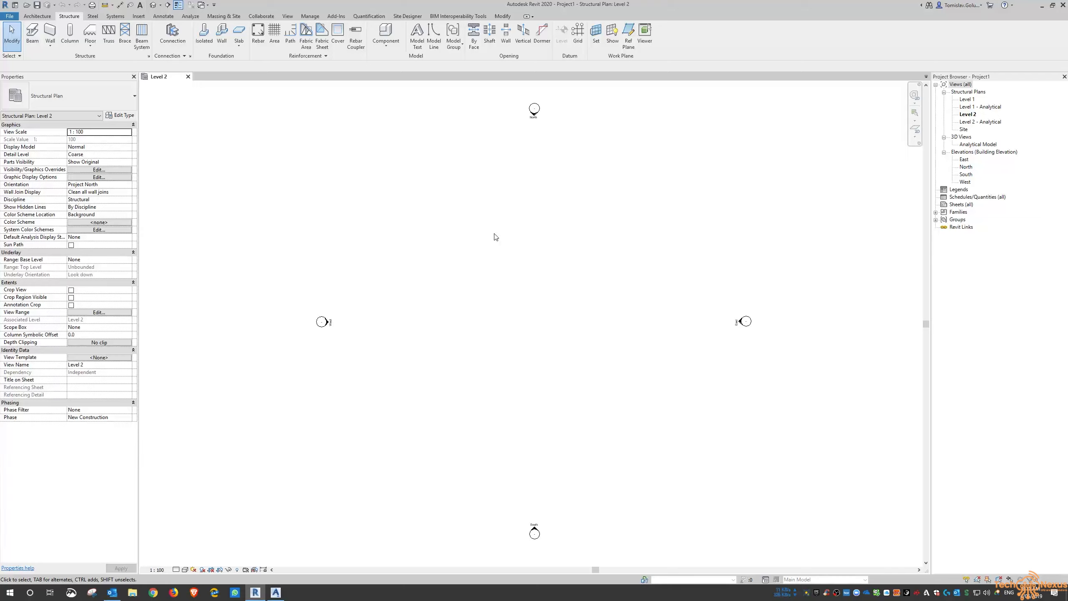
# Draw two parallel vertical grid lines in the Level 2 plan, about 7900 apart, with their ends aligned.
pyautogui.click(578, 33)
pyautogui.click(401, 443)
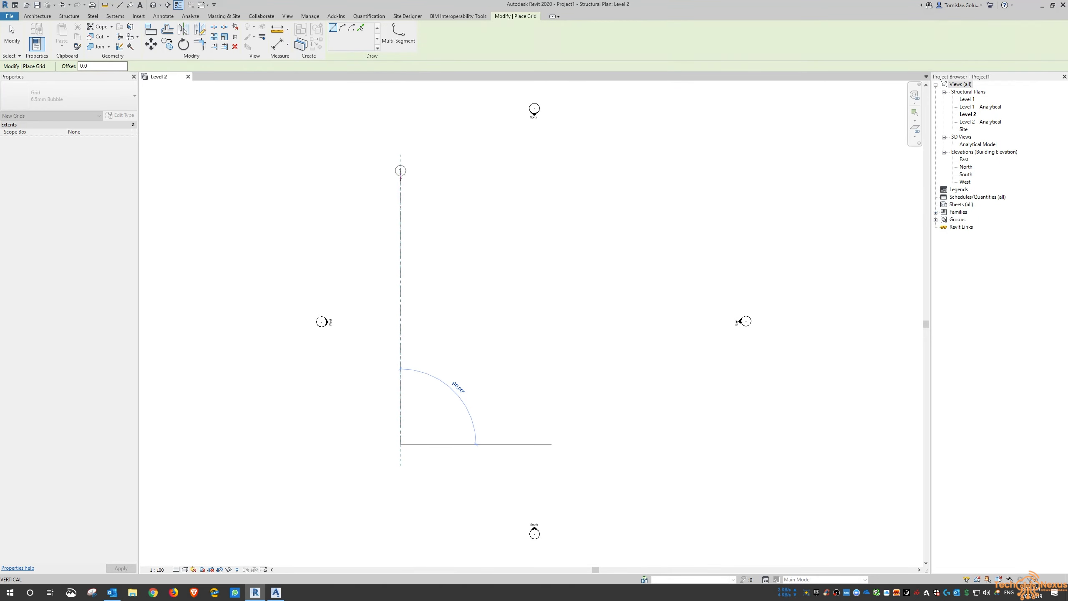
pyautogui.click(400, 176)
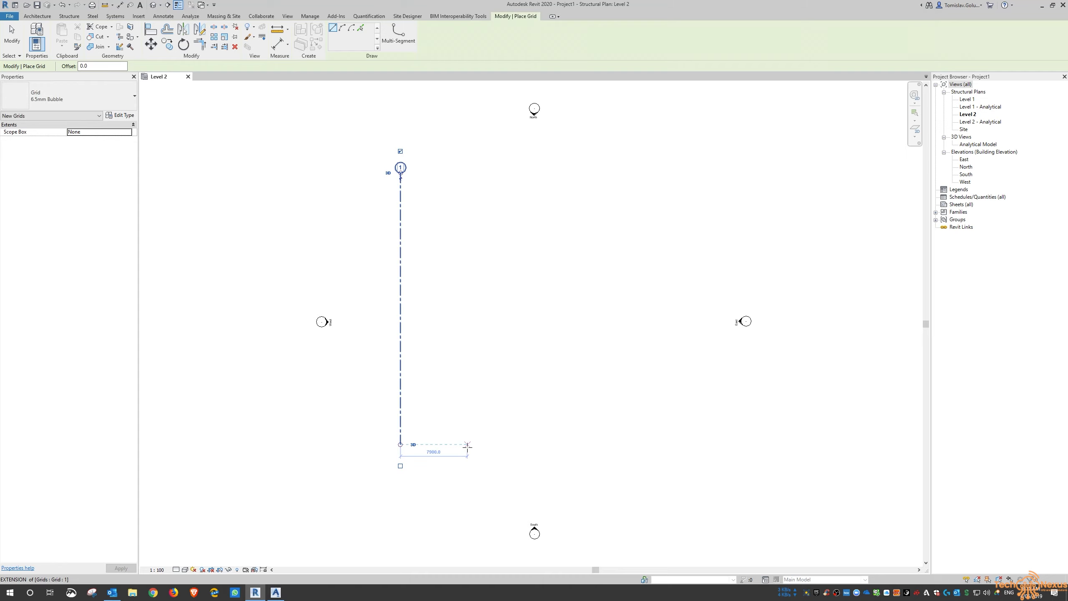
pyautogui.click(467, 444)
pyautogui.click(467, 174)
pyautogui.press('Escape')
pyautogui.press('Escape')
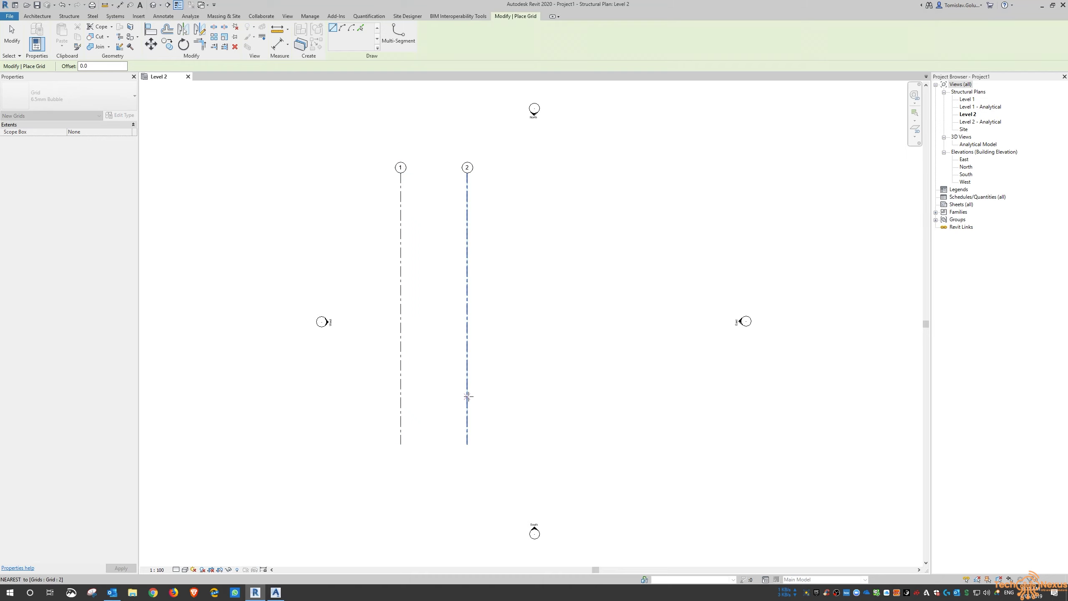
# Set the spacing between grids 1 and 2 to 10000 by moving grid 2.
pyautogui.click(467, 399)
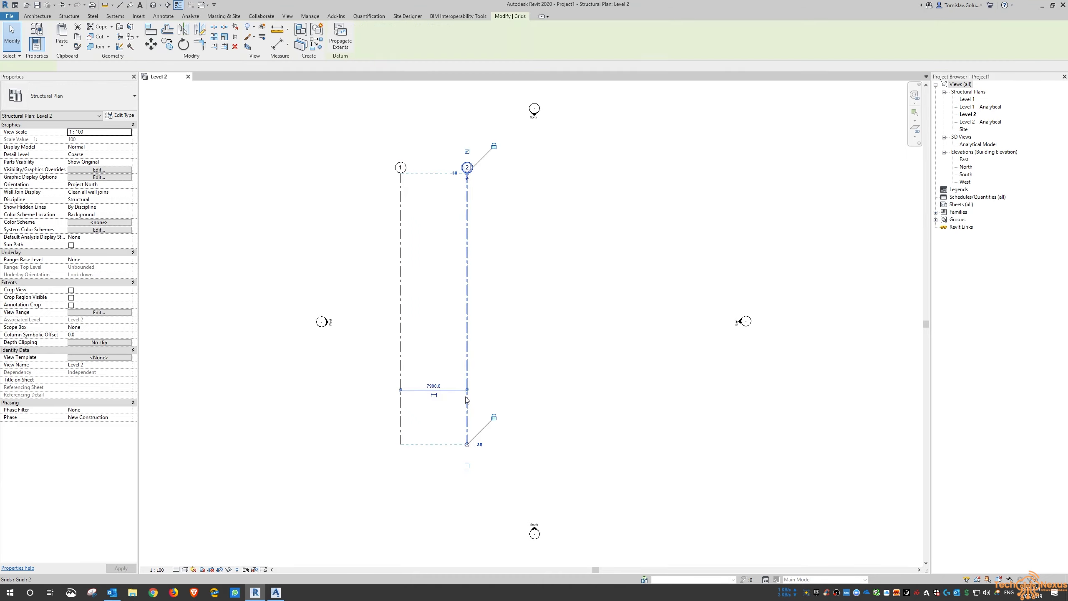
pyautogui.click(432, 385)
pyautogui.write('10000')
pyautogui.press('Return')
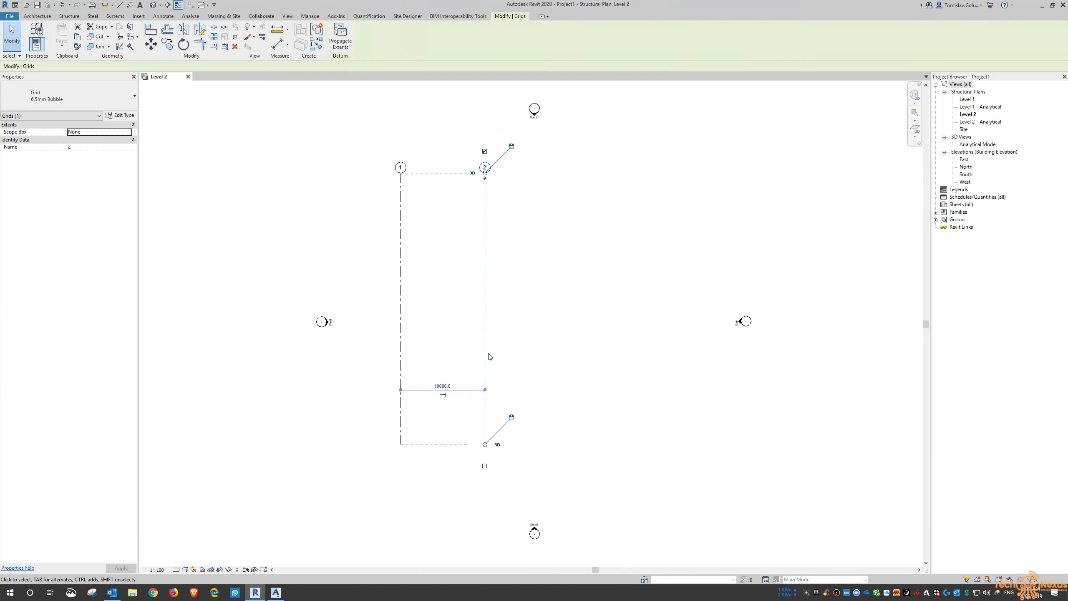
pyautogui.press('Escape')
# Draw a third vertical grid line about 9900 from grid 2, with its ends aligned to the other two.
pyautogui.click(577, 42)
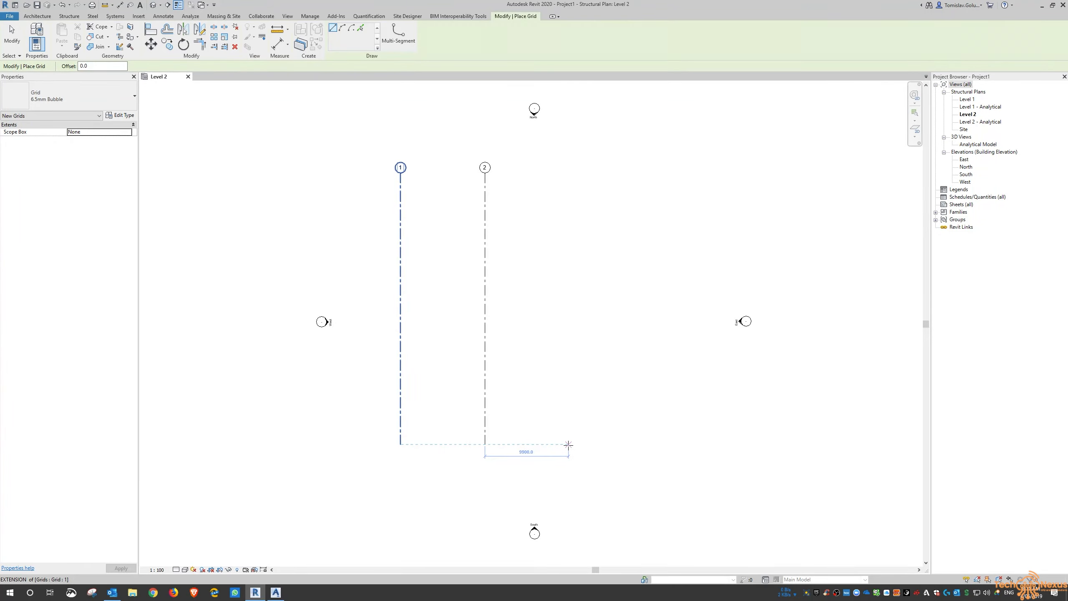
pyautogui.click(568, 444)
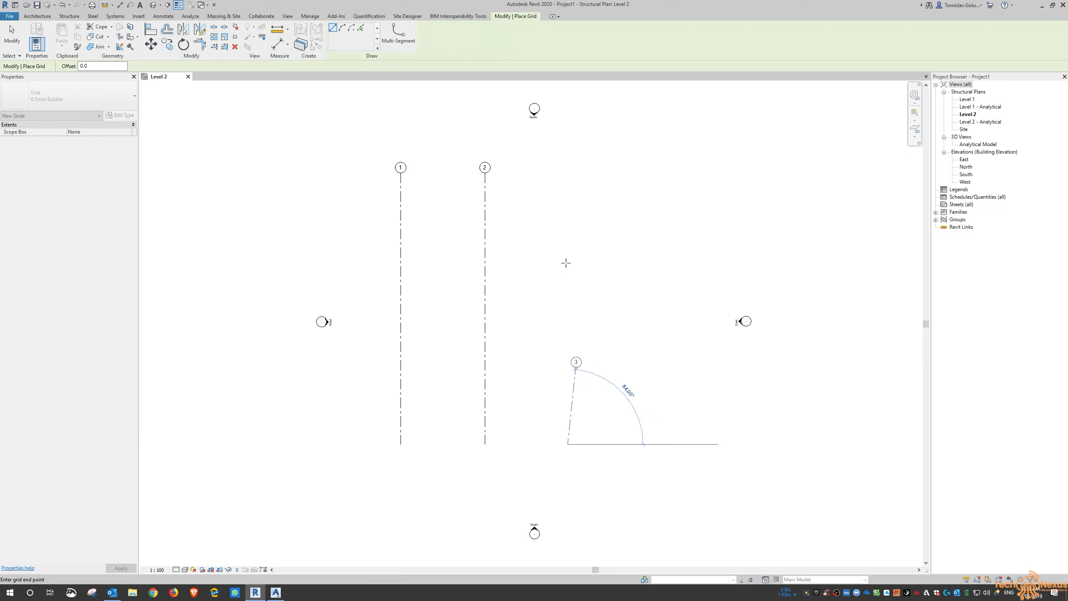
pyautogui.click(568, 172)
pyautogui.press('Escape')
pyautogui.press('Escape')
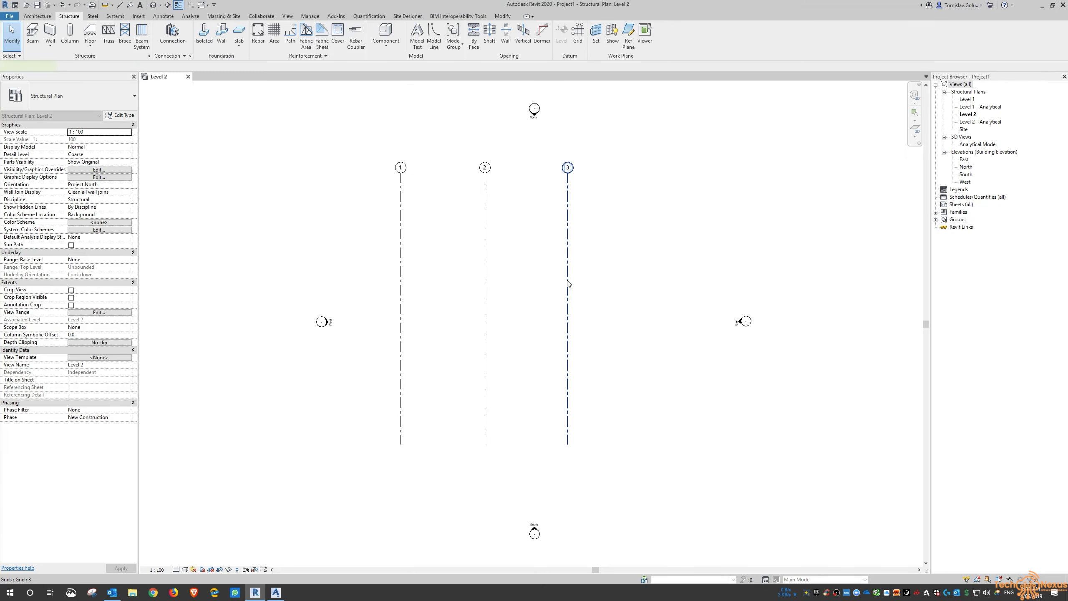
# Set the spacing between grids 2 and 3 to 1000 by moving grid 3.
pyautogui.click(569, 287)
pyautogui.click(528, 387)
pyautogui.write('1000')
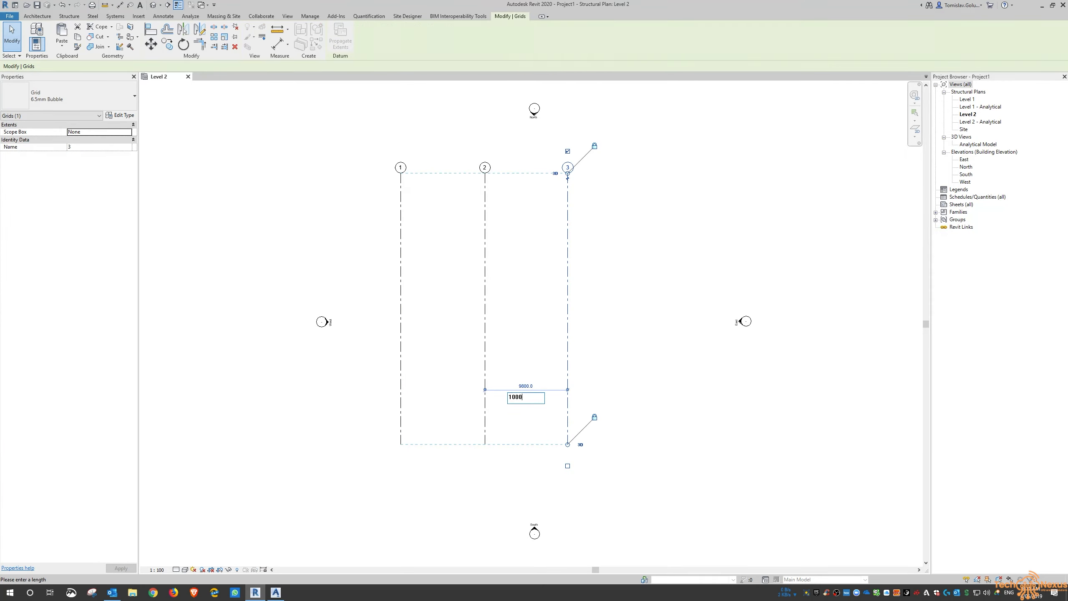
pyautogui.press('Return')
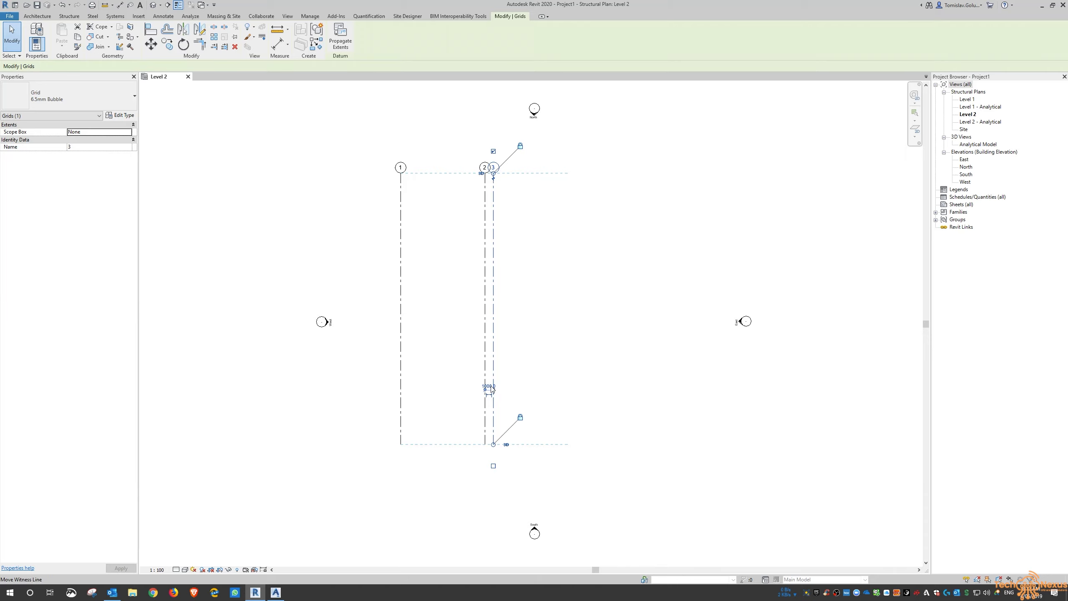
# Set the spacing between grids 2 and 3 to 10000 and deselect grid 3.
pyautogui.scroll(5, 491, 389)
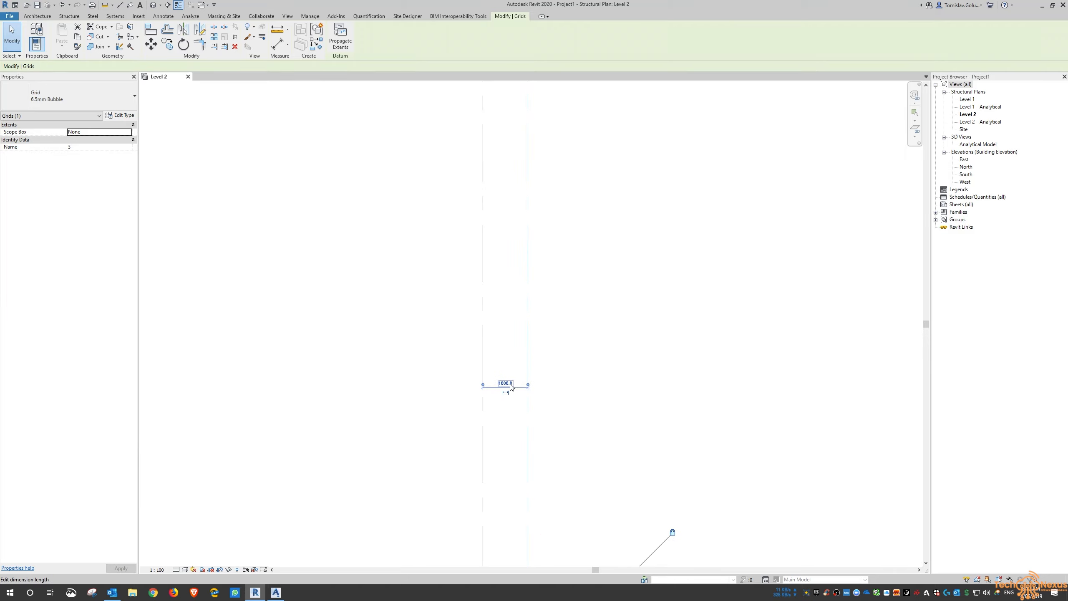
pyautogui.click(510, 385)
pyautogui.write('10000')
pyautogui.press('Return')
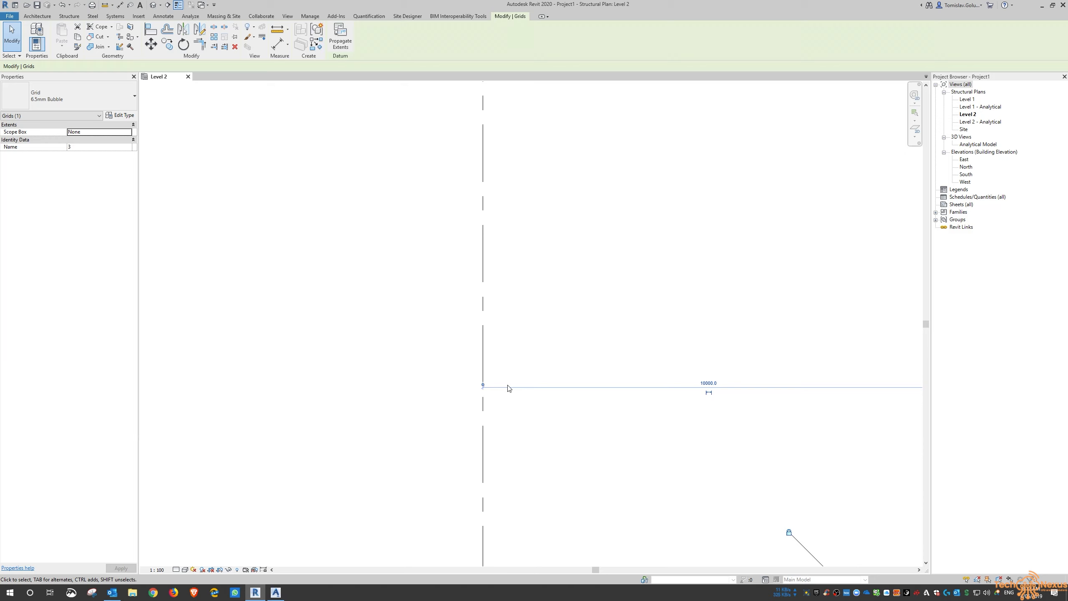
pyautogui.scroll(-5, 527, 371)
pyautogui.click(715, 277)
pyautogui.moveTo(735, 238); pyautogui.dragTo(749, 291, button='middle')
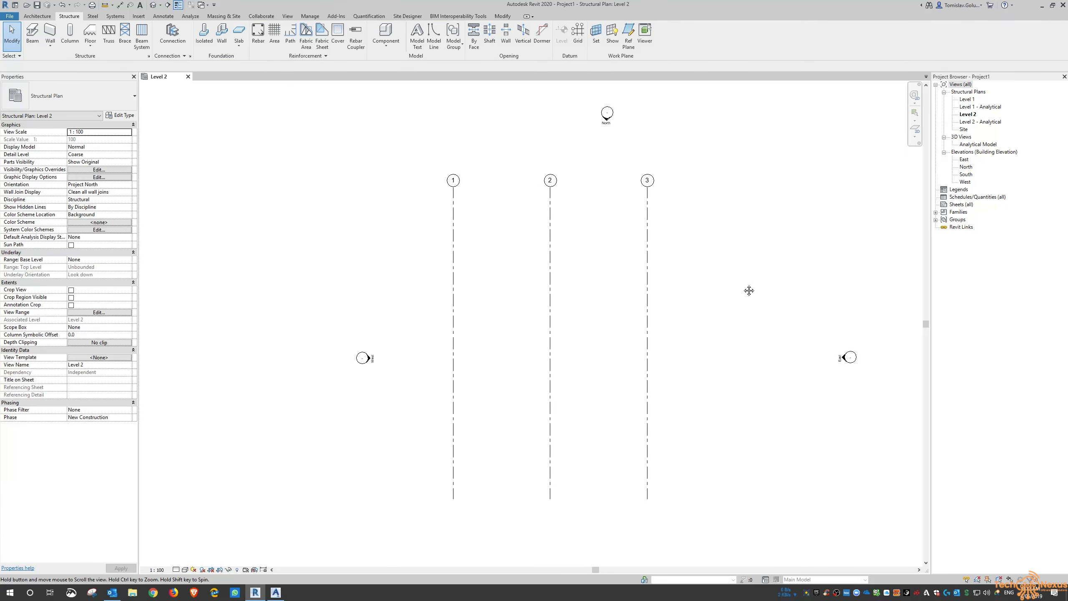
# Draw two horizontal grid lines about 7400 apart across all three vertical grids, starting near their upper ends.
pyautogui.click(578, 34)
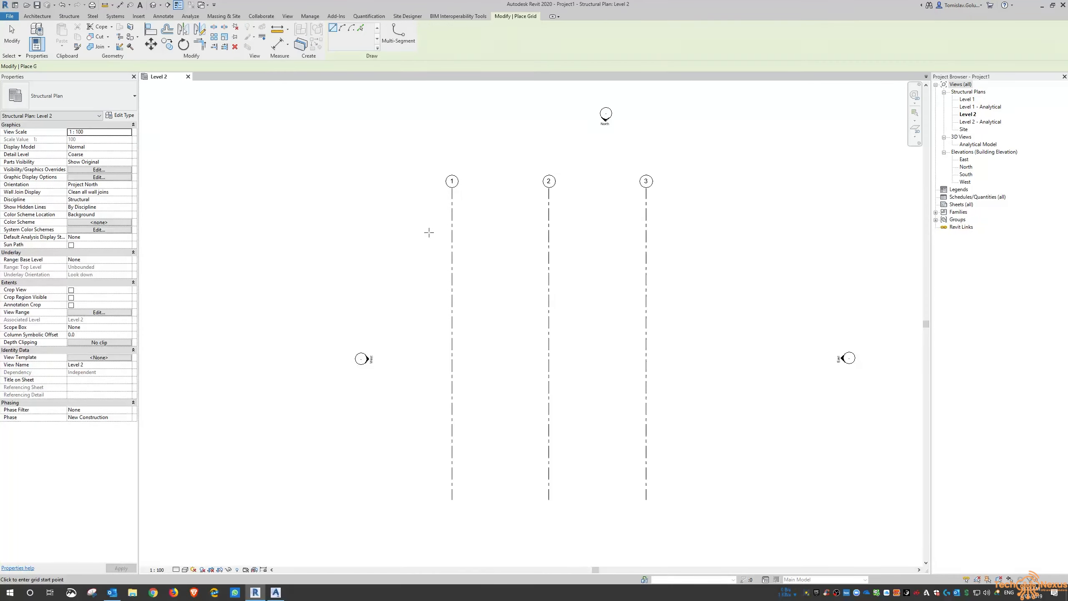
pyautogui.click(709, 232)
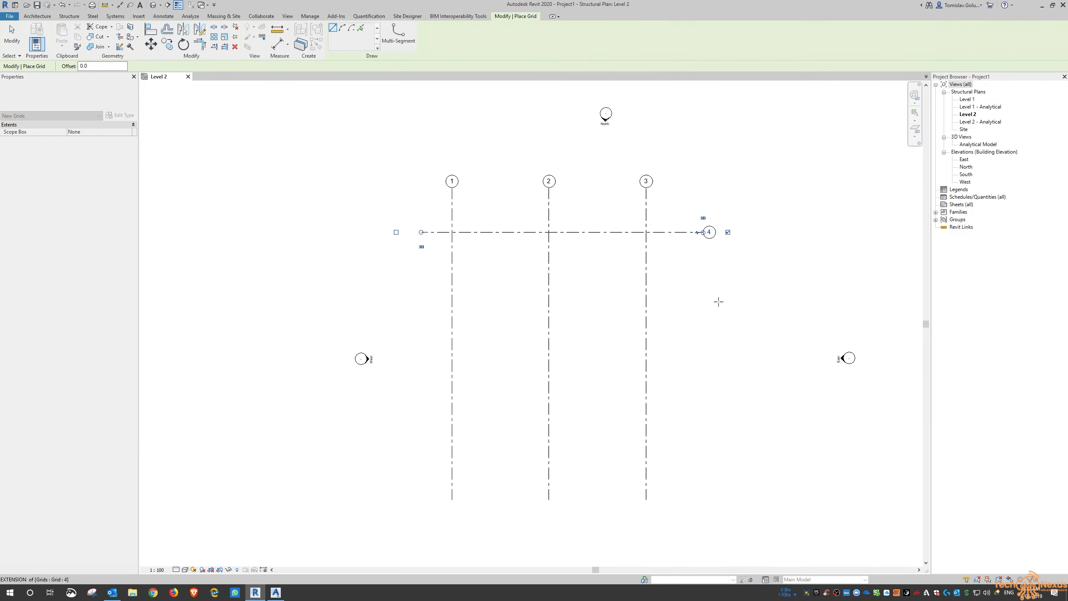
pyautogui.click(421, 304)
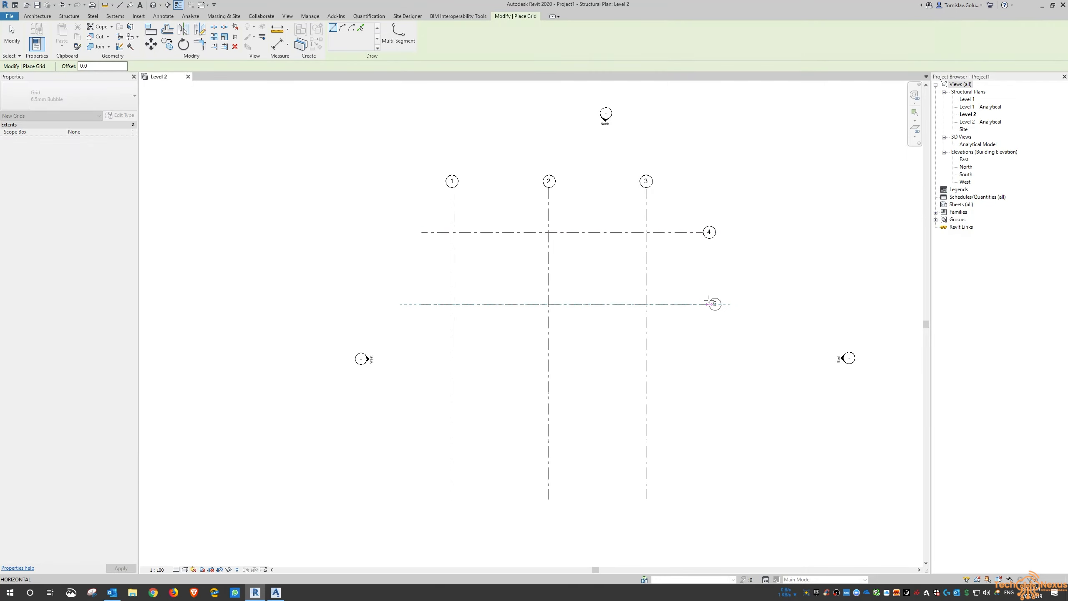
pyautogui.click(703, 303)
pyautogui.press('Escape')
pyautogui.press('Escape')
# Set the spacing between the two horizontal grids 4 and 5 to 10000 by moving grid 5.
pyautogui.click(482, 303)
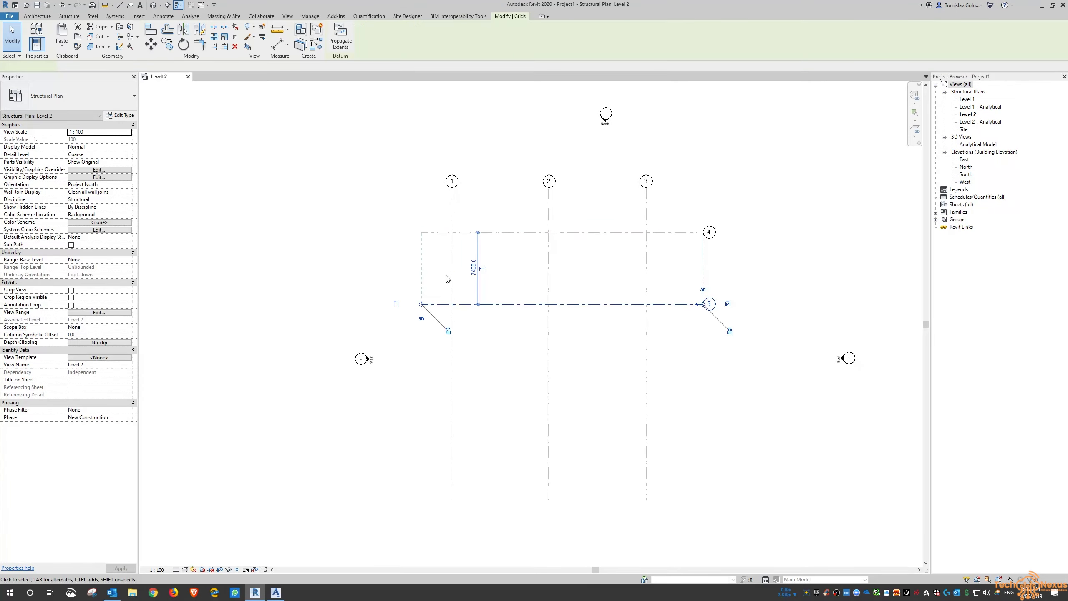
pyautogui.click(473, 269)
pyautogui.write('10000')
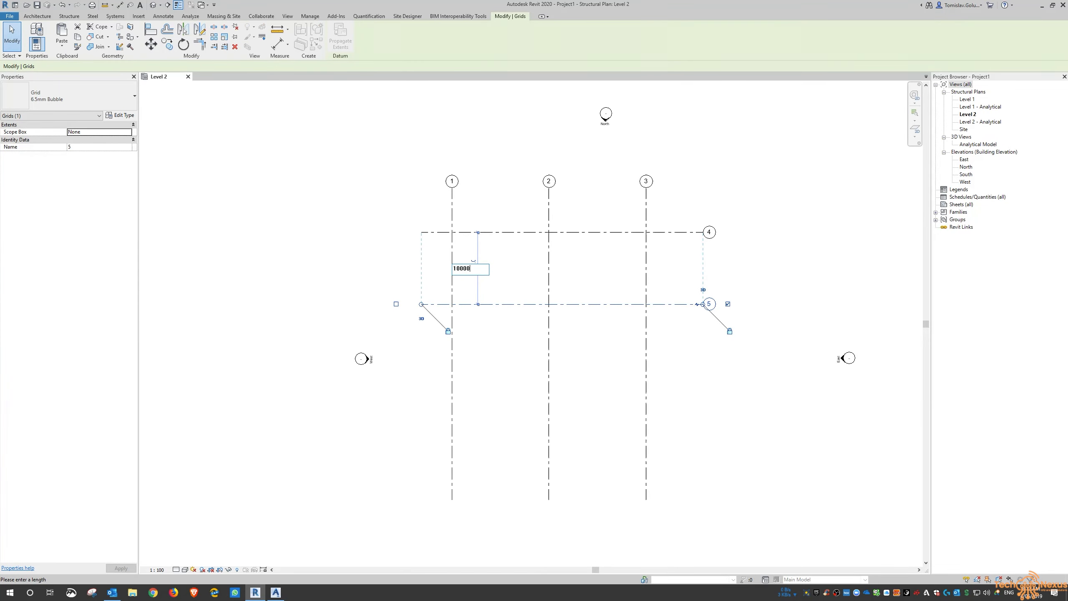
pyautogui.press('Return')
pyautogui.press('Escape')
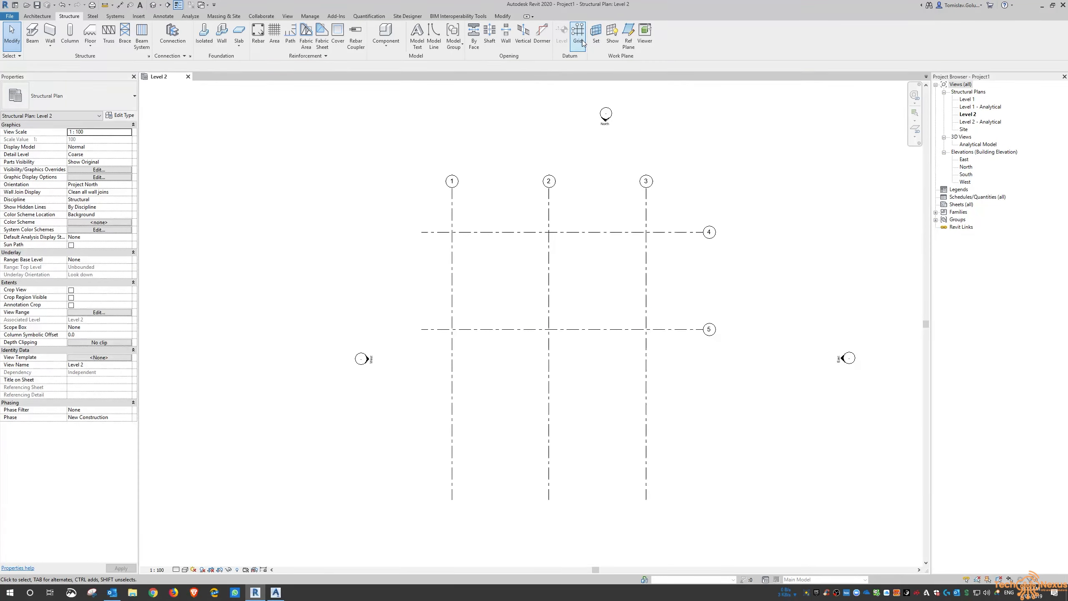
# Draw a third horizontal grid line below grid 5, across all three vertical grids.
pyautogui.click(582, 43)
pyautogui.click(421, 409)
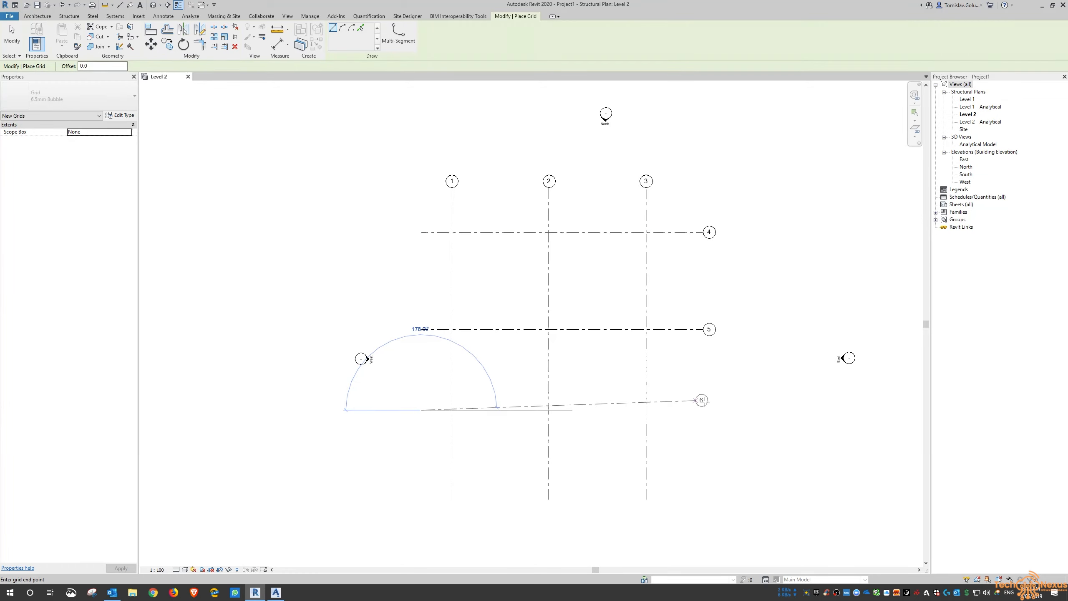
pyautogui.click(709, 409)
pyautogui.press('Escape')
pyautogui.press('Escape')
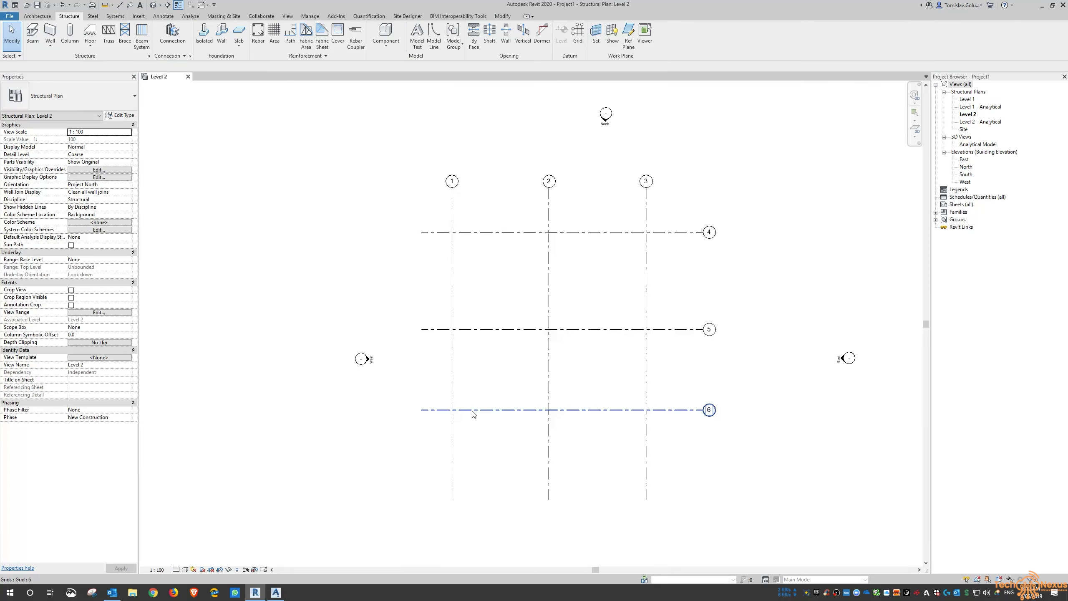
# Set the spacing between grids 5 and 6 to 10000 by moving grid 6.
pyautogui.click(473, 413)
pyautogui.click(474, 370)
pyautogui.write('100')
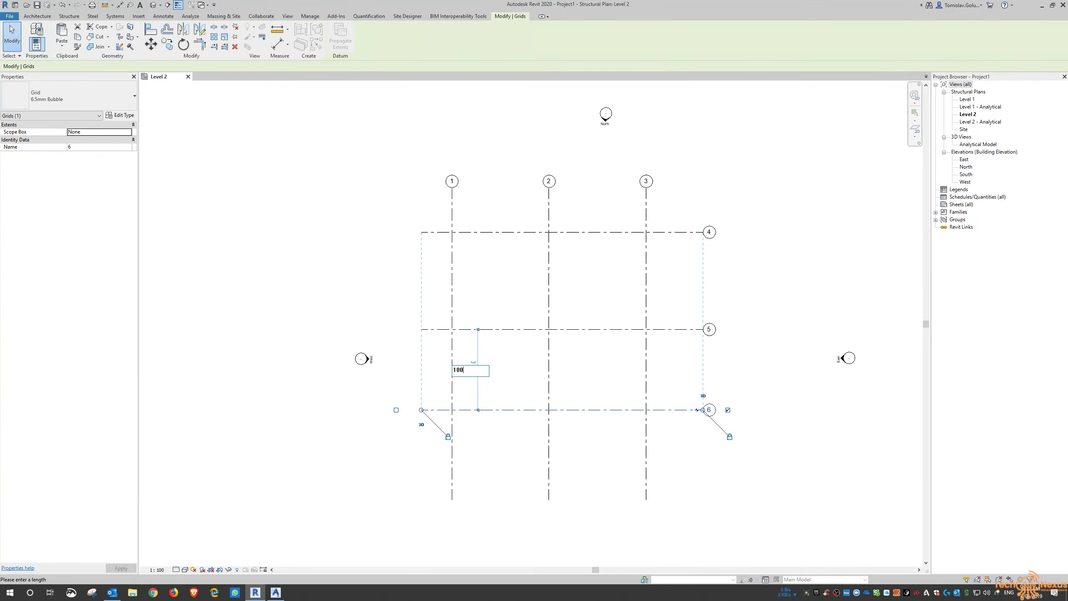
pyautogui.press('Return')
pyautogui.press('Escape')
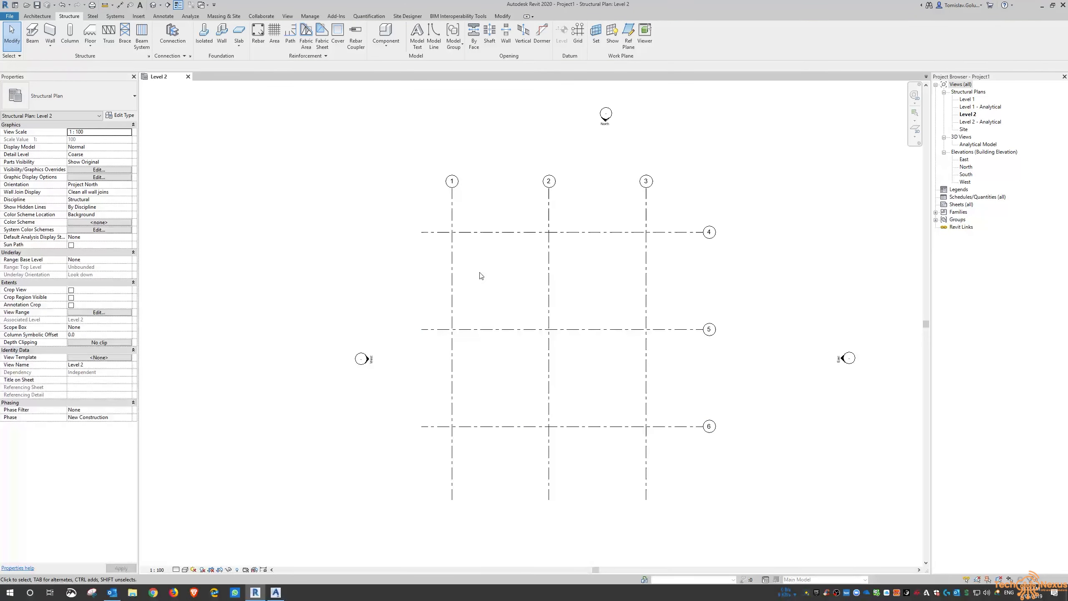
# Open the Level 1 structural plan to check the grid layout there.
pyautogui.scroll(-1, 430, 234)
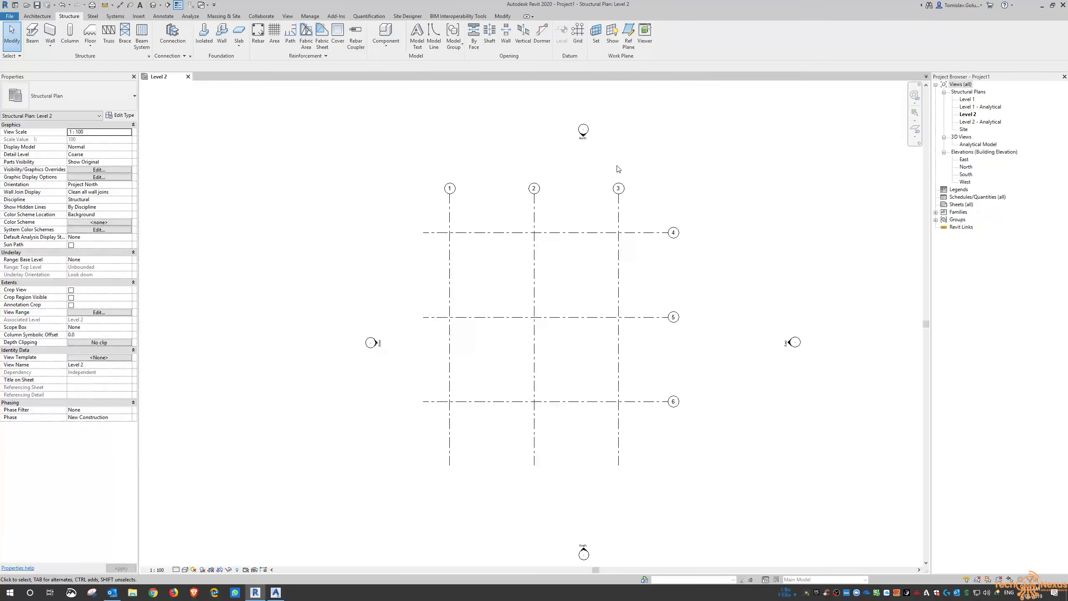
pyautogui.doubleClick(965, 99)
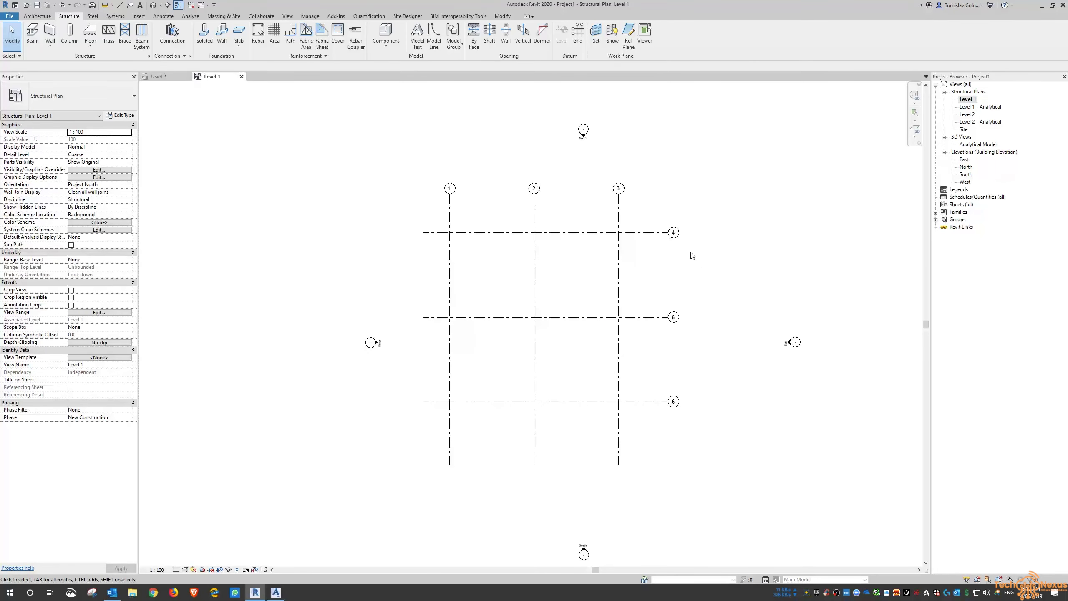
# Open the East elevation and extend the head ends of the Level 1 and Level 2 lines past grid 4.
pyautogui.doubleClick(964, 159)
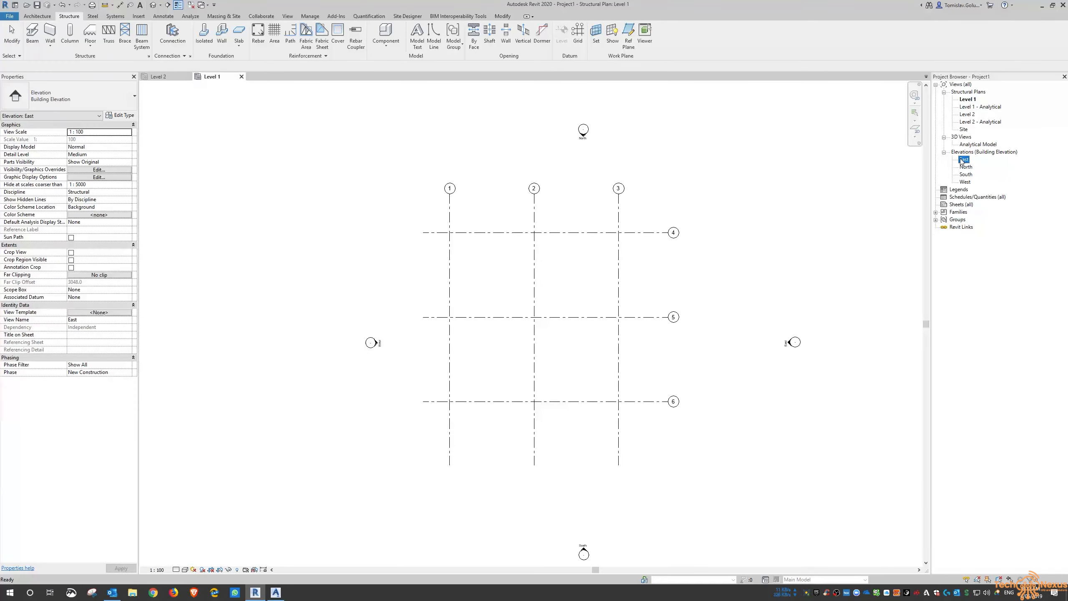
pyautogui.scroll(-5, 630, 382)
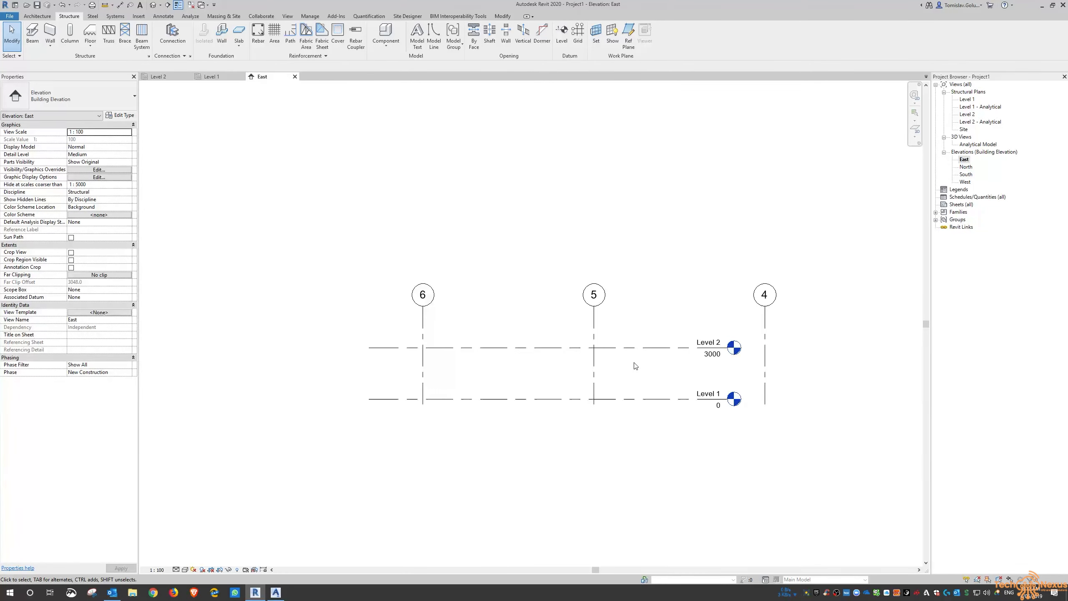
pyautogui.click(571, 344)
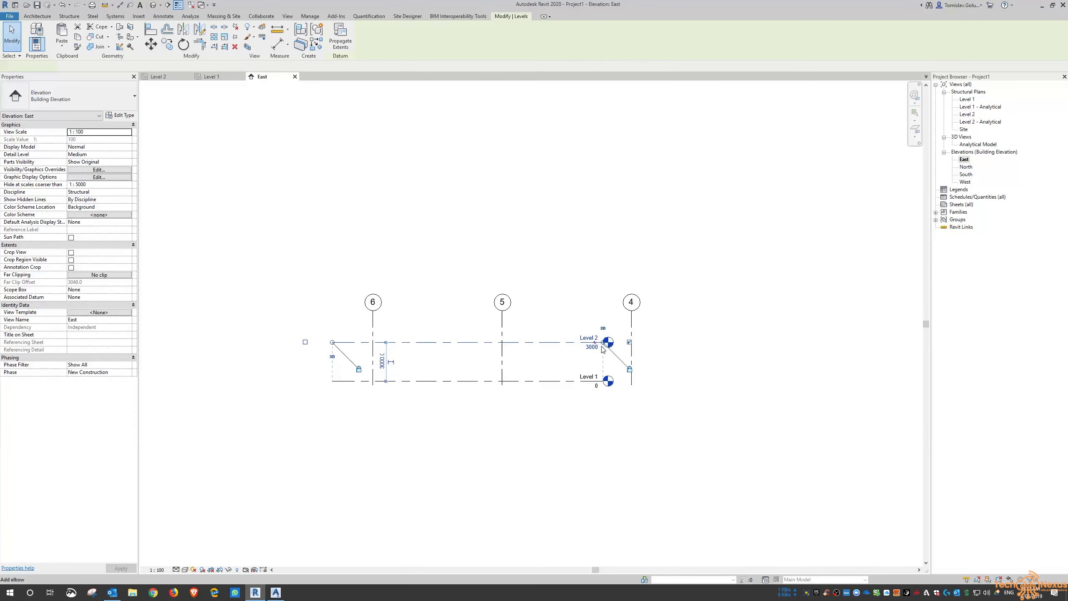
pyautogui.moveTo(605, 342); pyautogui.dragTo(695, 346)
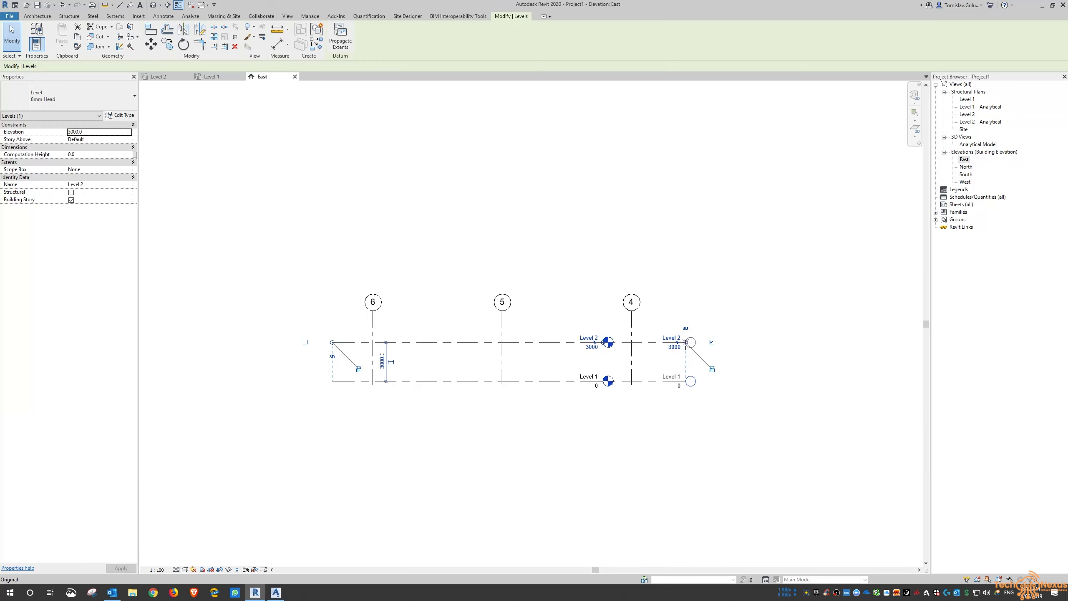
pyautogui.click(593, 439)
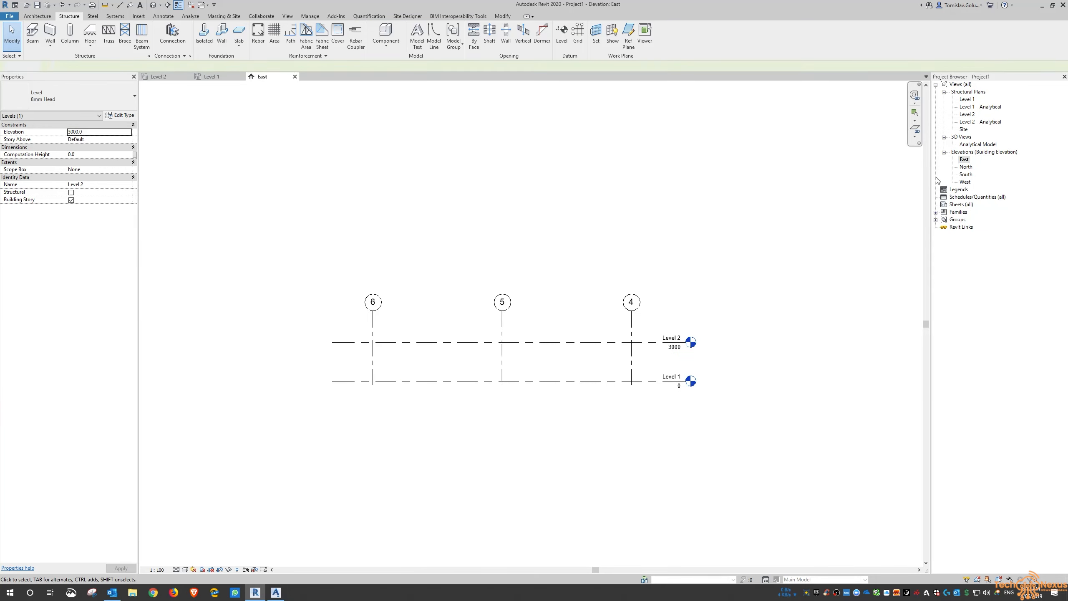
# Open the North elevation and extend the head ends of the Level 1 and Level 2 lines past grid 1.
pyautogui.doubleClick(966, 166)
pyautogui.scroll(-2, 456, 289)
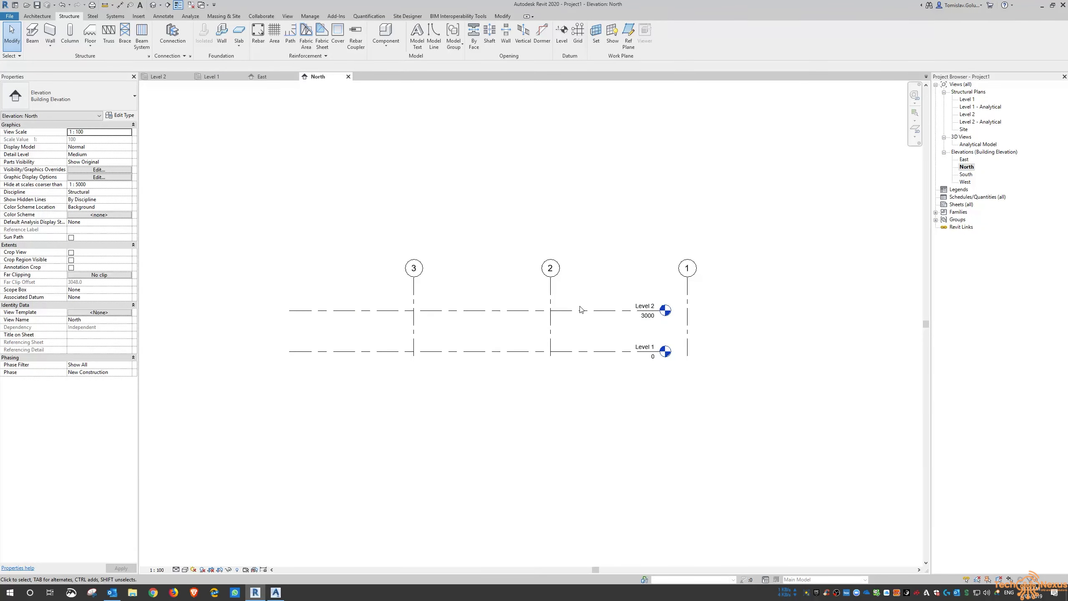
pyautogui.click(656, 311)
pyautogui.moveTo(660, 312); pyautogui.dragTo(780, 310)
pyautogui.click(637, 413)
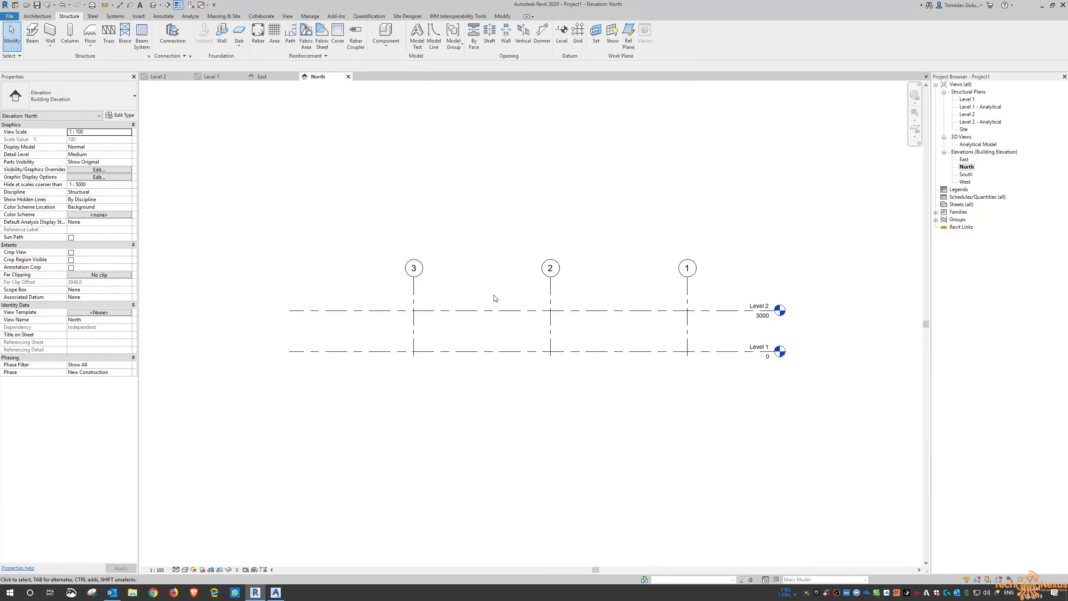
# Open the Level 1 structural plan and start a structural column of type UC-Universal Columns-Column 310UC96.8.
pyautogui.doubleClick(968, 100)
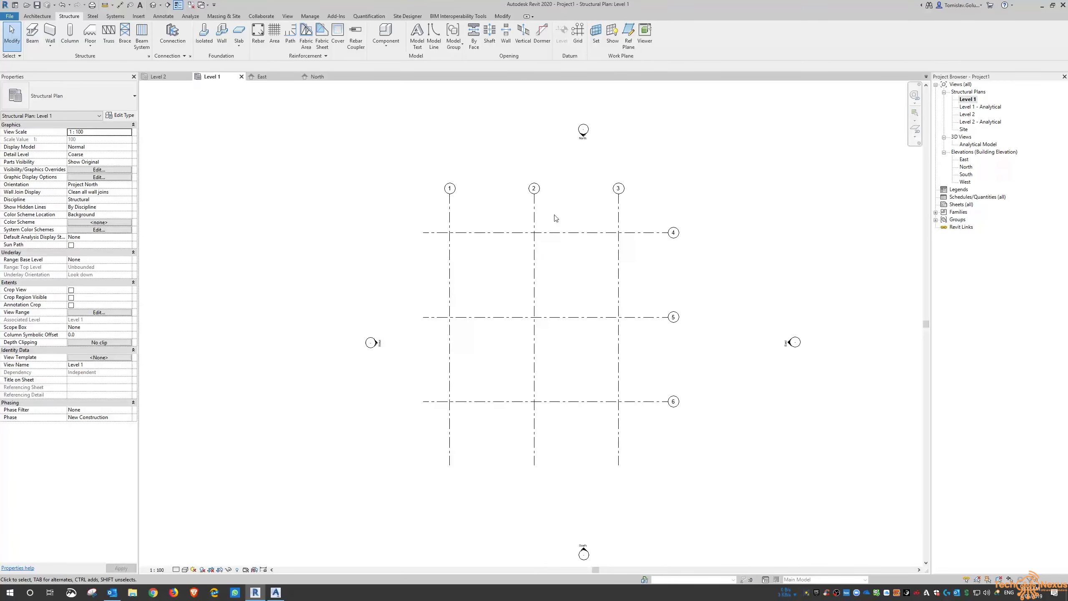
pyautogui.scroll(2, 462, 318)
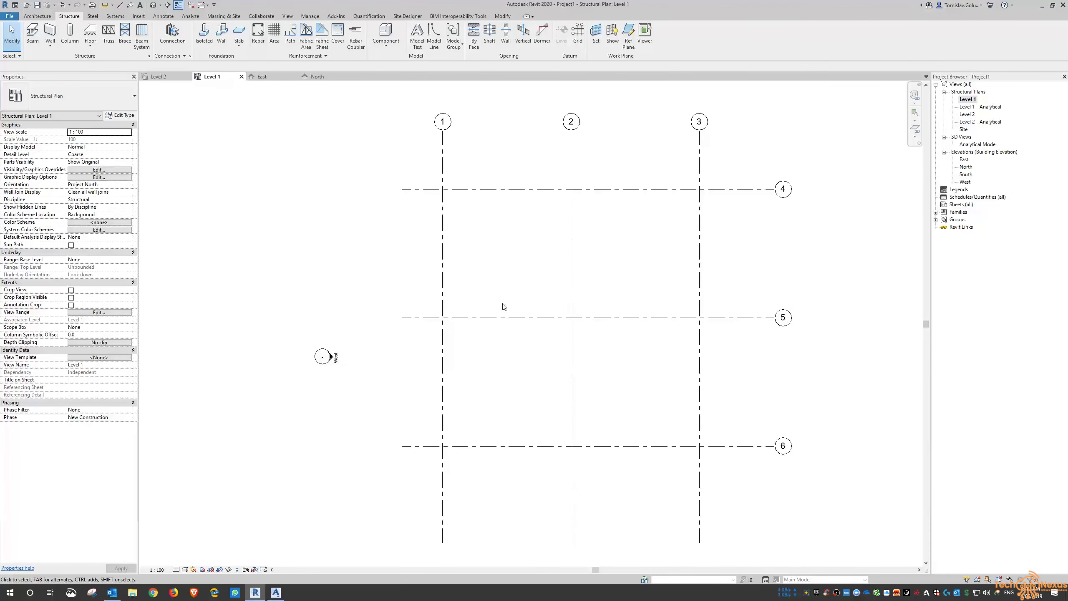
pyautogui.moveTo(513, 278); pyautogui.dragTo(497, 281, button='middle')
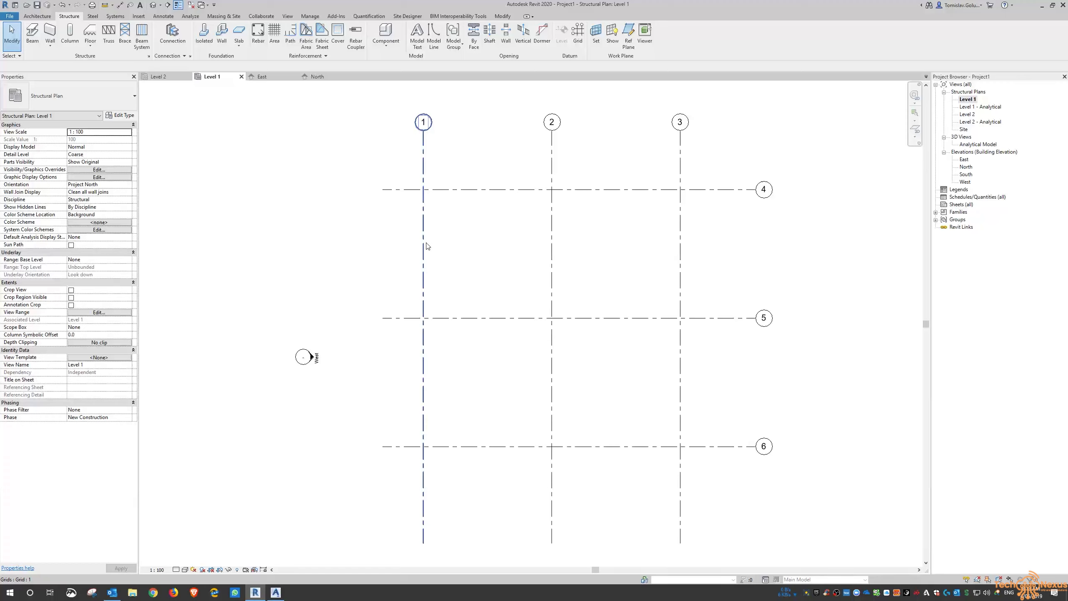
pyautogui.click(71, 46)
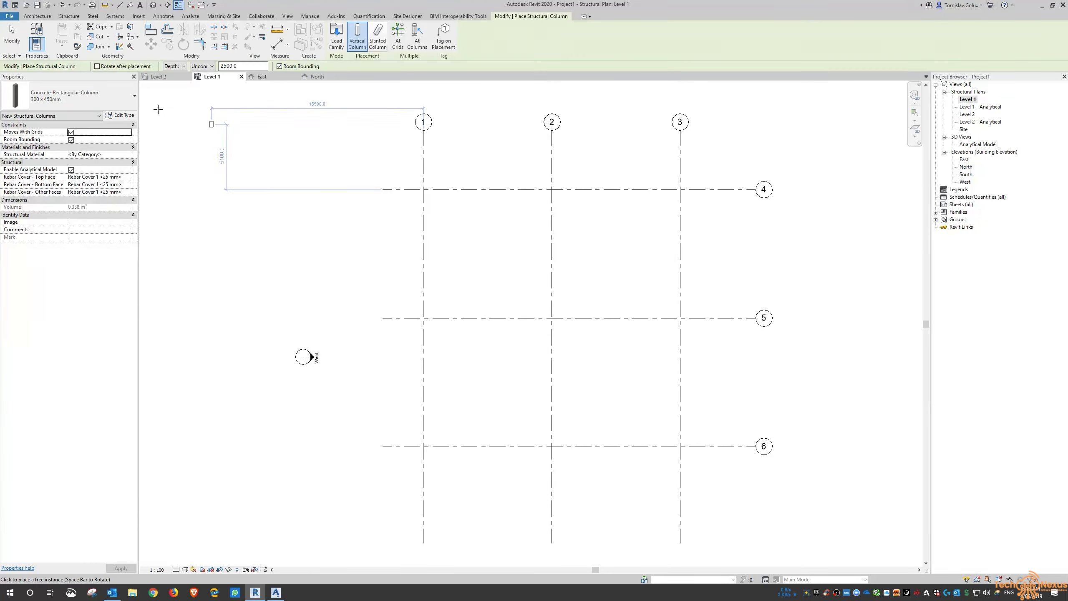
pyautogui.click(116, 100)
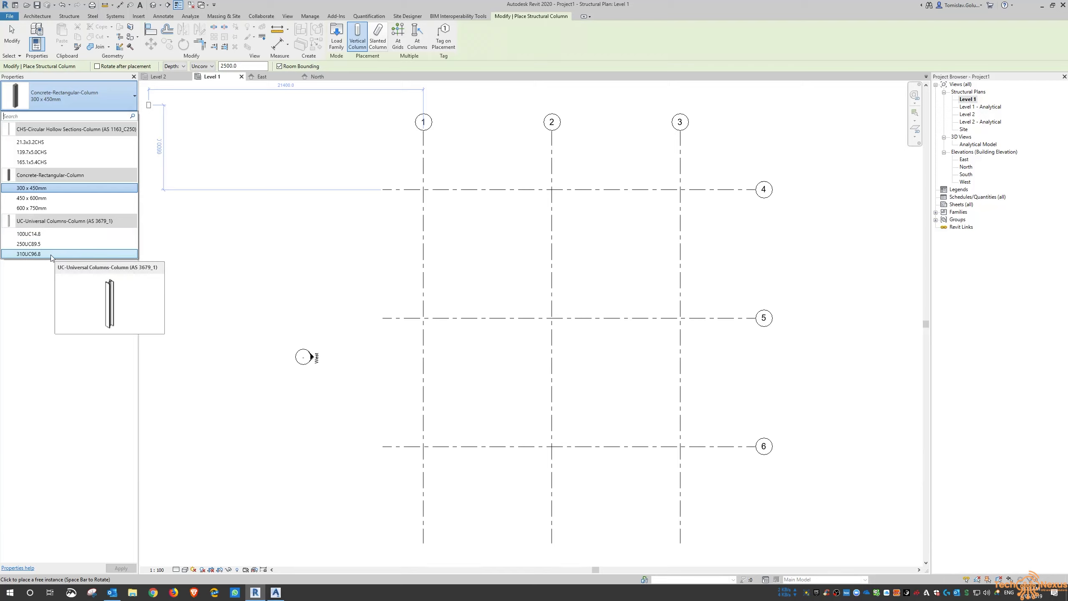
pyautogui.moveTo(30, 257)
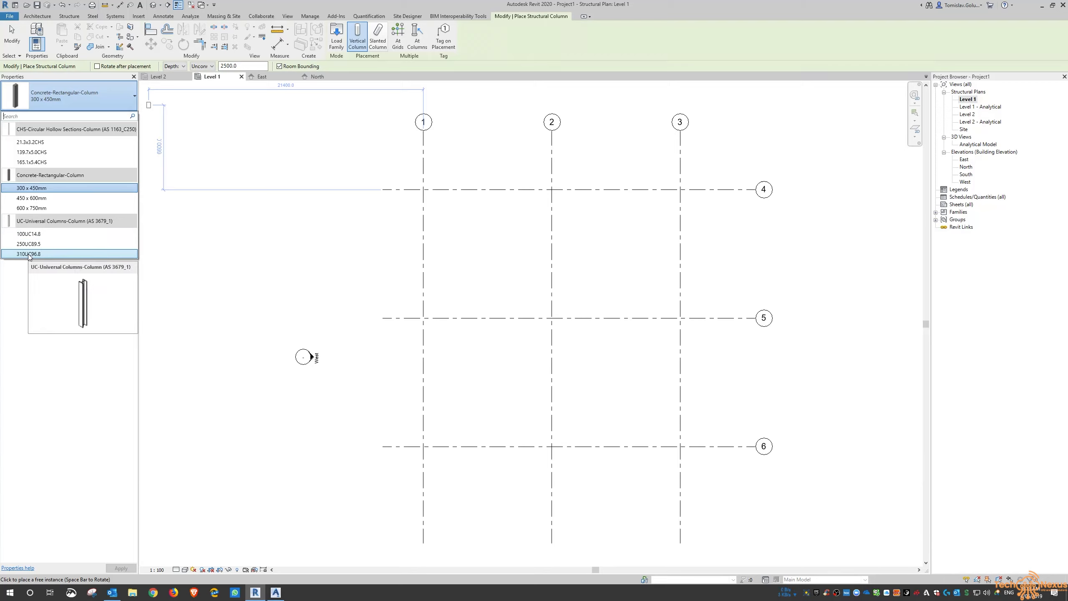
pyautogui.click(30, 254)
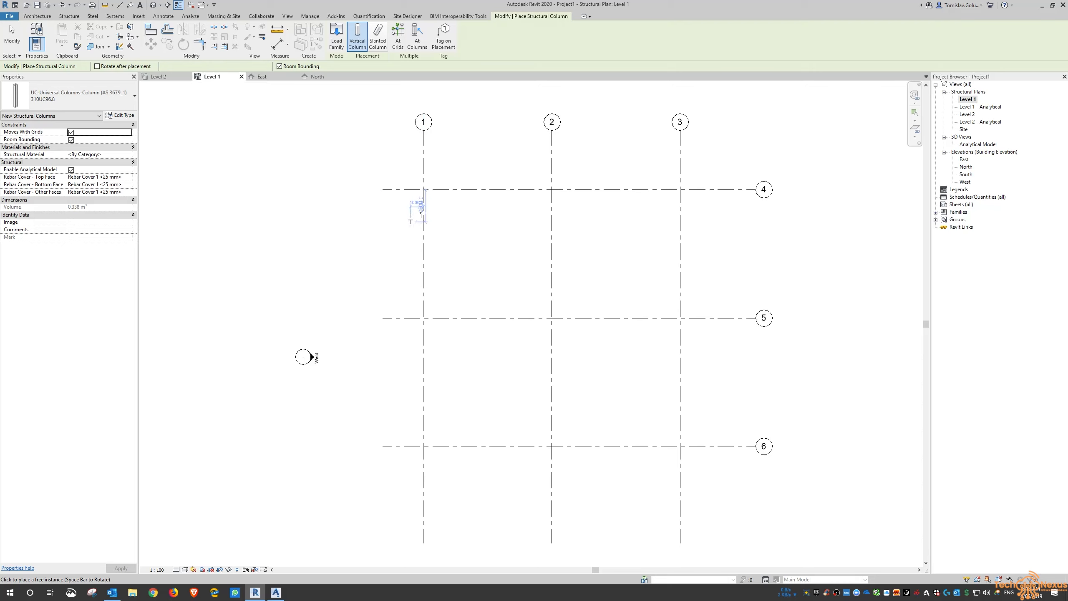
# Place vertical columns where grid 4 crosses grids 1, 2 and 3, and end the placement.
pyautogui.scroll(5, 423, 191)
pyautogui.scroll(2, 423, 187)
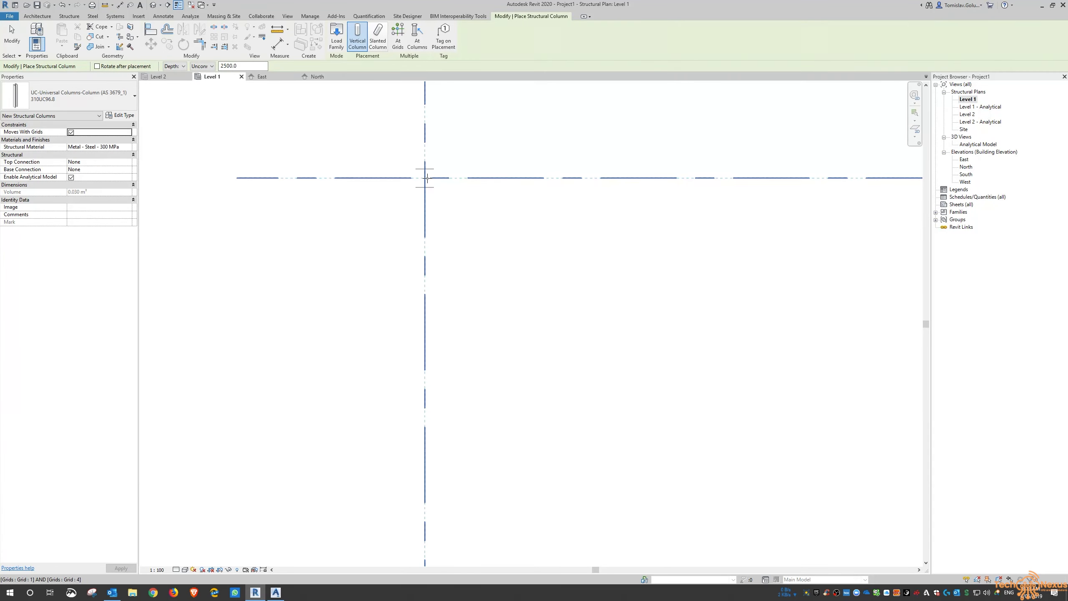
pyautogui.scroll(-6, 423, 177)
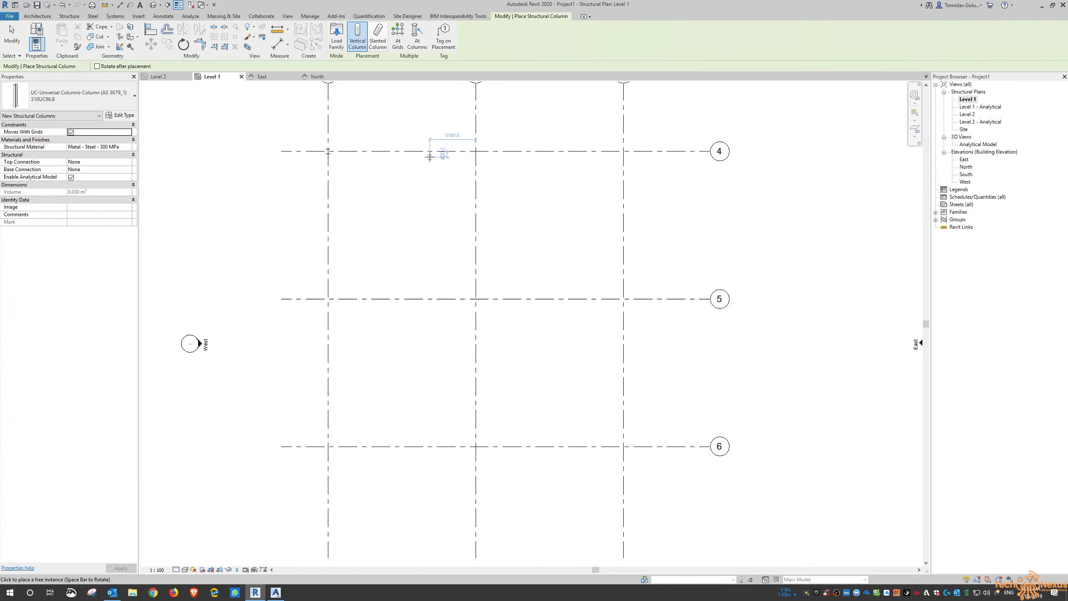
pyautogui.moveTo(435, 183); pyautogui.dragTo(440, 220, button='middle')
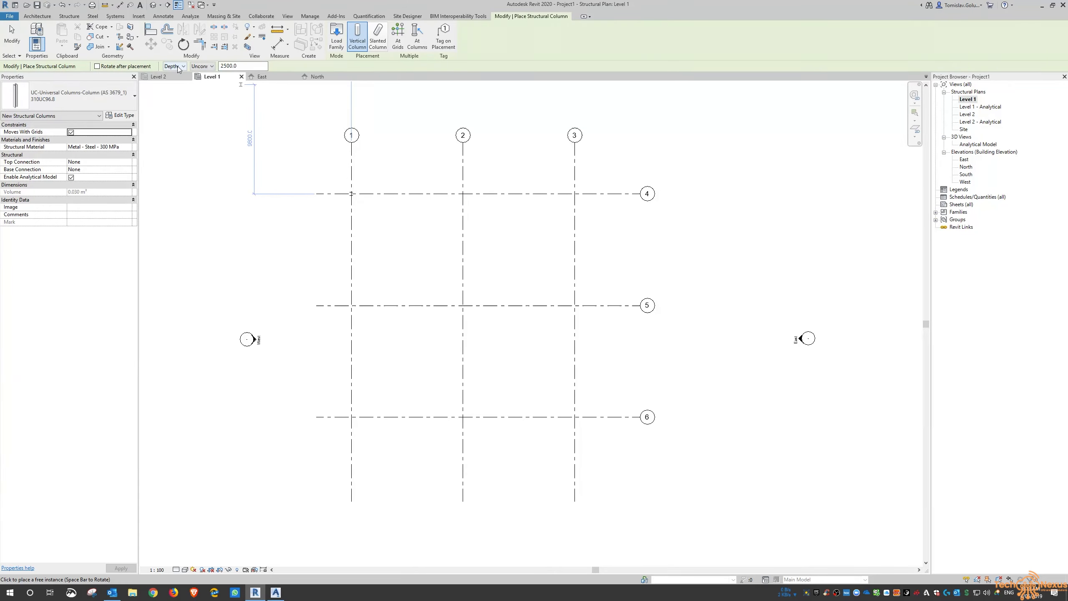
pyautogui.click(463, 193)
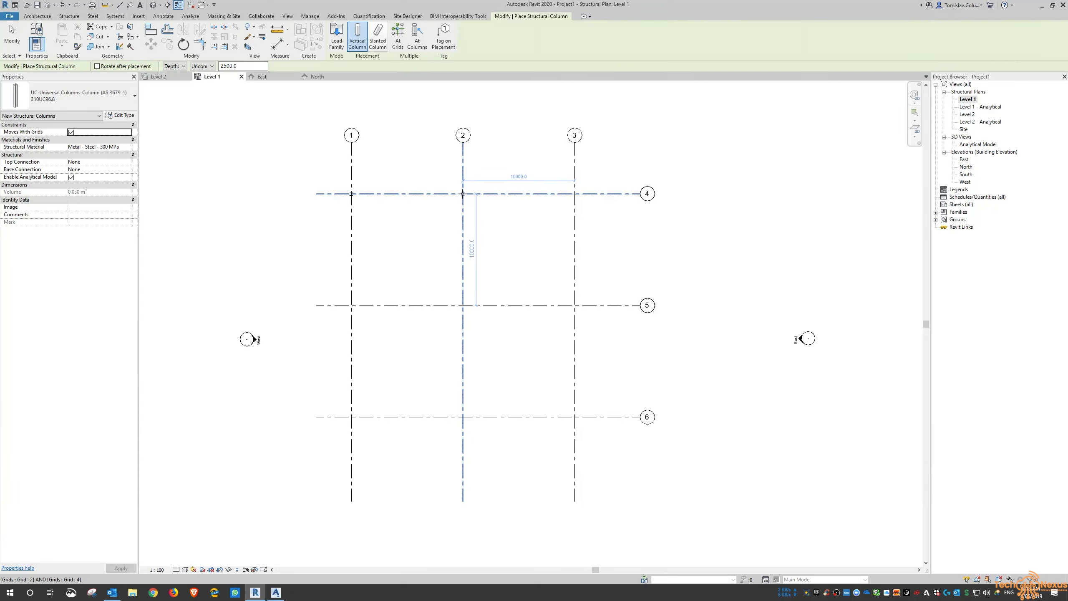
pyautogui.click(575, 194)
pyautogui.press('Escape')
pyautogui.press('Escape')
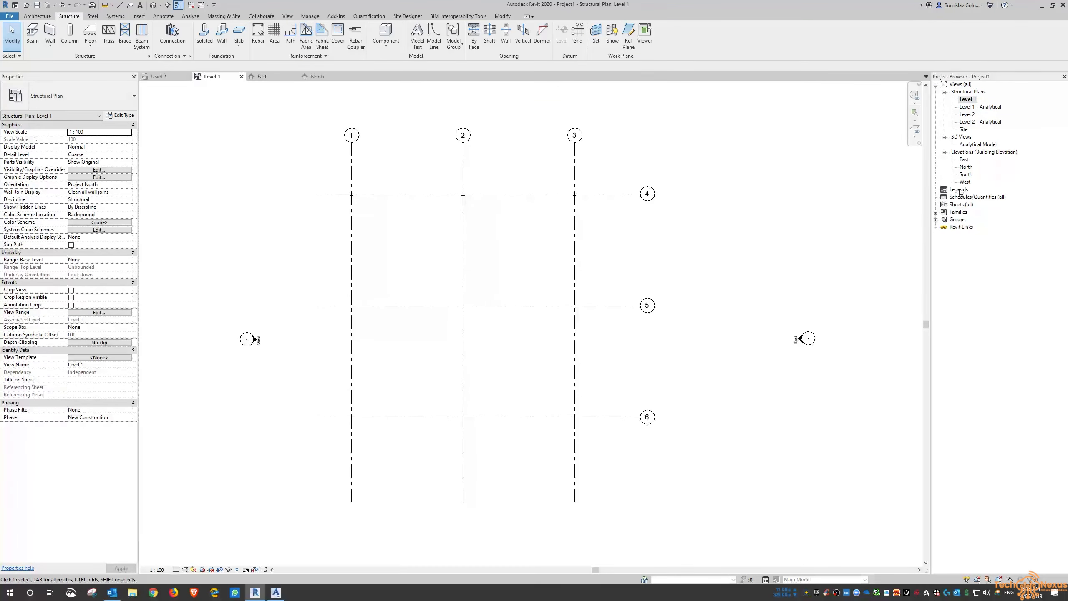
# In the East elevation, set the front column on grid 4 to top level Level 2 and base offset 0.
pyautogui.doubleClick(964, 159)
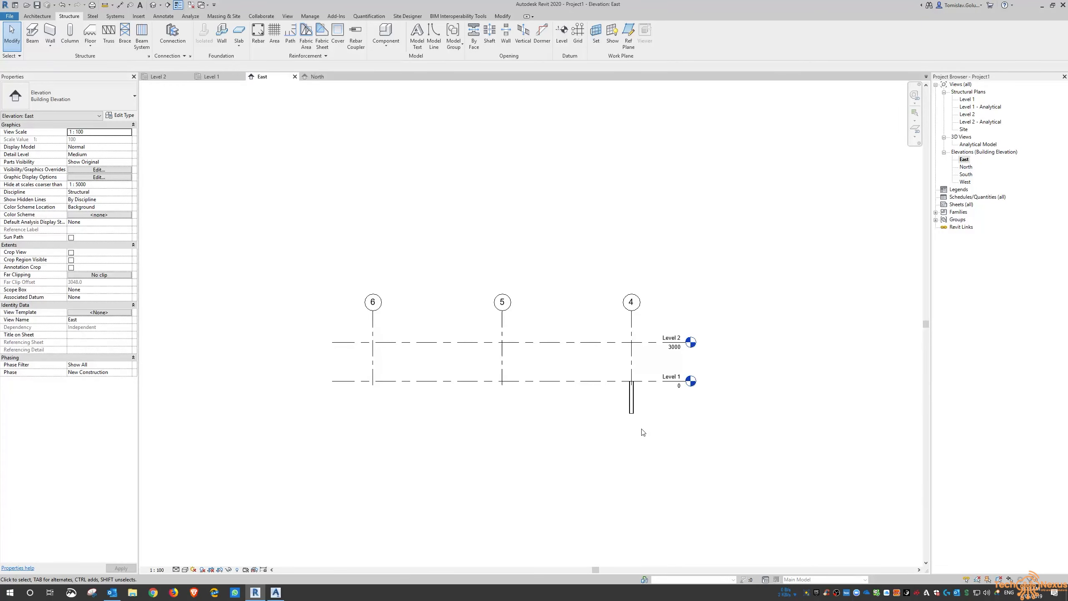
pyautogui.scroll(5, 642, 432)
pyautogui.click(619, 361)
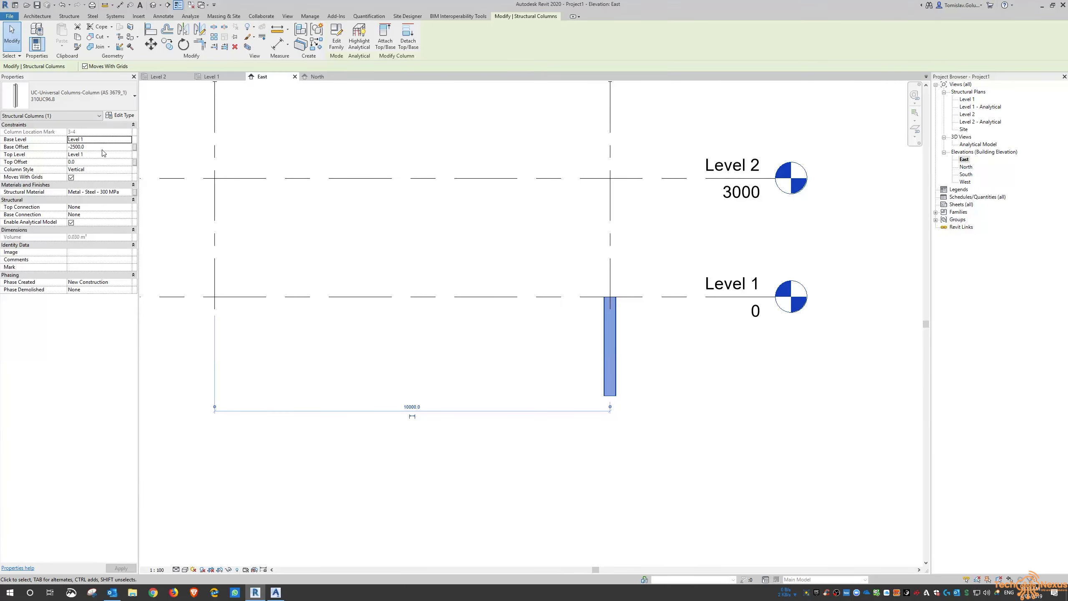
pyautogui.click(128, 156)
pyautogui.click(128, 155)
pyautogui.click(128, 155)
pyautogui.click(128, 156)
pyautogui.click(96, 169)
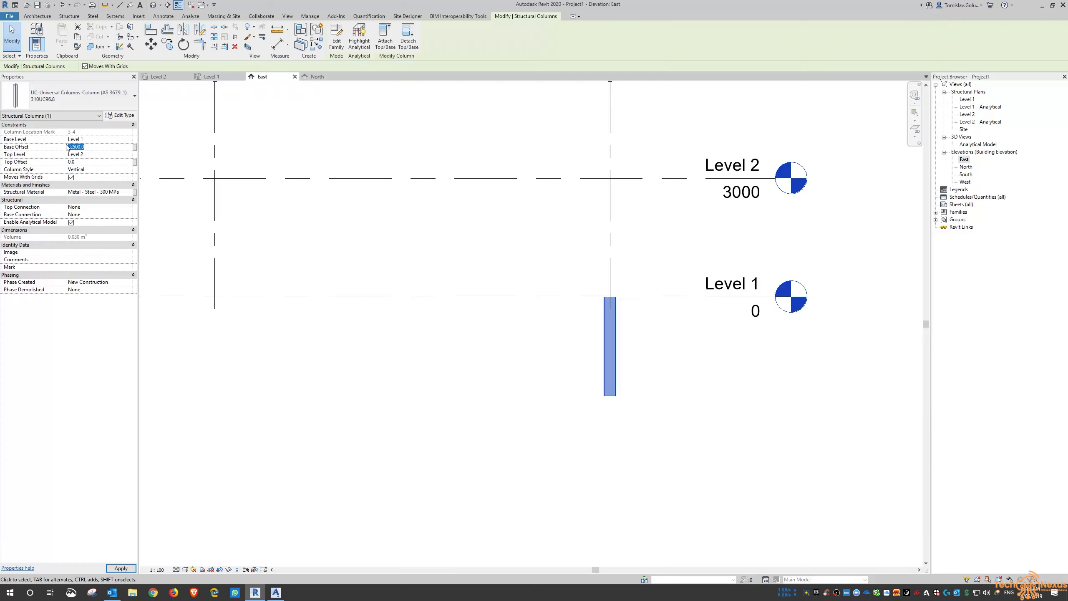
pyautogui.click(114, 569)
pyautogui.click(387, 349)
pyautogui.click(619, 270)
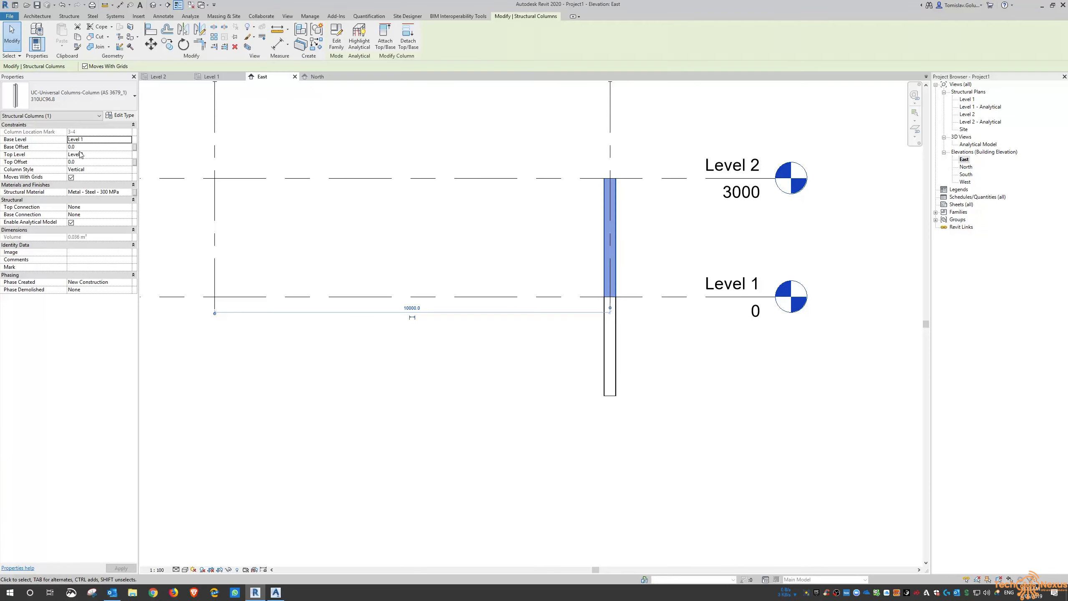
# Set the Level 2 elevation to 4000 and select the two columns still hanging below Level 1.
pyautogui.doubleClick(742, 191)
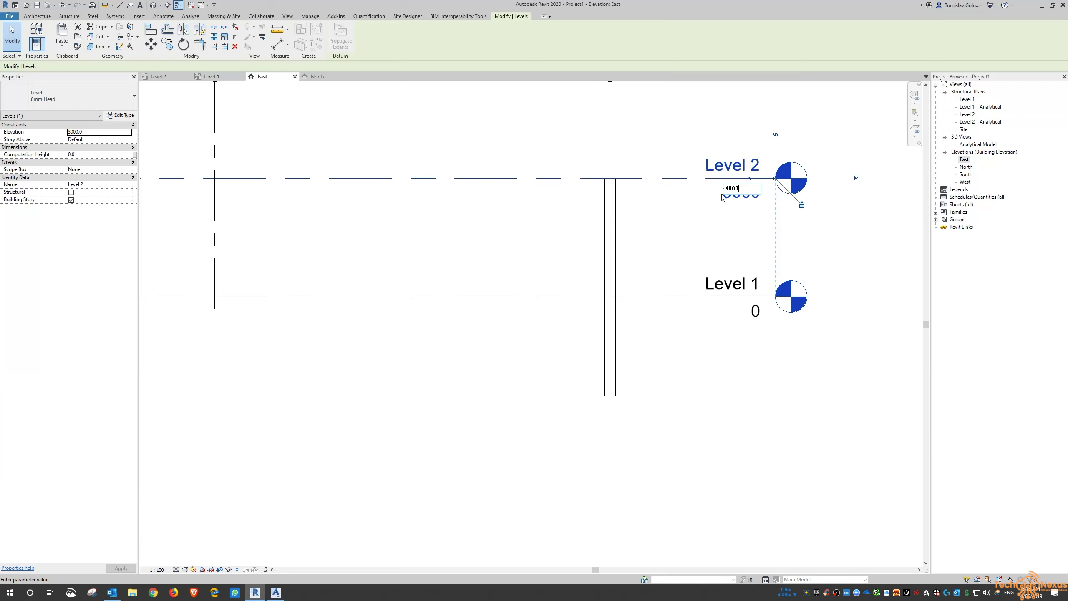
pyautogui.write('4000')
pyautogui.press('Return')
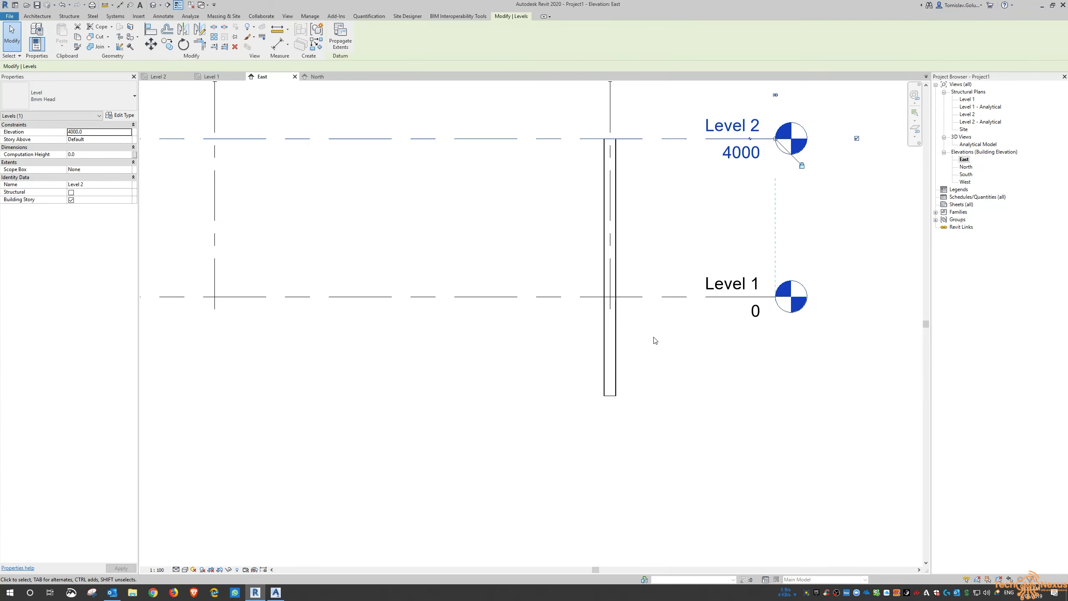
pyautogui.moveTo(651, 342); pyautogui.dragTo(559, 370)
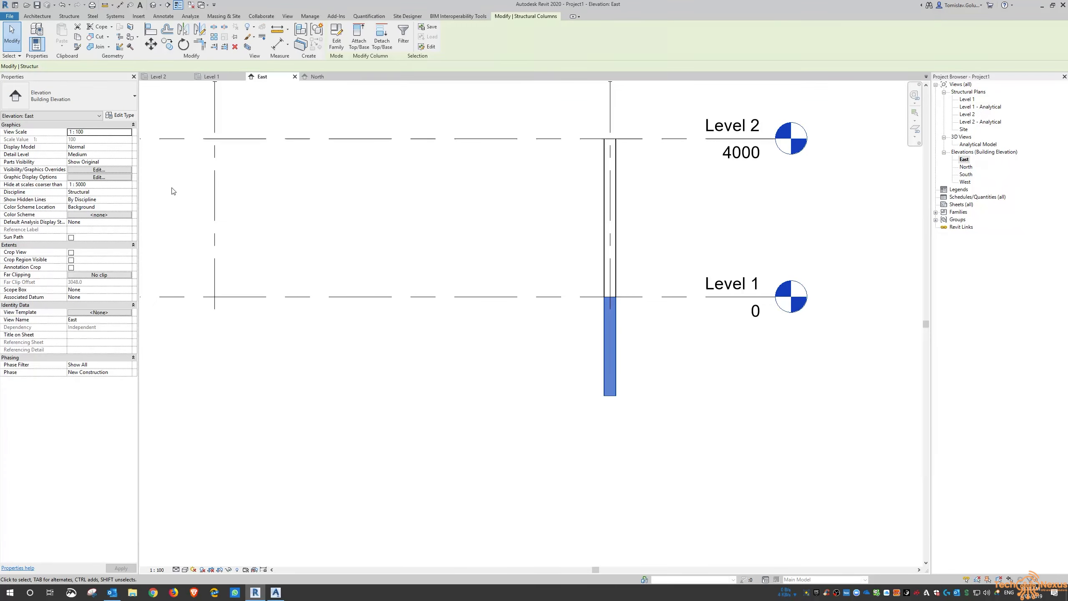
pyautogui.click(121, 147)
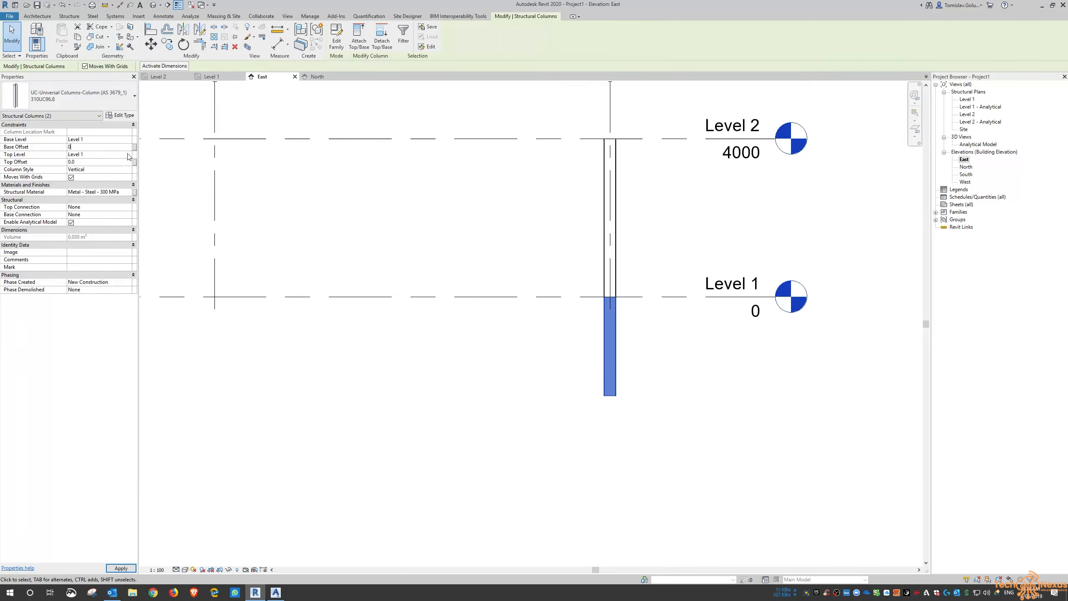
pyautogui.write('0')
pyautogui.press('Return')
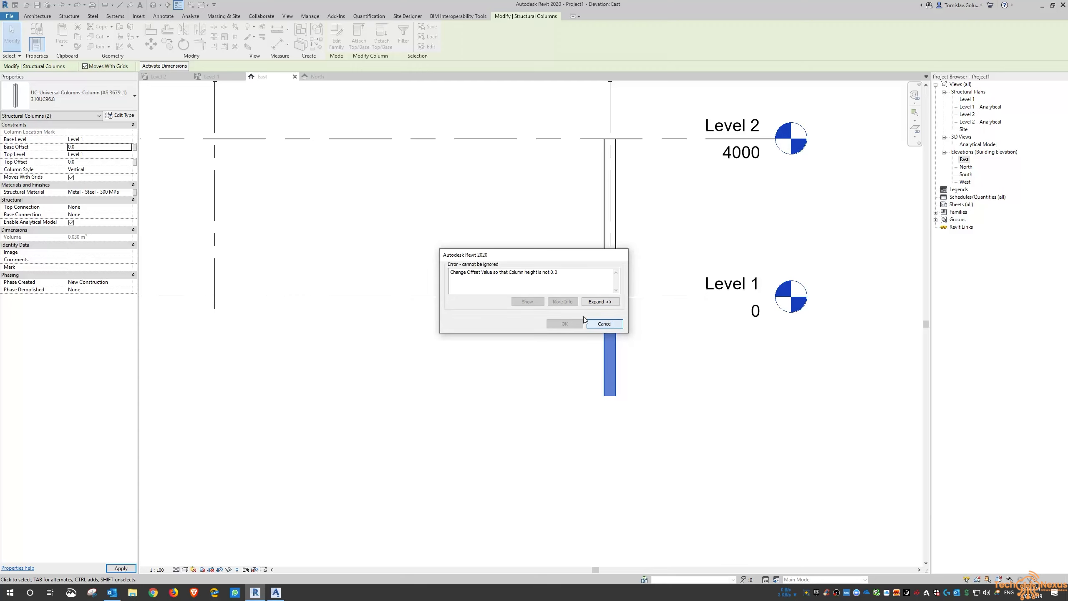
pyautogui.click(601, 323)
# Set the two selected columns to top level Level 2 and base offset 0.
pyautogui.click(127, 155)
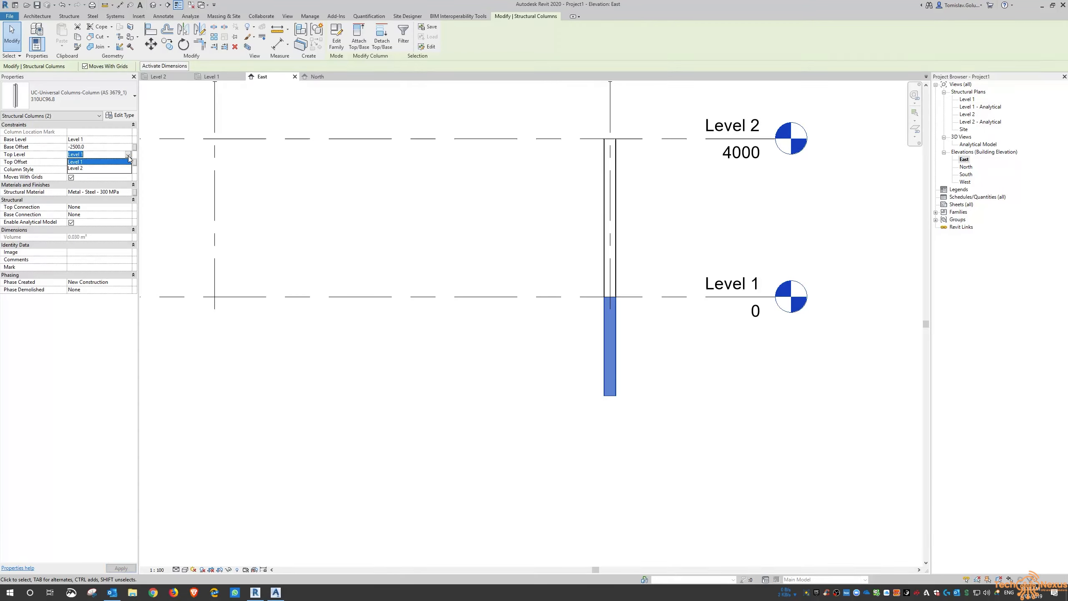
pyautogui.click(85, 168)
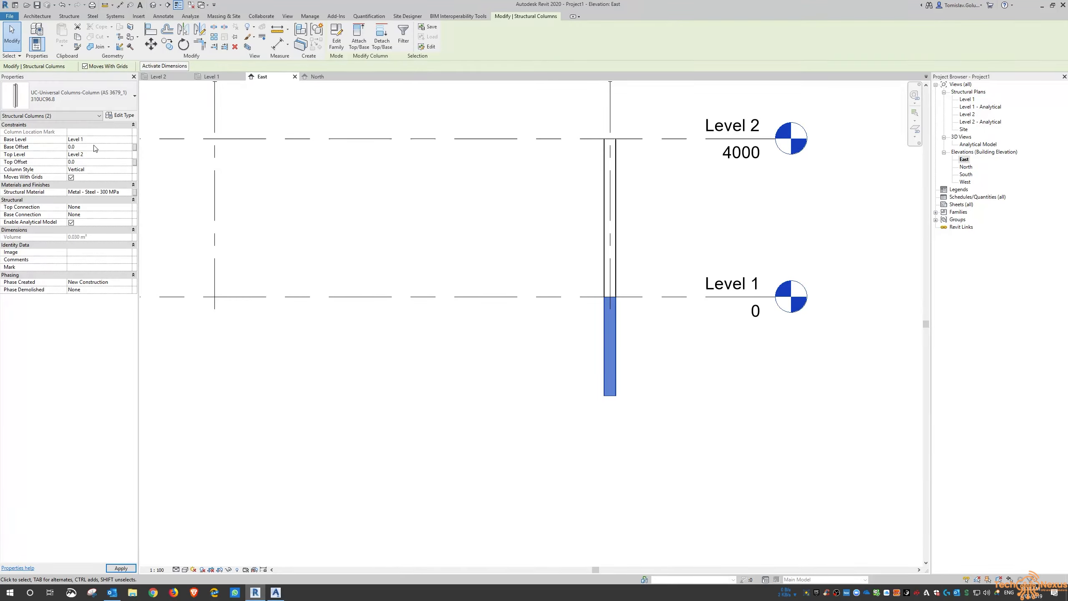
pyautogui.click(466, 370)
pyautogui.scroll(-2, 582, 374)
pyautogui.scroll(-1, 582, 374)
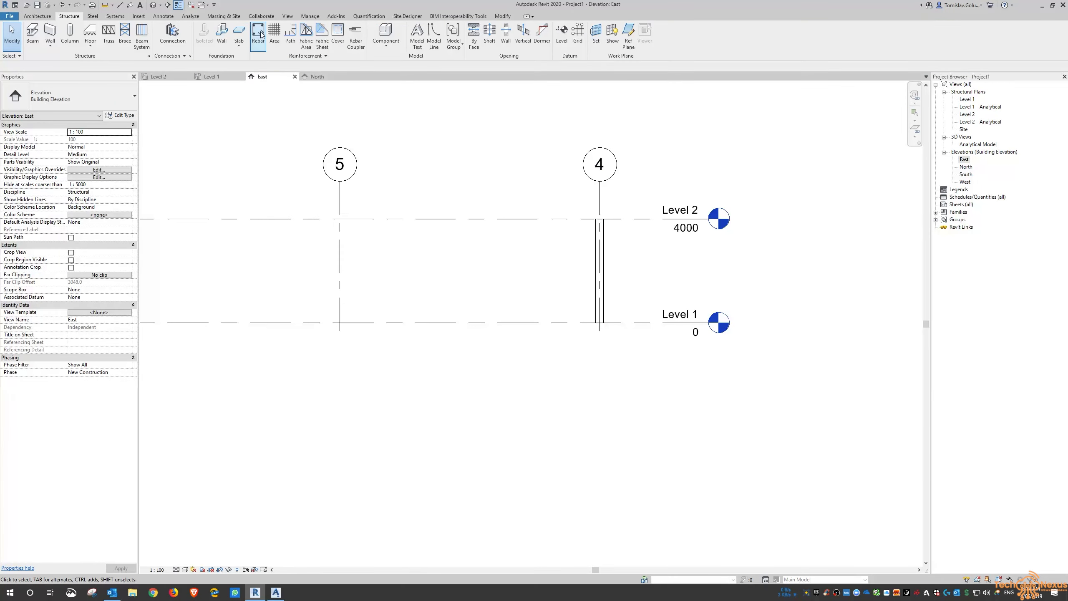
# Check the three columns in the default 3D view and return to the Level 1 structural plan.
pyautogui.click(154, 5)
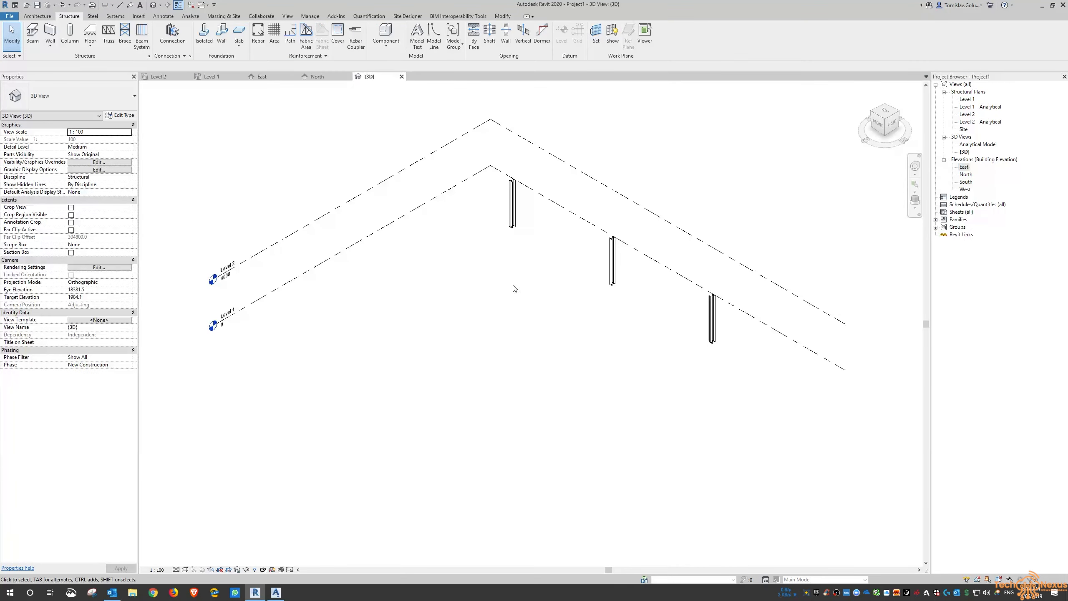
pyautogui.keyDown('shift'); pyautogui.moveTo(549, 318); pyautogui.dragTo(552, 220, button='middle'); pyautogui.keyUp('shift')
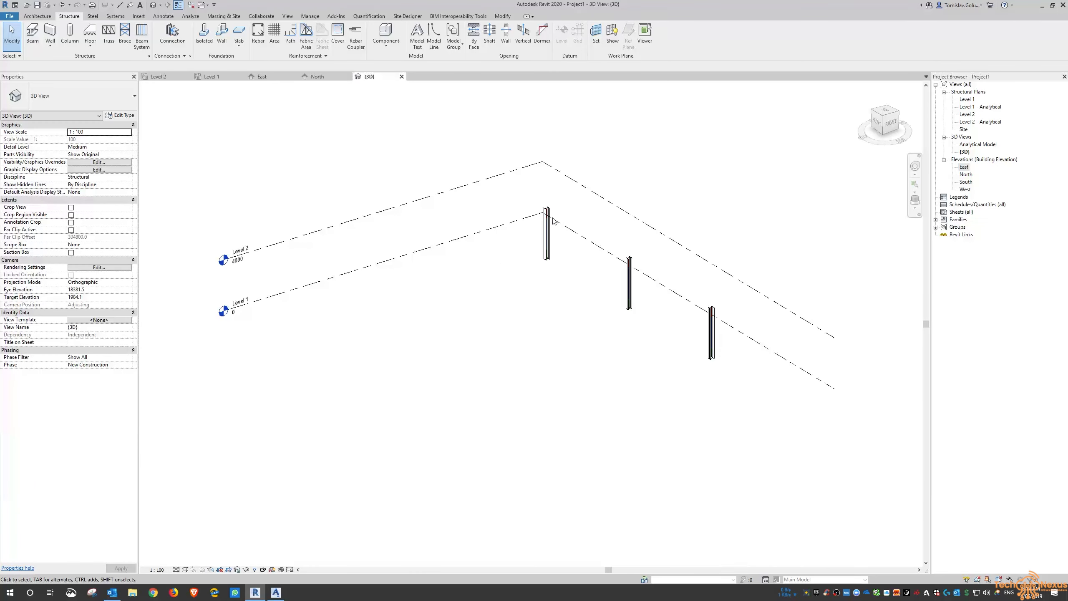
pyautogui.click(211, 77)
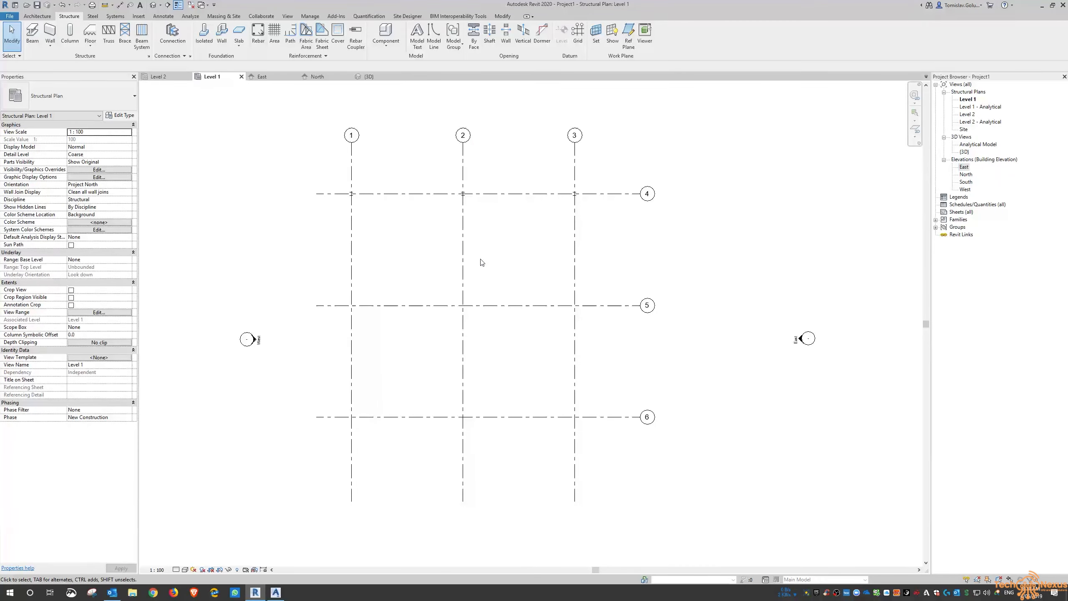
pyautogui.moveTo(387, 204); pyautogui.dragTo(419, 227, button='middle')
# Place 310UC96.8 columns by height up to Level 2 where grid 5 crosses grids 2 and 3.
pyautogui.click(69, 34)
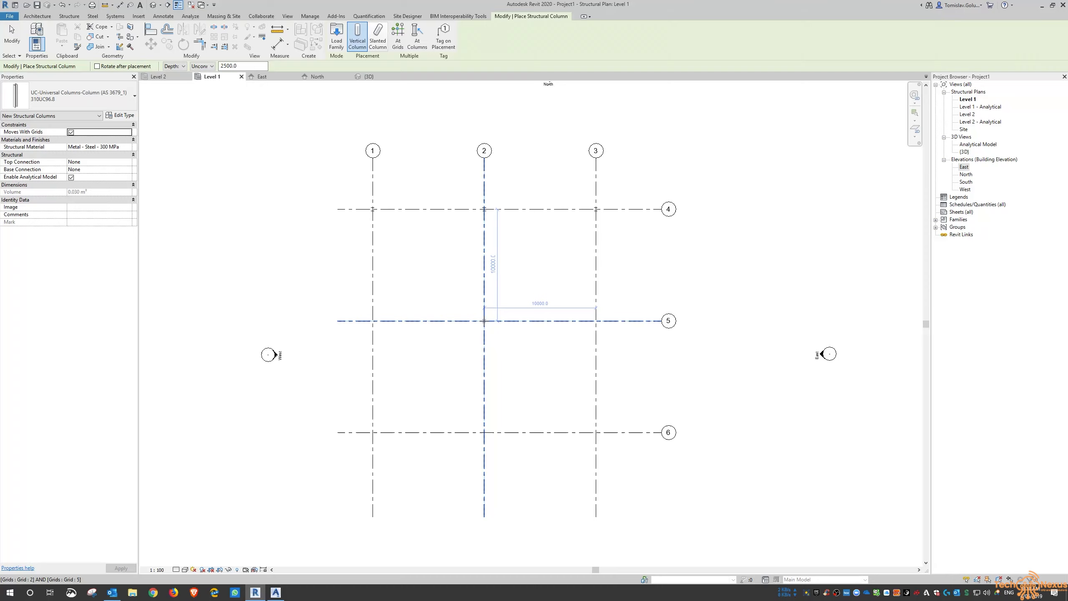
pyautogui.click(174, 66)
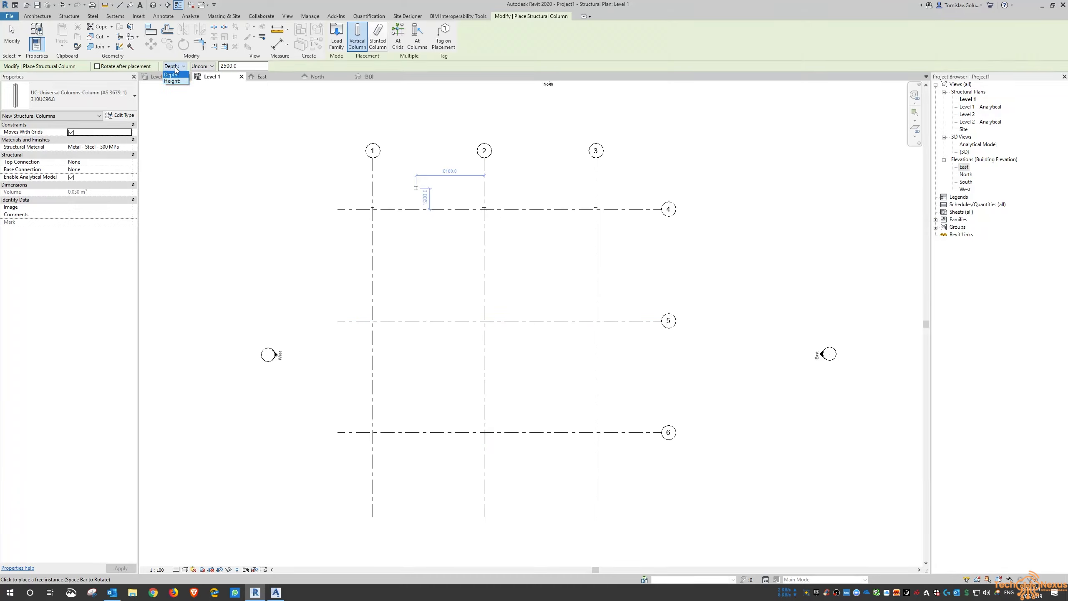
pyautogui.click(173, 81)
pyautogui.click(202, 66)
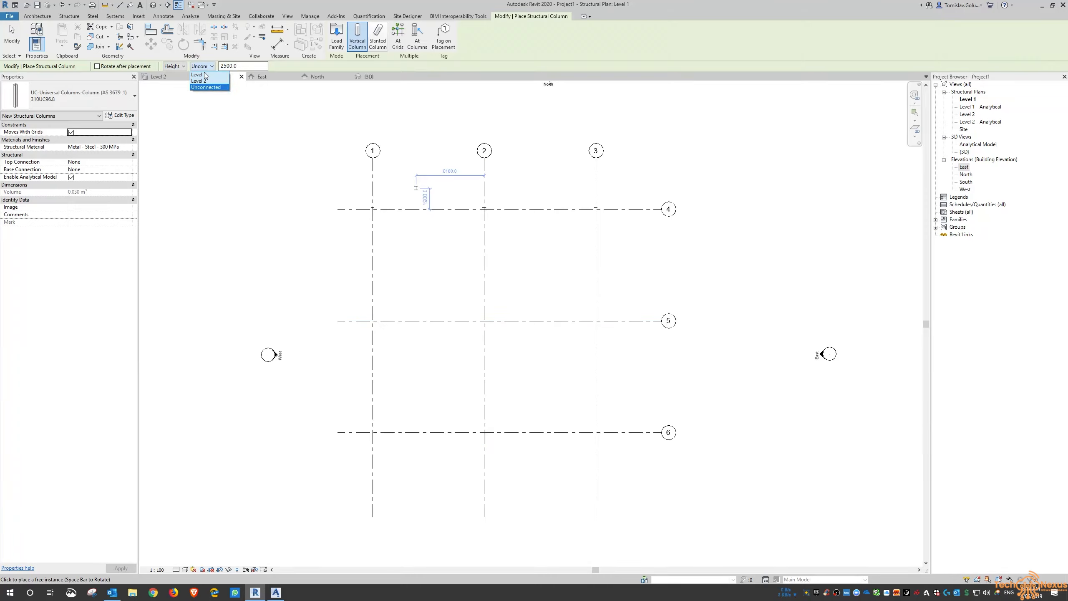
pyautogui.click(200, 80)
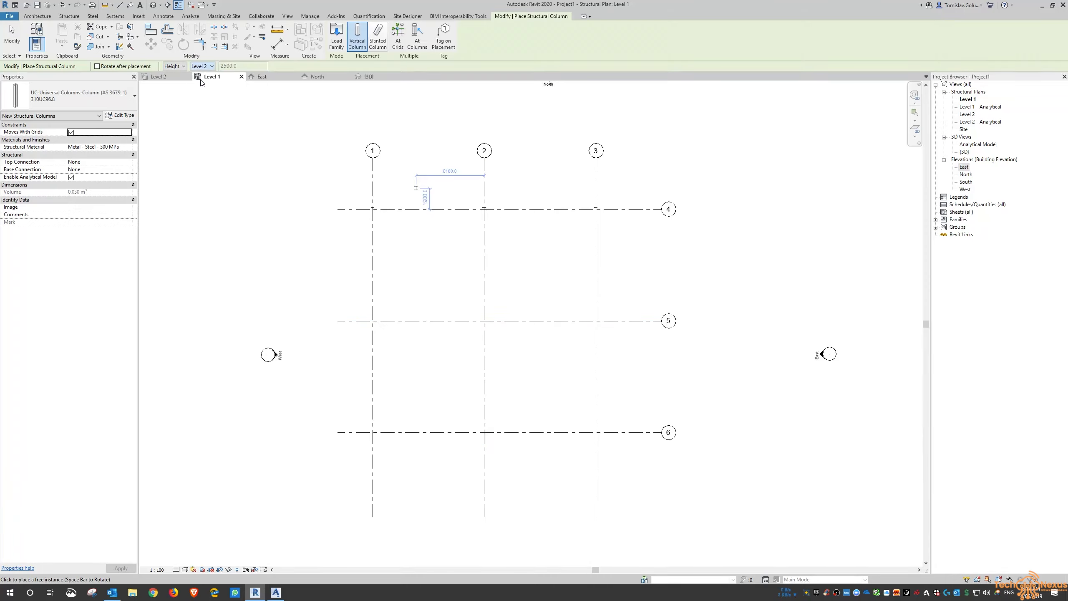
pyautogui.click(484, 320)
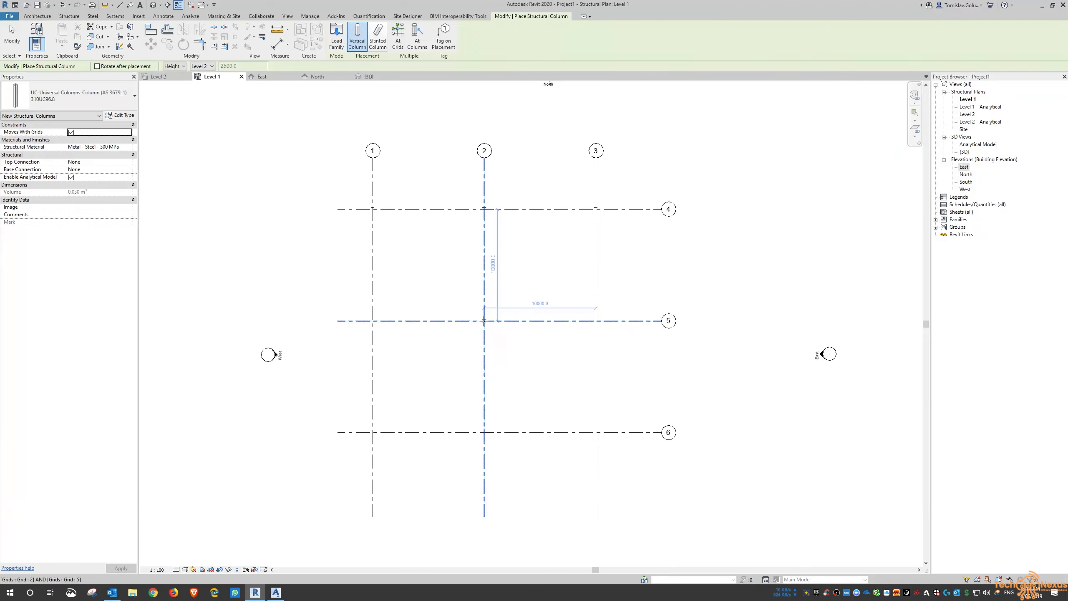
pyautogui.click(595, 320)
# Add columns at the three intersections along grid 6 and at the crossing of grids 1 and 5.
pyautogui.click(596, 432)
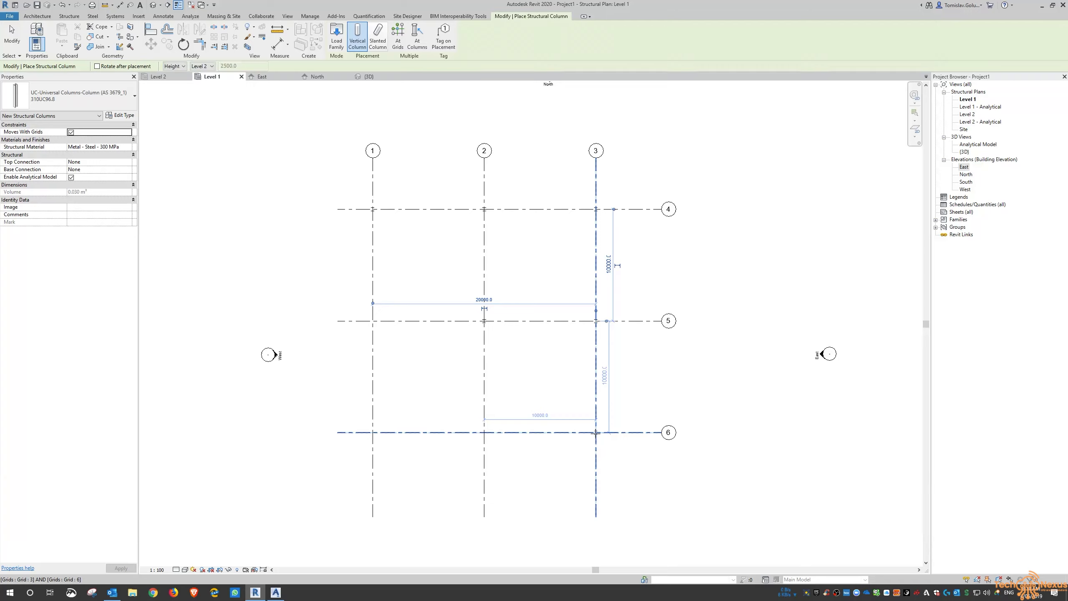
pyautogui.click(484, 432)
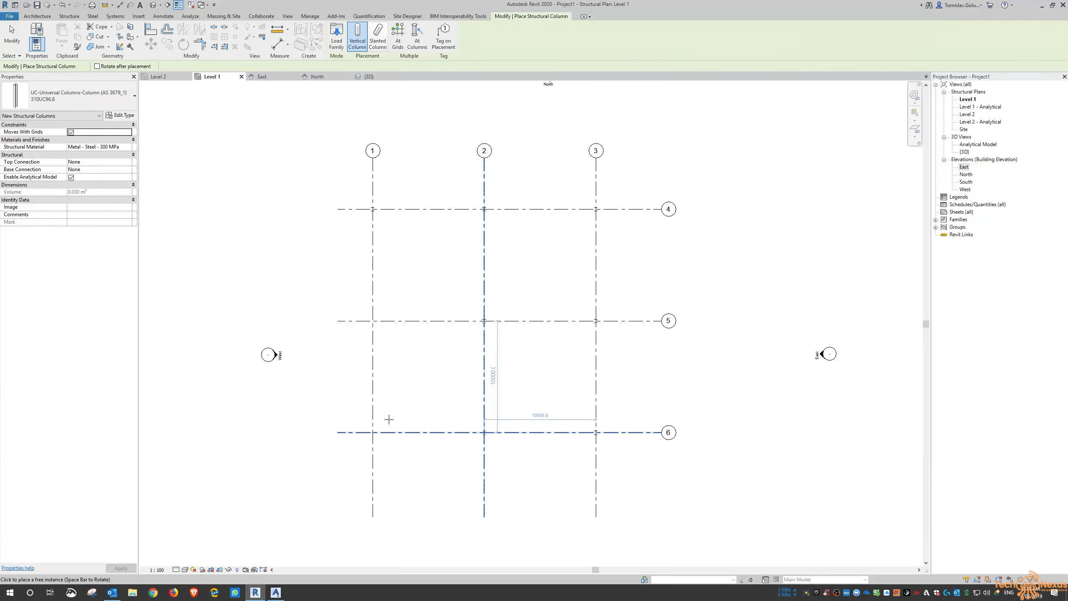
pyautogui.click(373, 432)
pyautogui.click(373, 321)
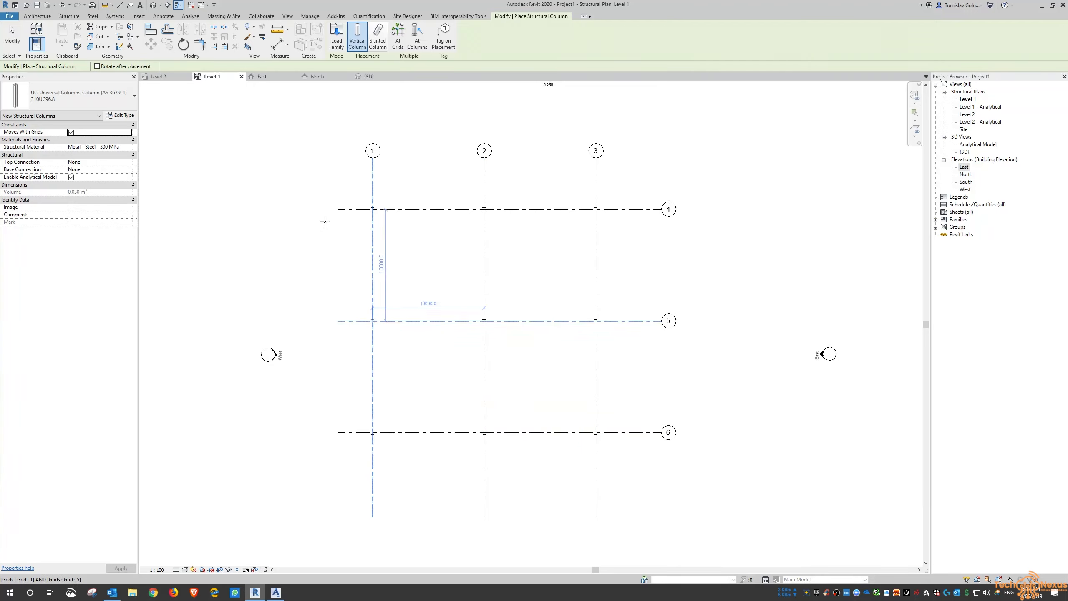
pyautogui.press('Escape')
pyautogui.press('Escape')
# Check all the columns against the levels in the 3D view and return to the Level 1 structural plan.
pyautogui.click(362, 77)
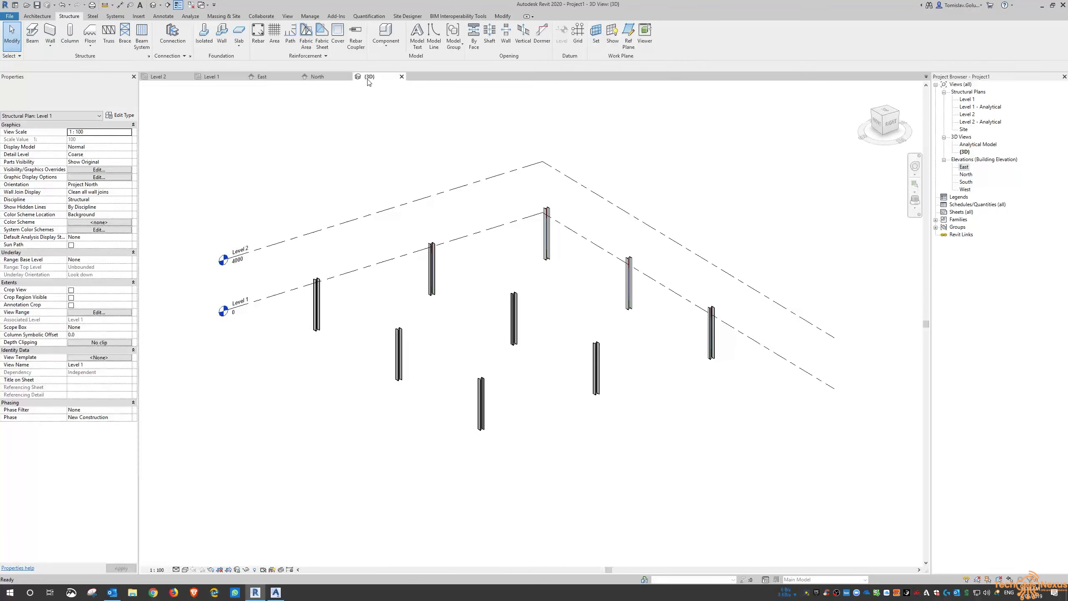
pyautogui.keyDown('shift'); pyautogui.moveTo(450, 257); pyautogui.dragTo(489, 305, button='middle'); pyautogui.keyUp('shift')
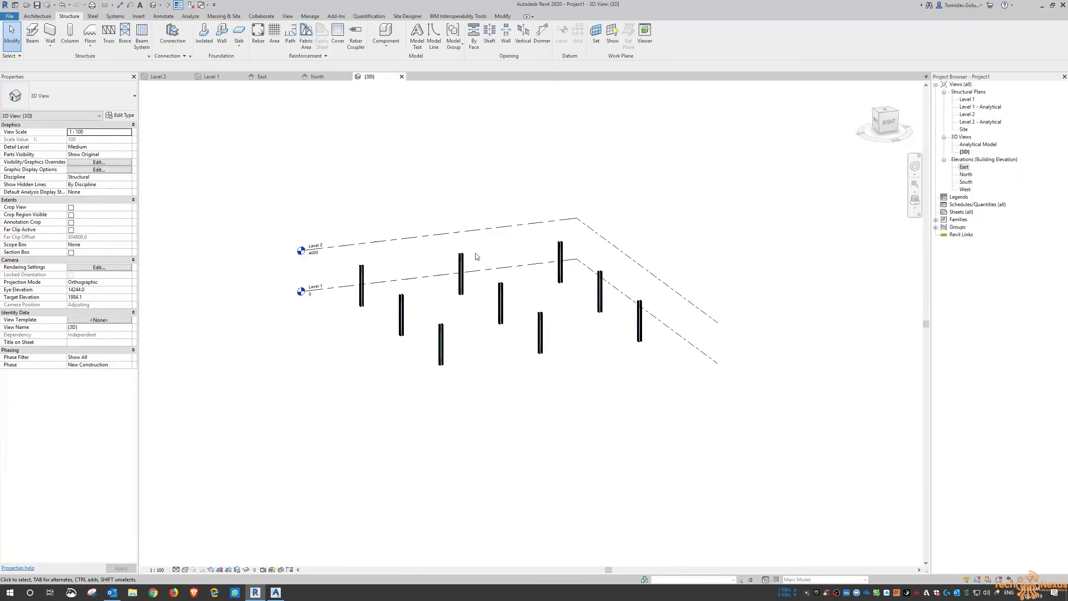
pyautogui.scroll(3, 477, 256)
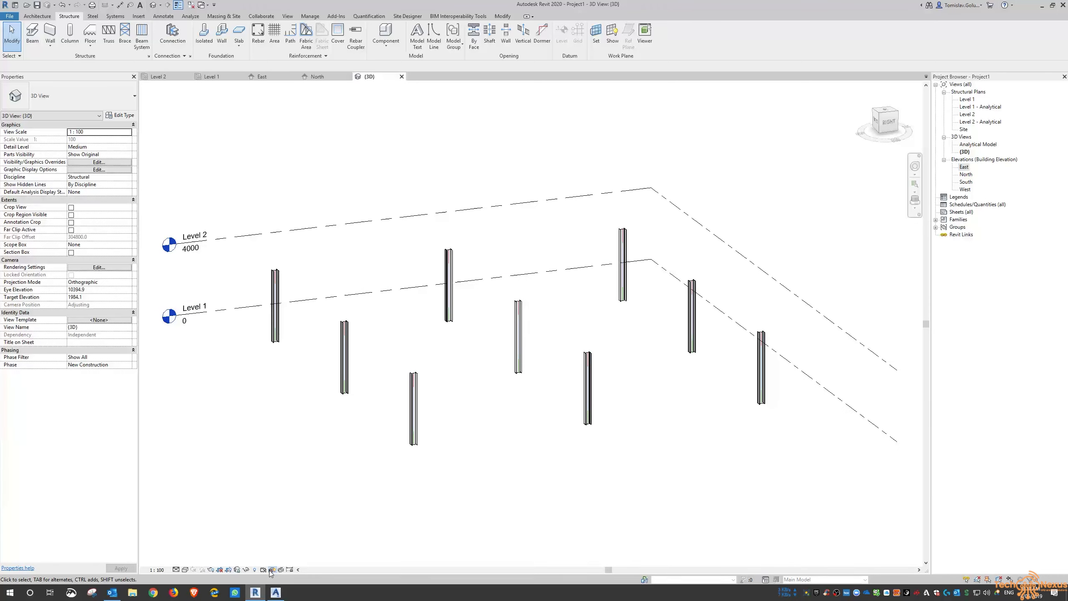
pyautogui.moveTo(272, 392); pyautogui.dragTo(391, 396, button='middle')
pyautogui.scroll(-2, 318, 330)
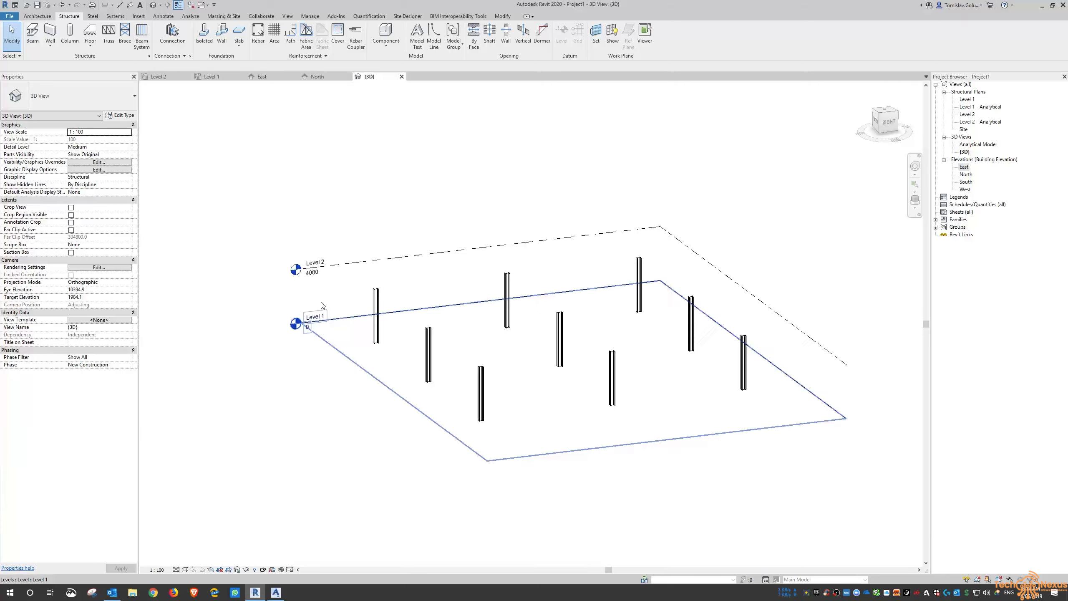
pyautogui.click(215, 77)
pyautogui.moveTo(459, 364); pyautogui.dragTo(418, 359, button='middle')
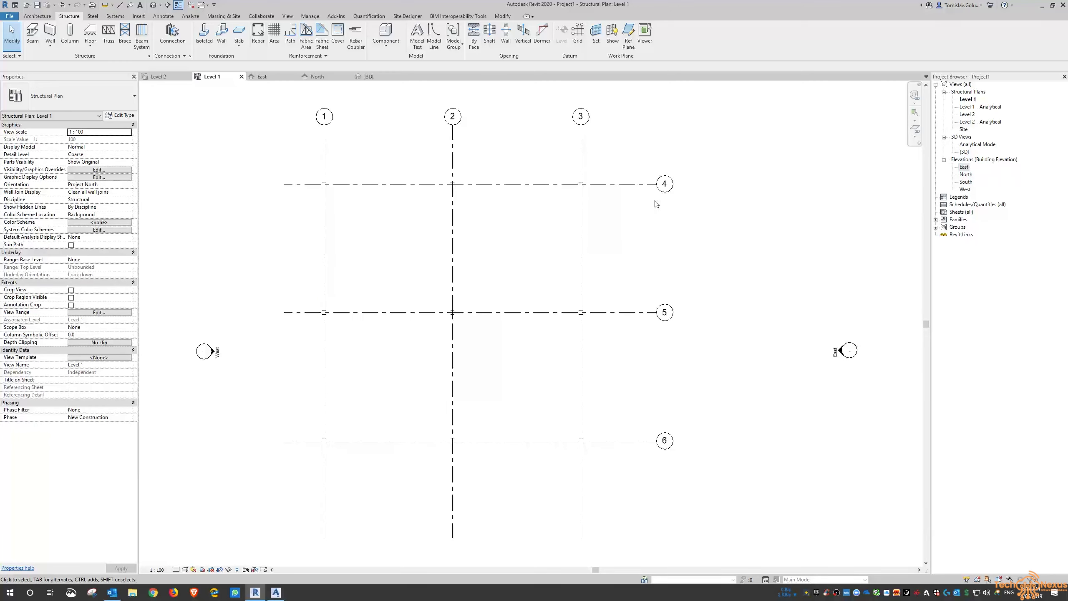
# In the Level 2 structural plan, place a 310UB32.0 beam along grid 4 from grid 1 to grid 2.
pyautogui.doubleClick(967, 114)
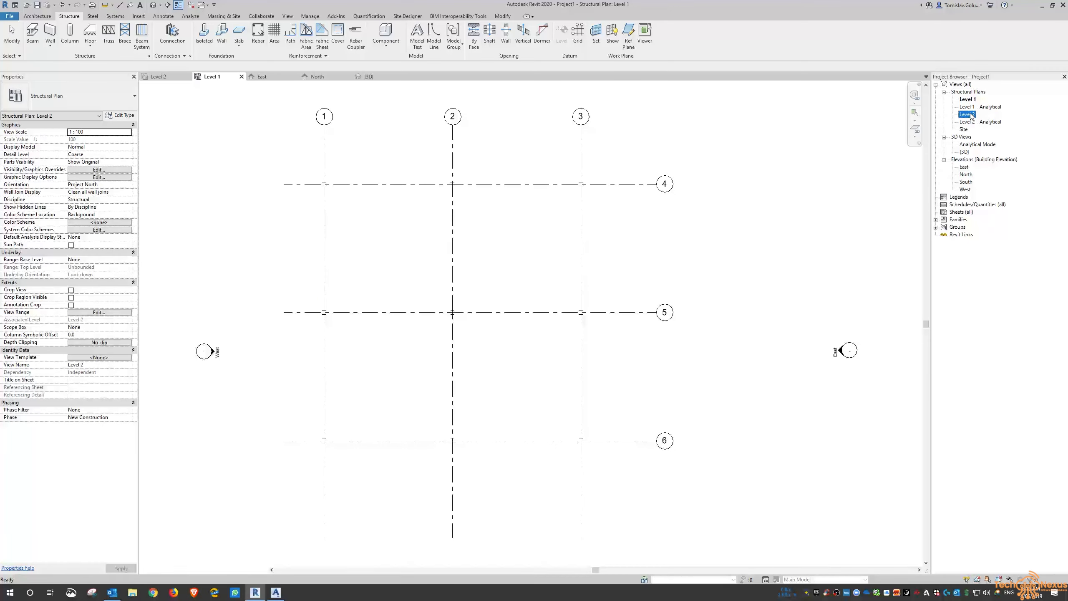
pyautogui.scroll(2, 580, 346)
pyautogui.scroll(1, 591, 269)
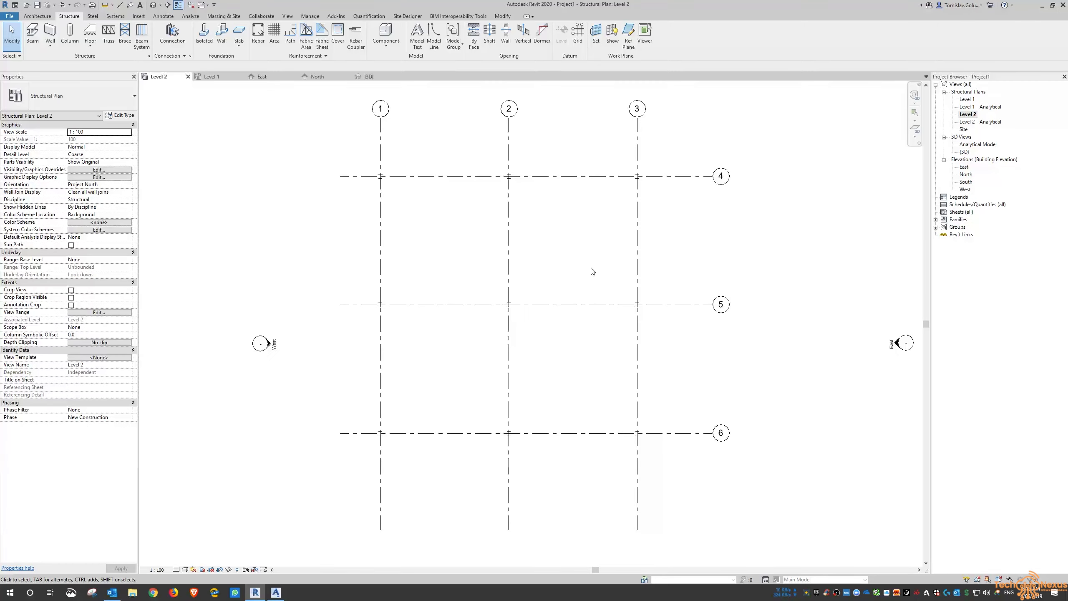
pyautogui.moveTo(591, 270); pyautogui.dragTo(508, 264, button='middle')
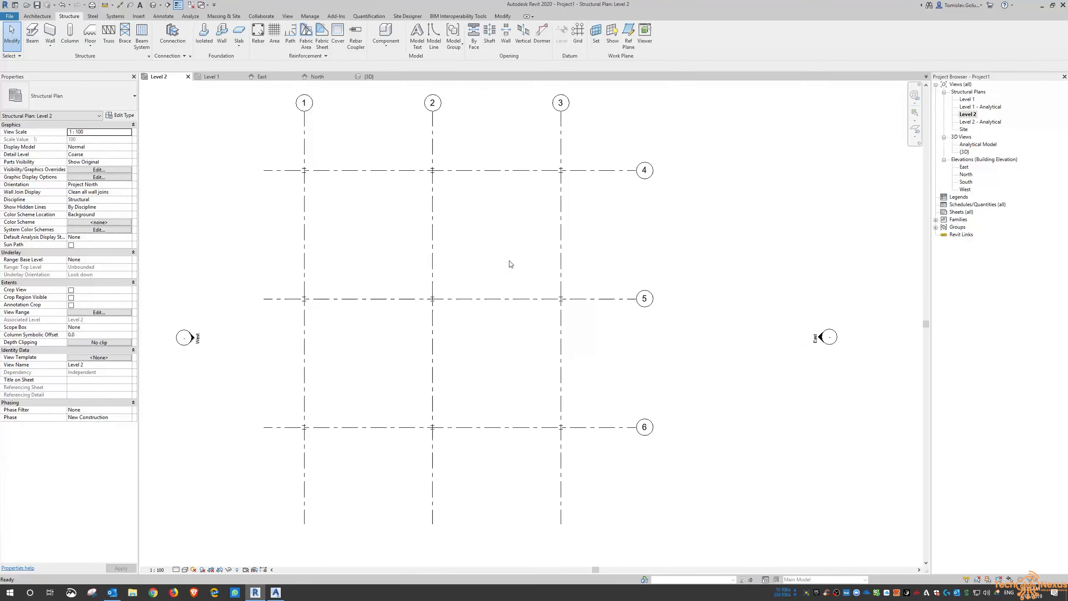
pyautogui.click(27, 41)
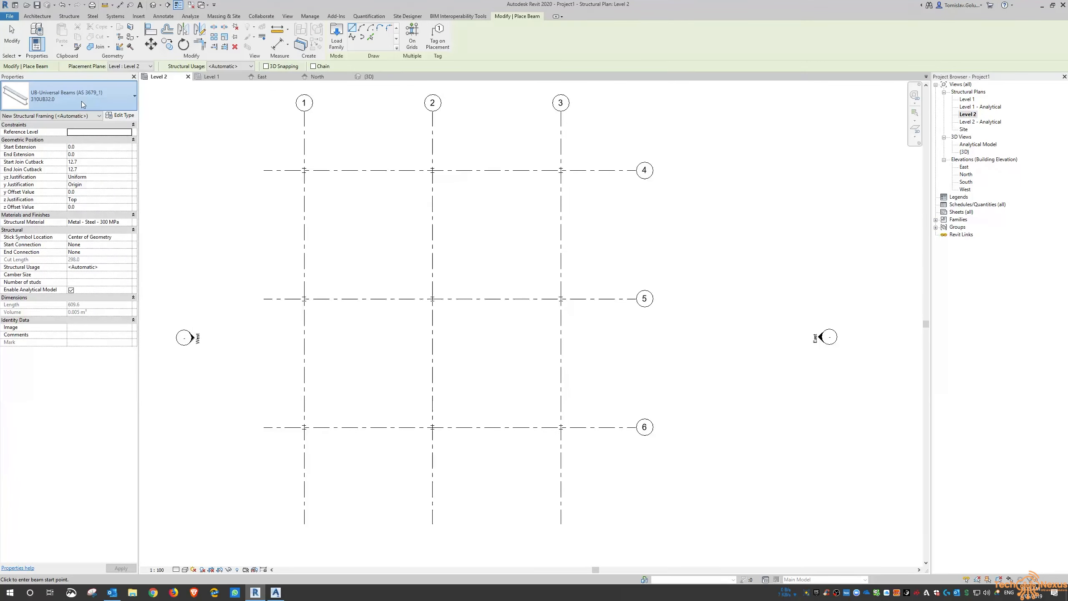
pyautogui.click(82, 101)
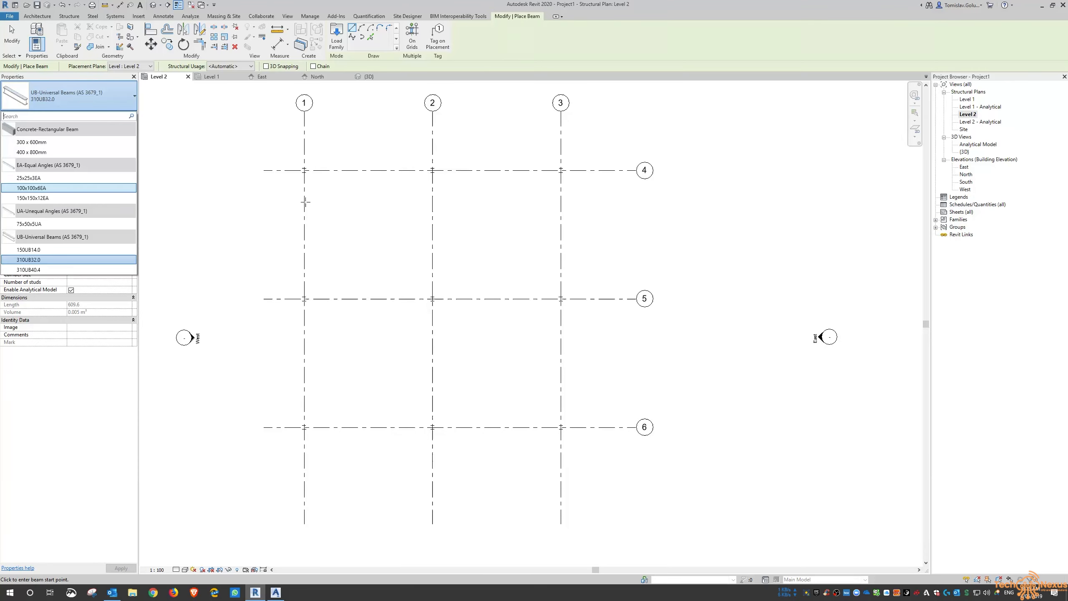
pyautogui.click(535, 44)
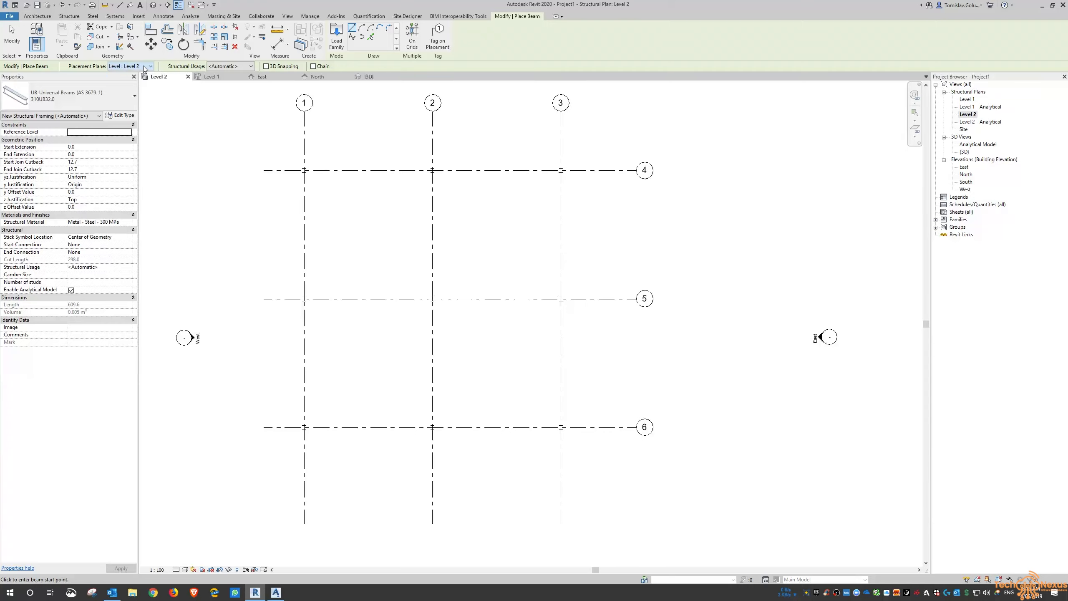
pyautogui.scroll(4, 360, 162)
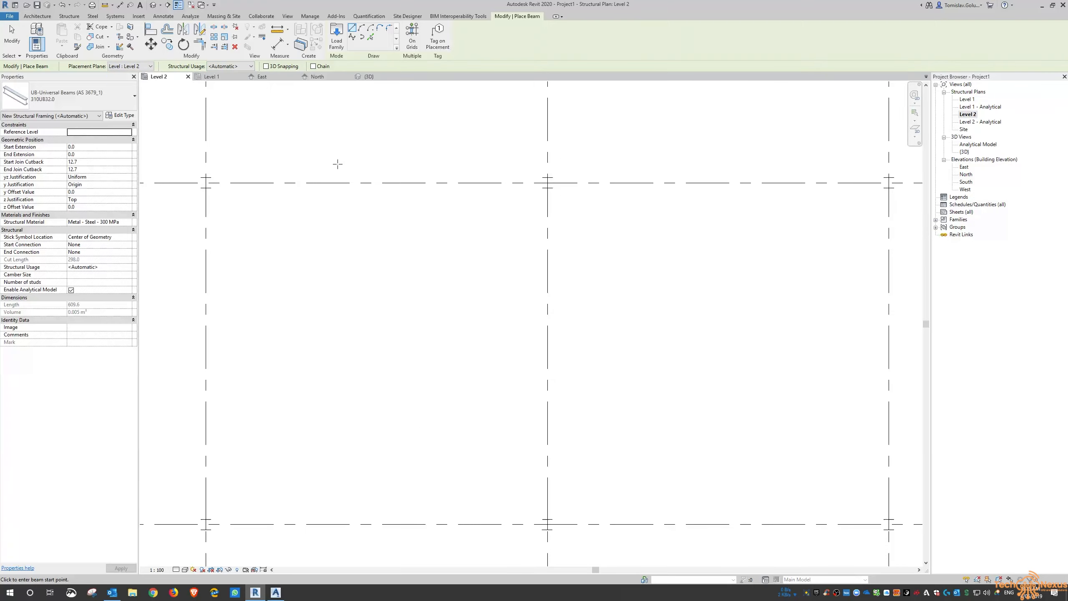
pyautogui.click(205, 182)
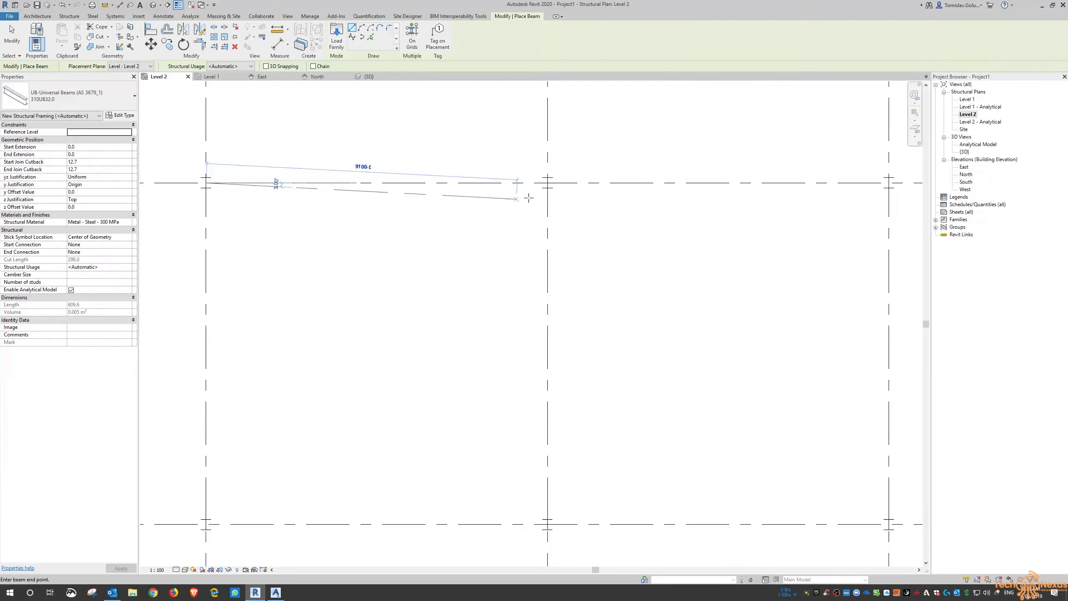
pyautogui.click(547, 182)
# Place a second beam along grid 4 between grids 3 and 2, and end beam placement.
pyautogui.moveTo(650, 230); pyautogui.dragTo(520, 195, button='middle')
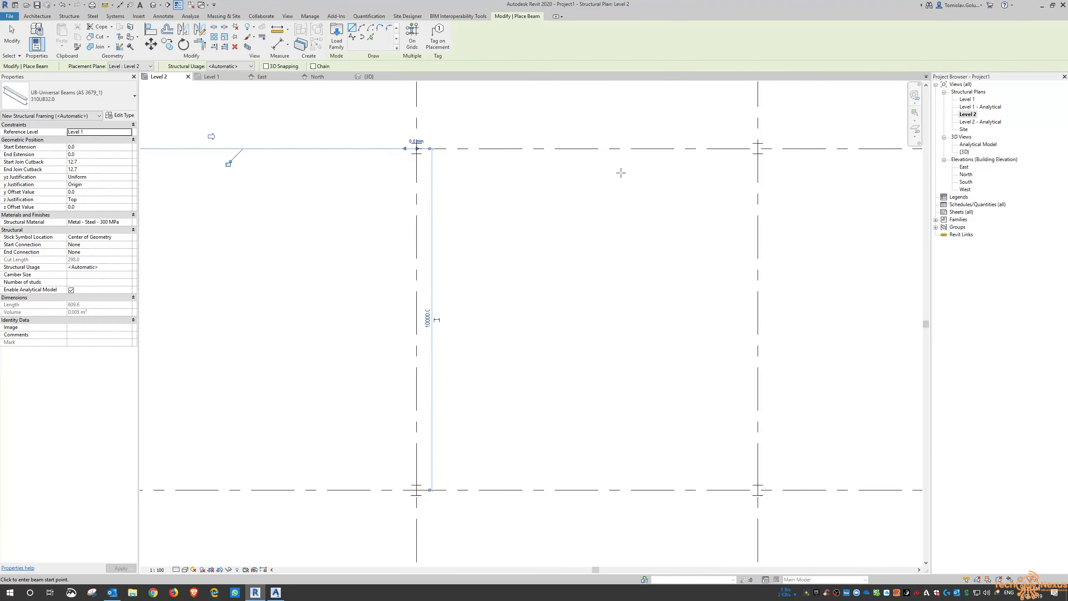
pyautogui.click(754, 148)
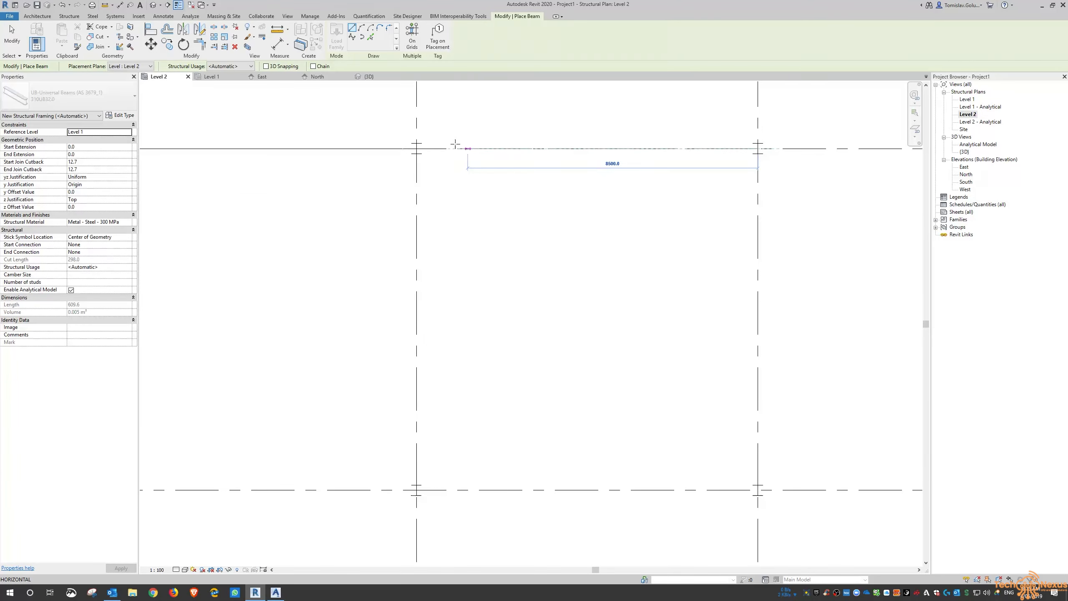
pyautogui.click(416, 148)
pyautogui.press('Escape')
pyautogui.press('Escape')
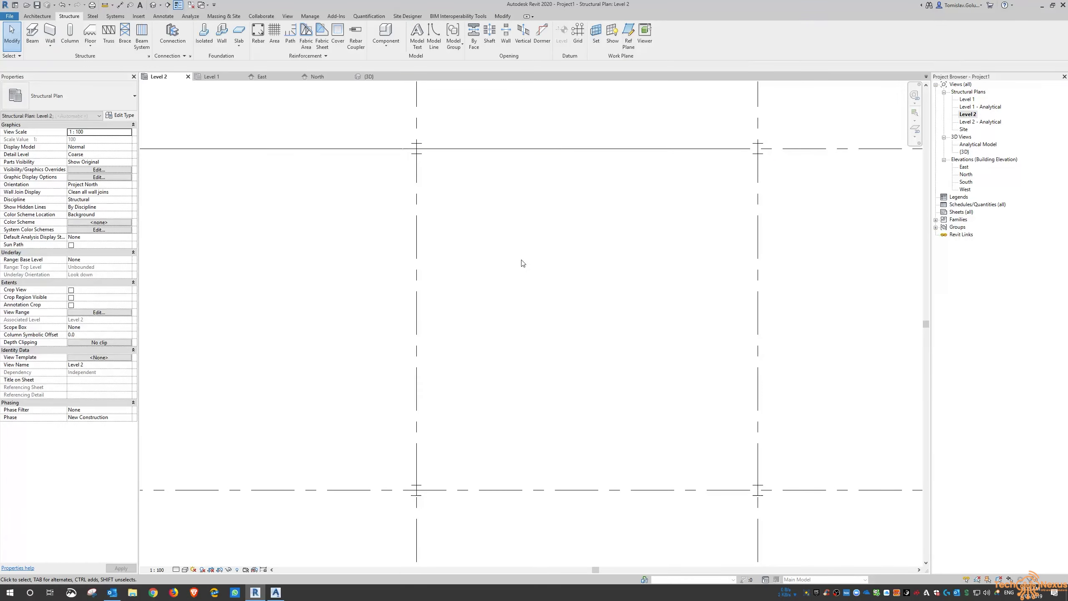
# Set the Level 2 plan's detail level to Fine and its visual style to Shaded.
pyautogui.scroll(-2, 573, 205)
pyautogui.scroll(-2, 574, 203)
pyautogui.scroll(6, 370, 185)
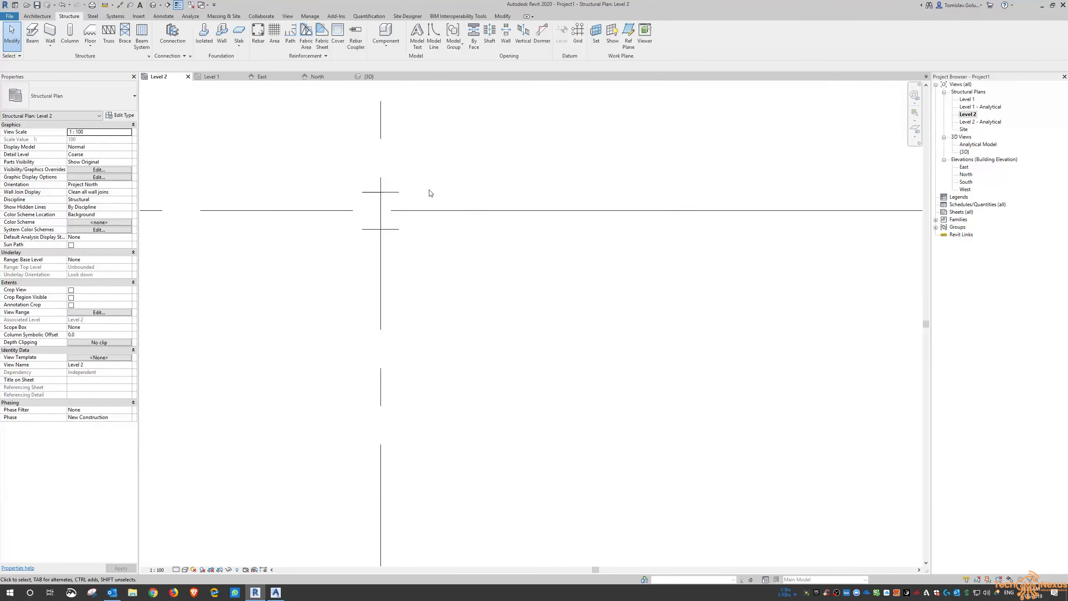
pyautogui.click(176, 570)
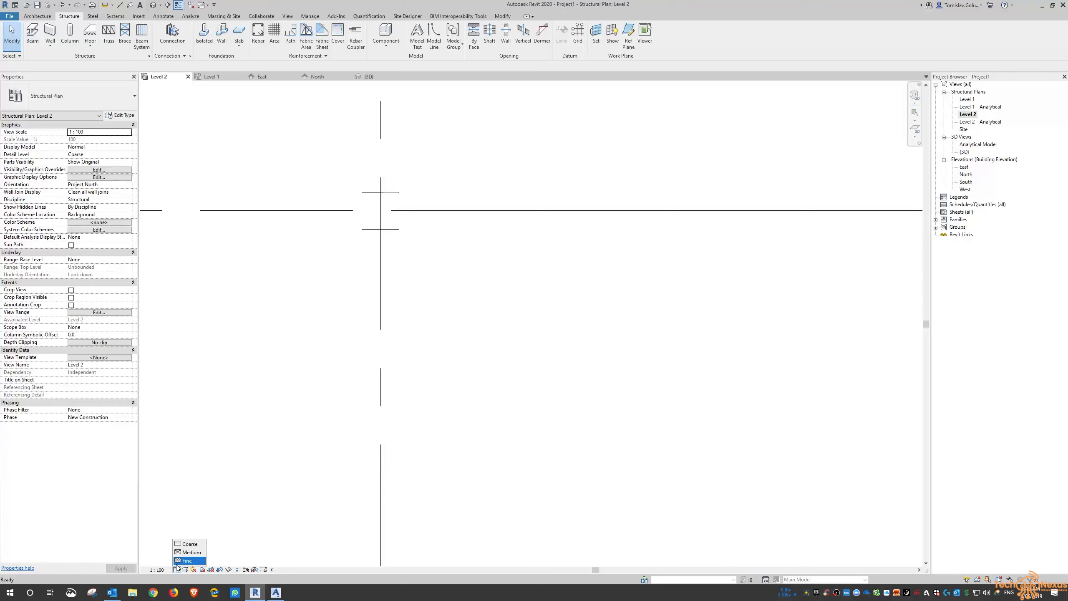
pyautogui.click(185, 560)
pyautogui.scroll(3, 398, 194)
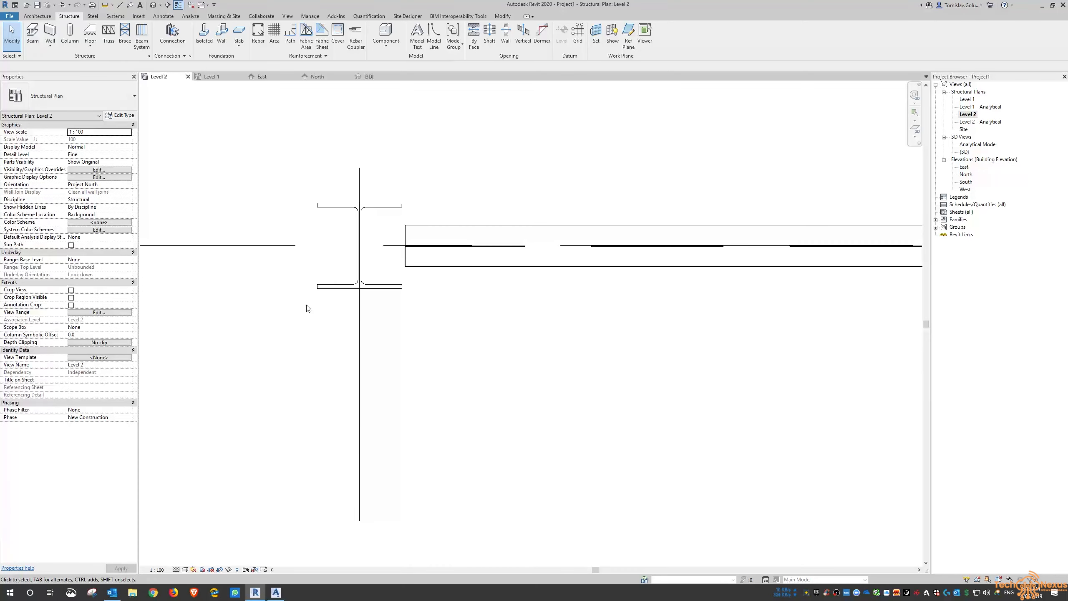
pyautogui.click(185, 569)
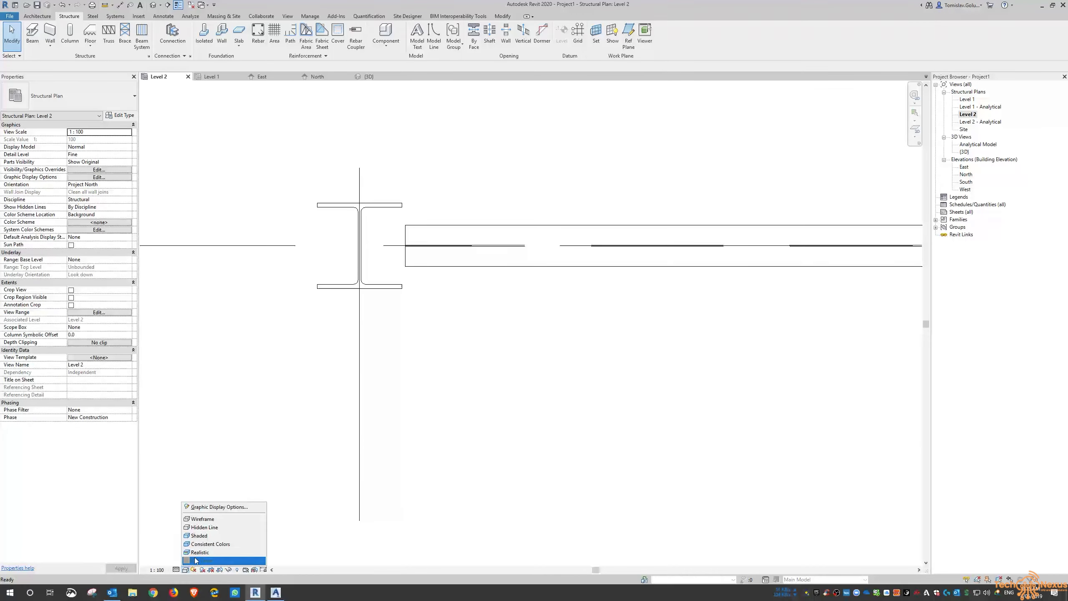
pyautogui.click(222, 533)
pyautogui.scroll(-6, 268, 271)
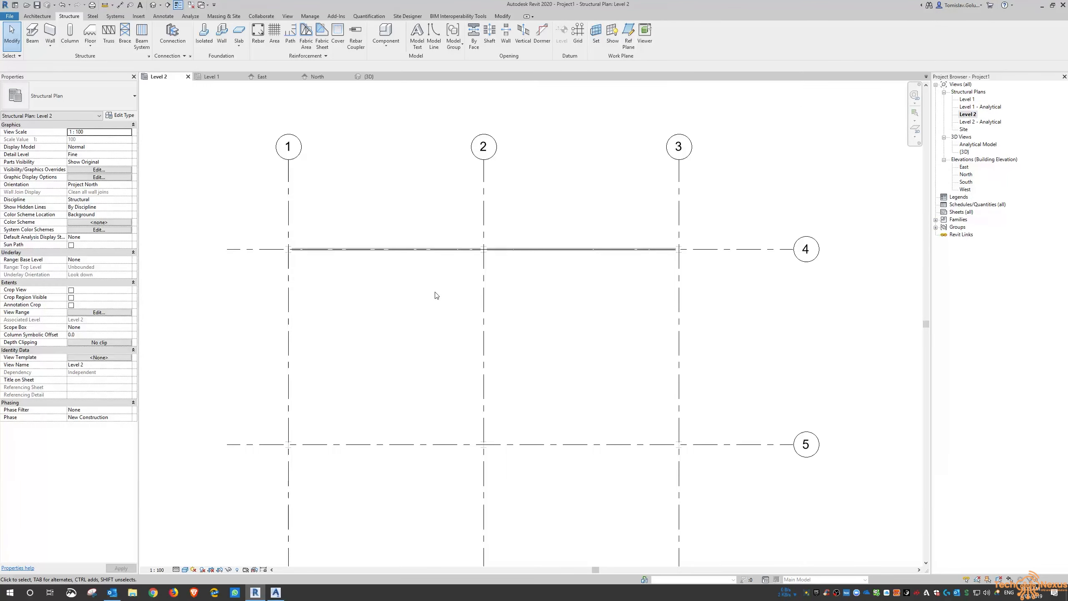
# In the 3D view, set the detail level to Fine.
pyautogui.click(374, 76)
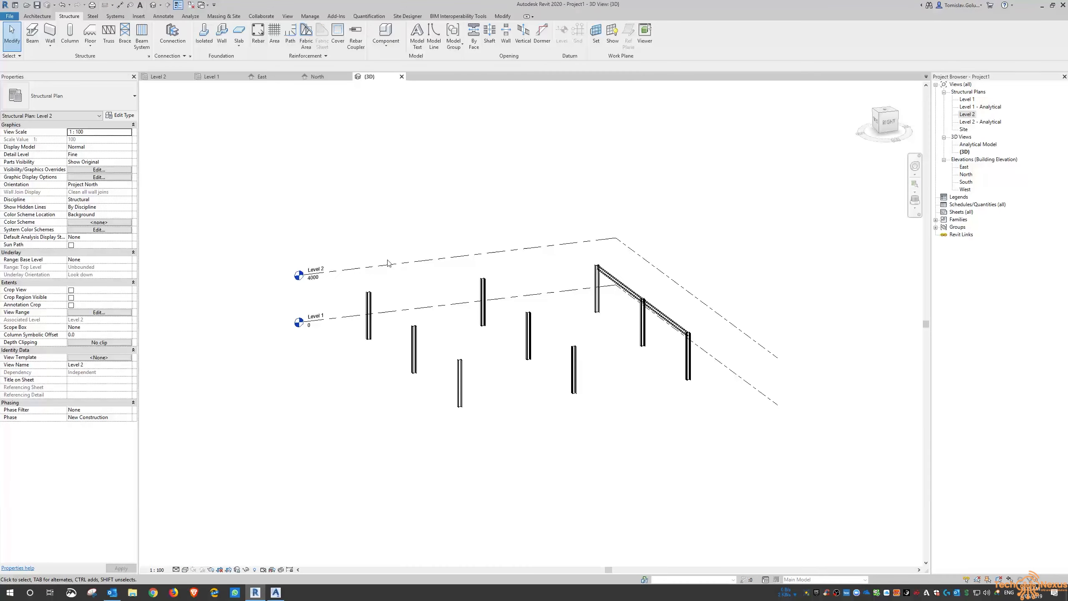
pyautogui.scroll(4, 667, 221)
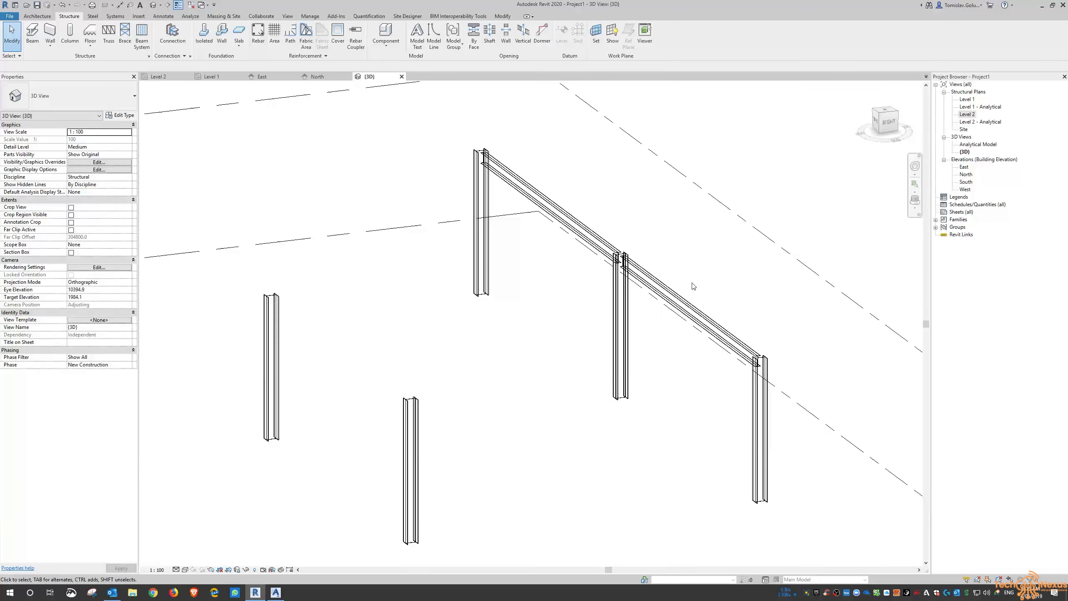
pyautogui.click(175, 569)
pyautogui.click(189, 561)
# Try the Realistic visual style in the 3D view.
pyautogui.click(185, 569)
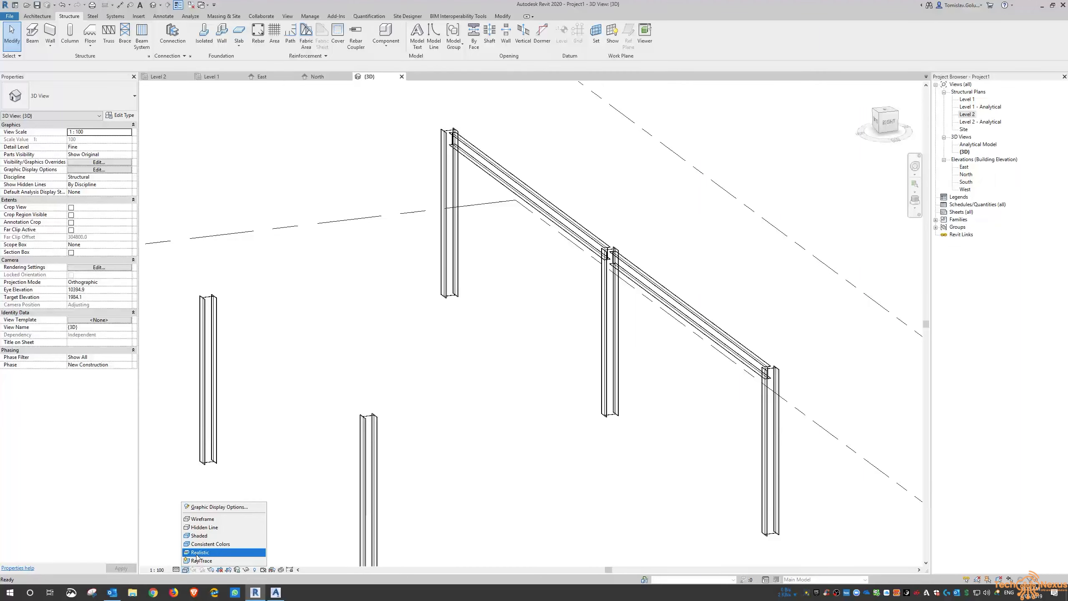
pyautogui.click(197, 553)
pyautogui.keyDown('shift'); pyautogui.moveTo(460, 405); pyautogui.dragTo(359, 314, button='middle'); pyautogui.keyUp('shift')
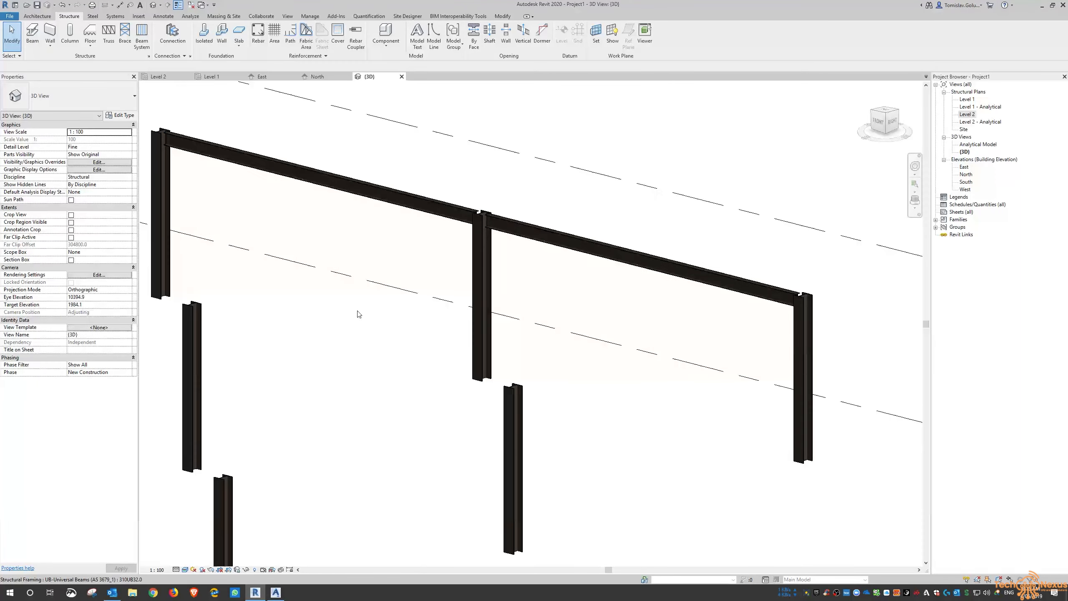
# Set the 3D view's visual style to Shaded and inspect the beam-to-column joints along grid 4.
pyautogui.click(185, 569)
pyautogui.click(206, 539)
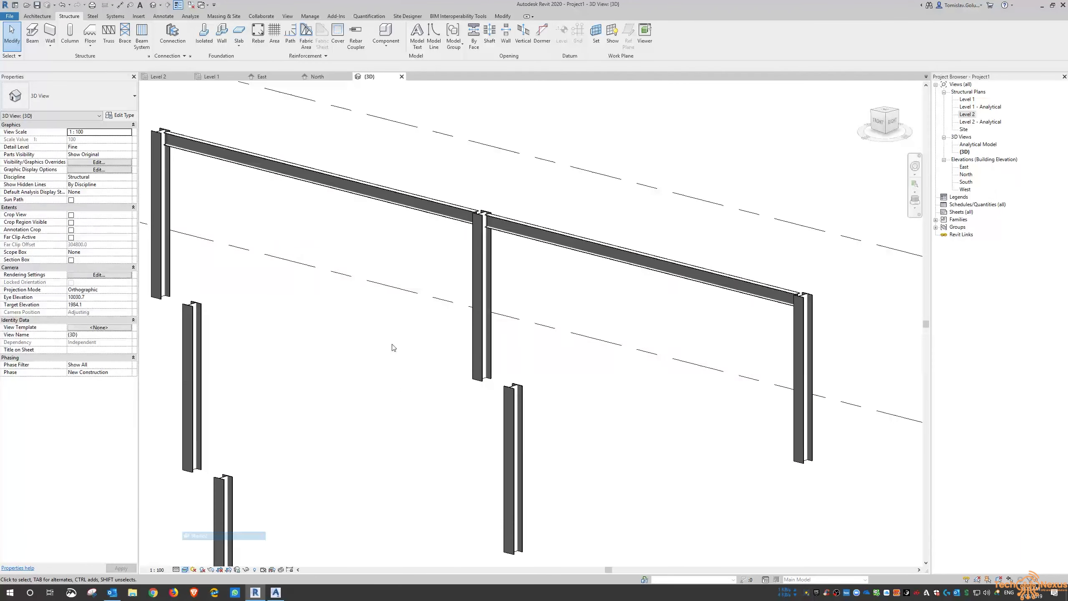
pyautogui.scroll(5, 529, 332)
pyautogui.keyDown('shift'); pyautogui.moveTo(446, 209); pyautogui.dragTo(578, 228, button='middle'); pyautogui.keyUp('shift')
pyautogui.moveTo(662, 186); pyautogui.dragTo(560, 269, button='middle')
pyautogui.scroll(-5, 372, 183)
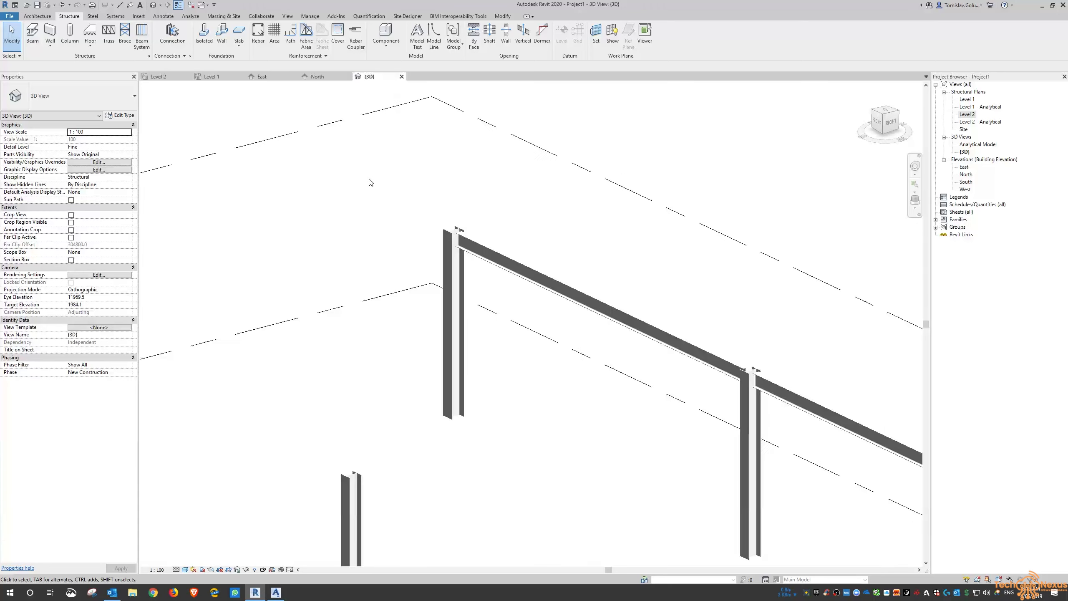
# In the Level 2 plan, place a 310UB32.0 beam along grid 1 between the columns at grids 4 and 5.
pyautogui.click(180, 79)
pyautogui.scroll(-2, 463, 185)
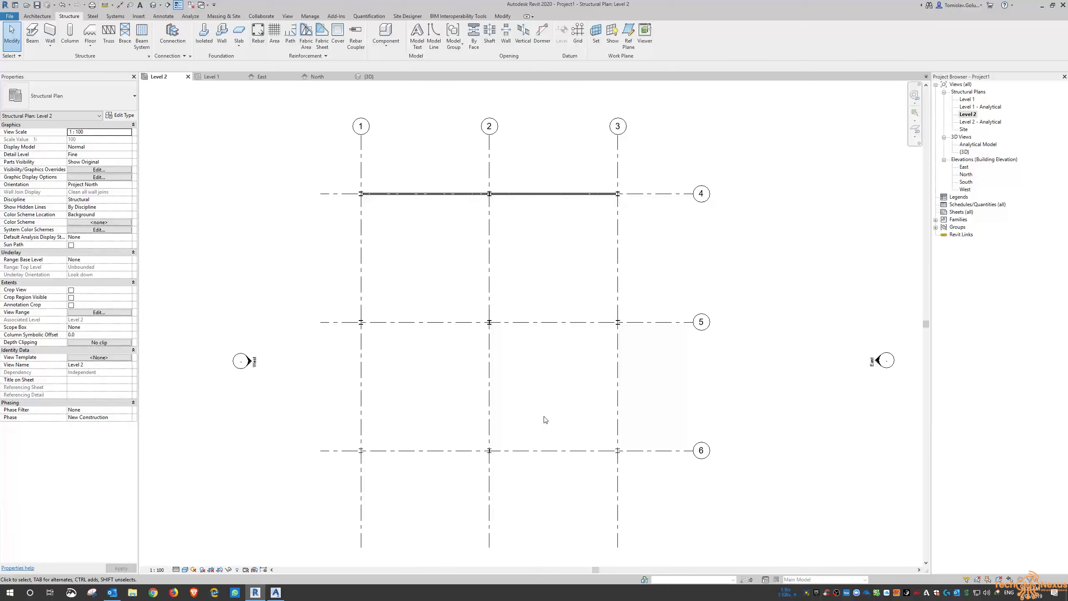
pyautogui.click(32, 36)
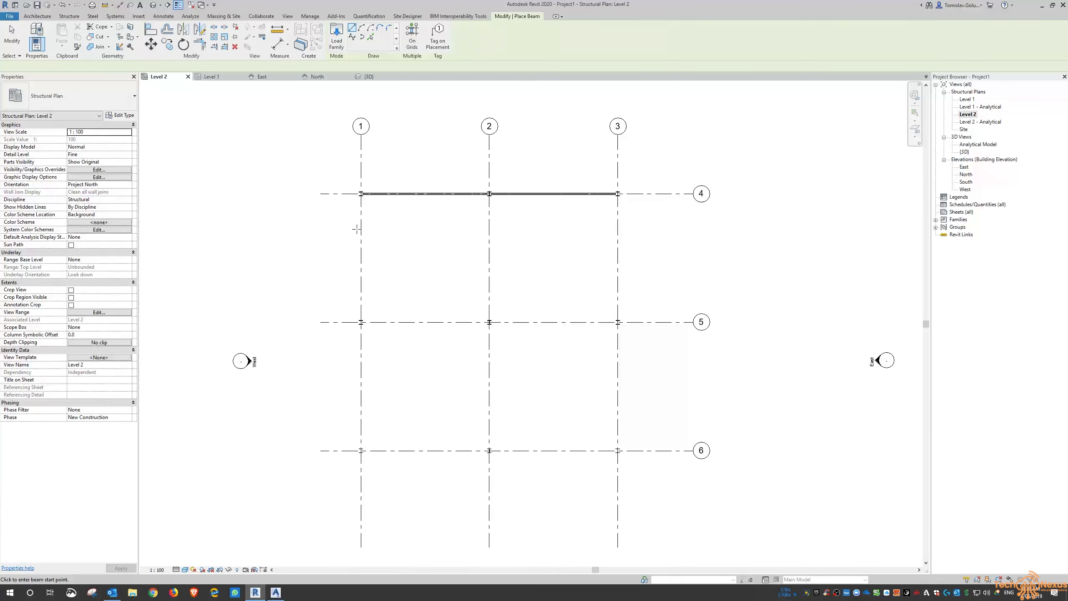
pyautogui.scroll(4, 355, 225)
pyautogui.click(366, 153)
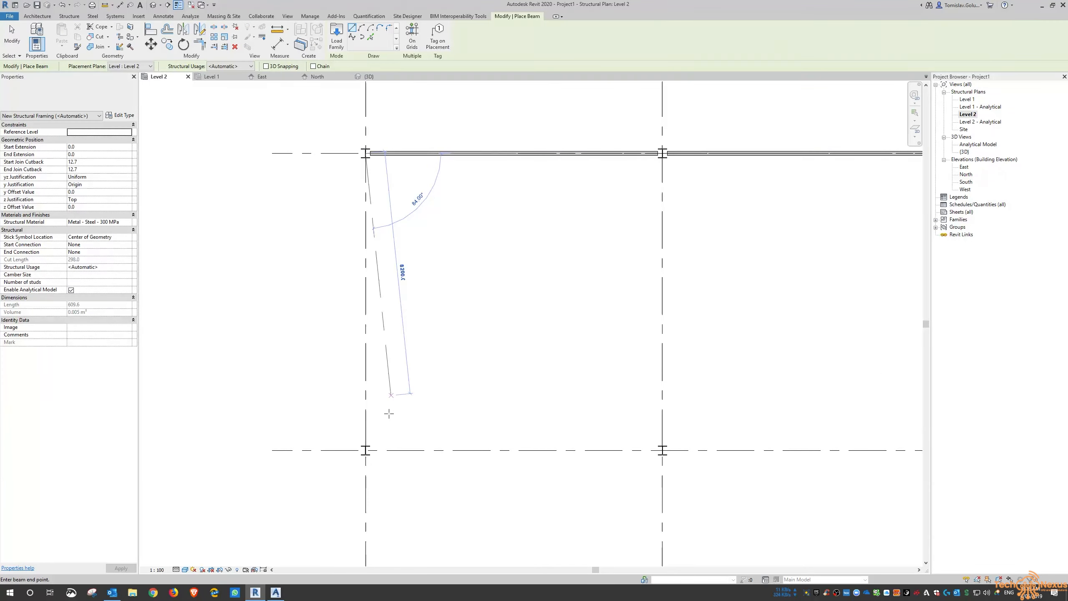
pyautogui.click(366, 450)
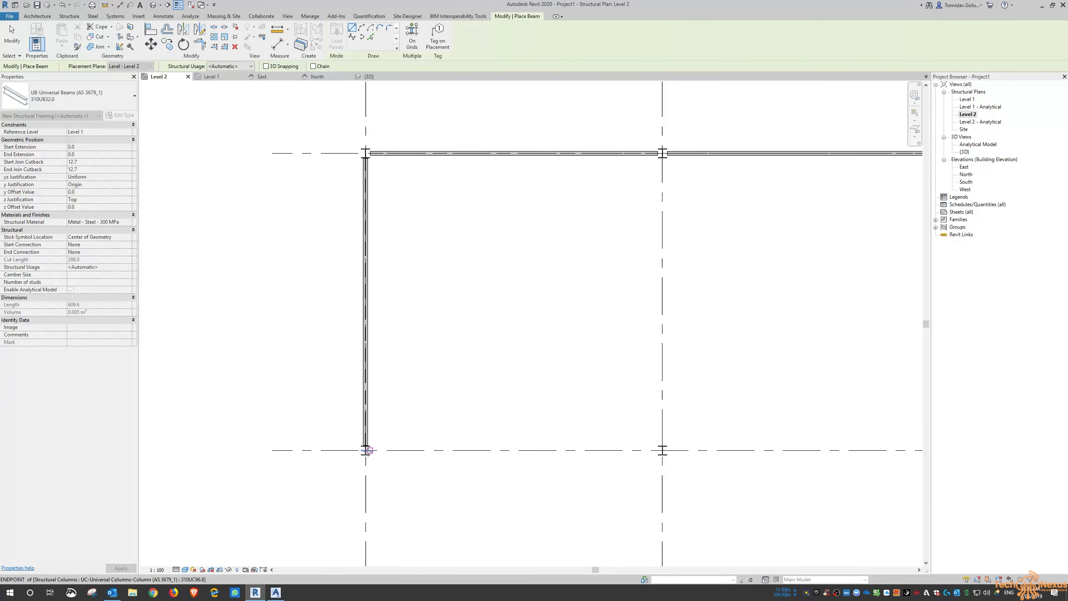
# Add 310UB32.0 beams along grid 5 from grid 1 to grid 2 and along grid 2 from grid 5 to grid 4.
pyautogui.click(366, 449)
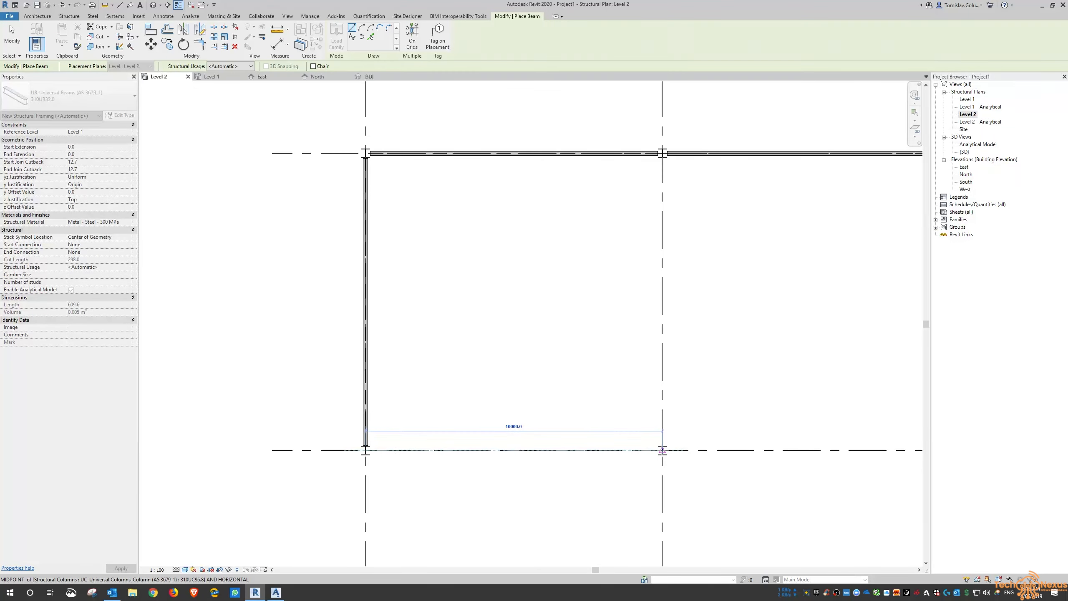
pyautogui.click(662, 450)
pyautogui.click(662, 450)
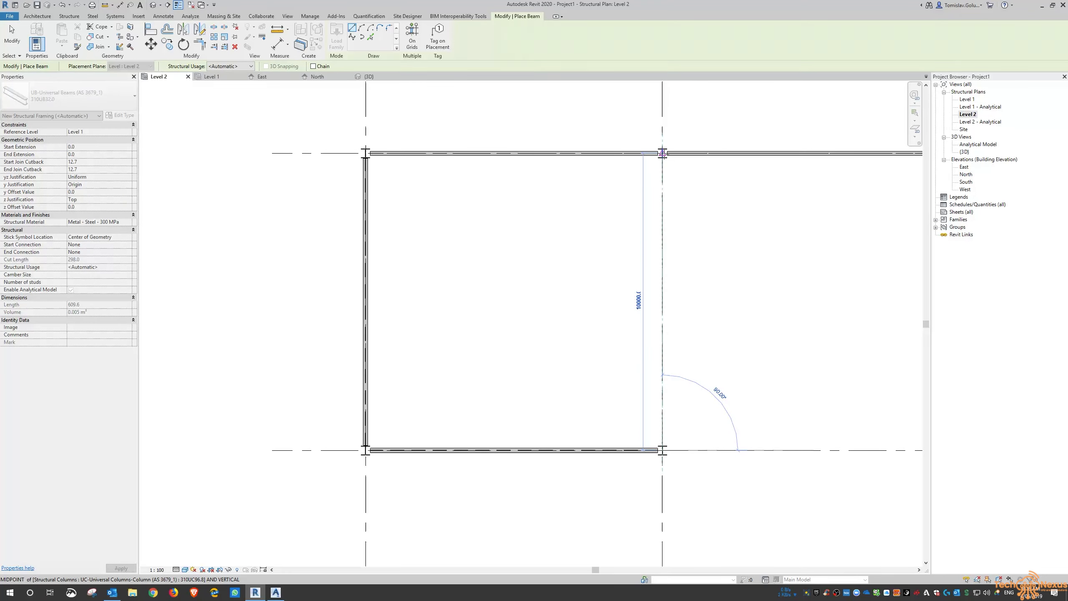
pyautogui.click(662, 153)
pyautogui.press('Escape')
pyautogui.press('Escape')
pyautogui.scroll(-5, 450, 275)
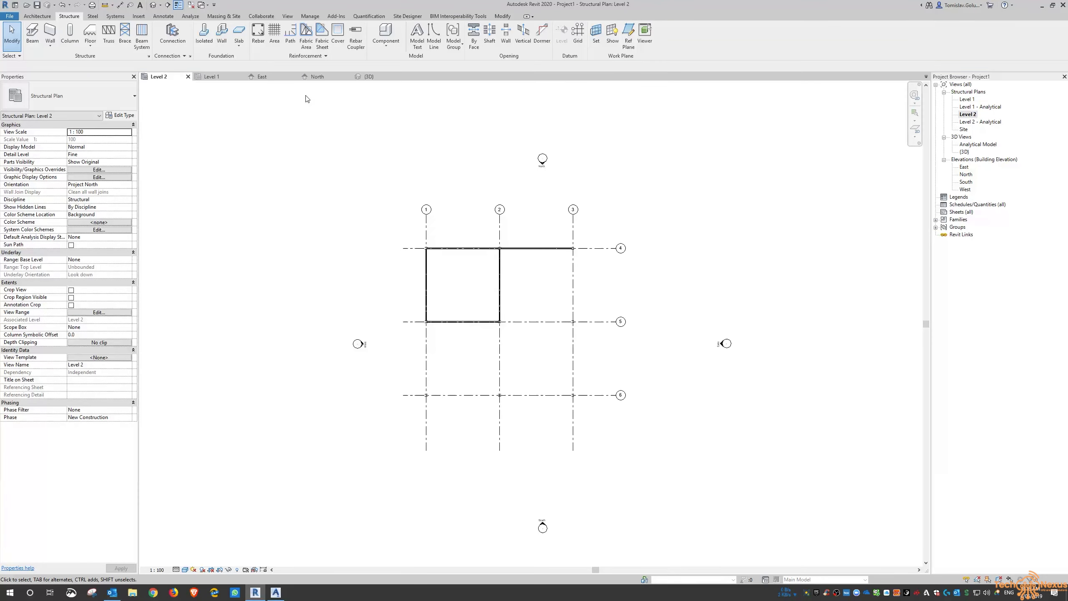
# Set the 3D view's visual style to Hidden Line and inspect the beam-to-column joint at grids 1 and 4.
pyautogui.click(369, 77)
pyautogui.scroll(3, 511, 295)
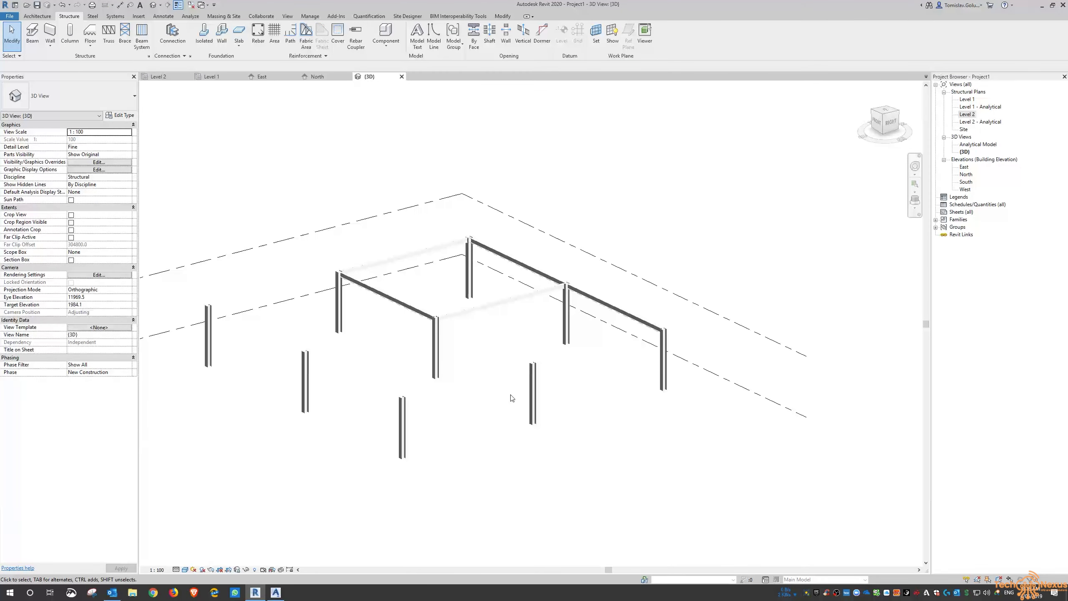
pyautogui.scroll(4, 481, 307)
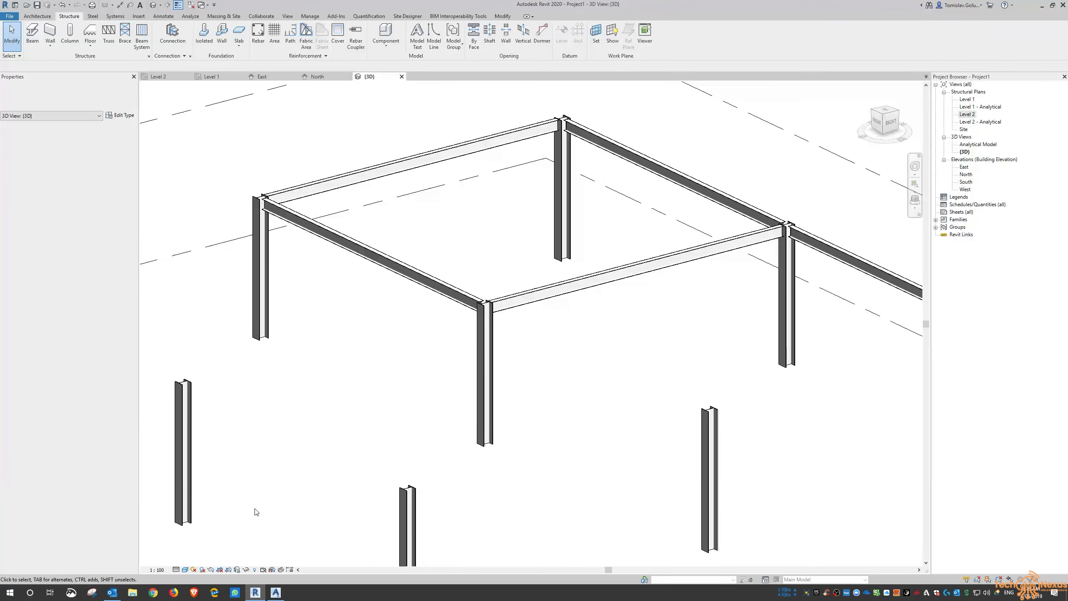
pyautogui.click(185, 569)
pyautogui.click(219, 524)
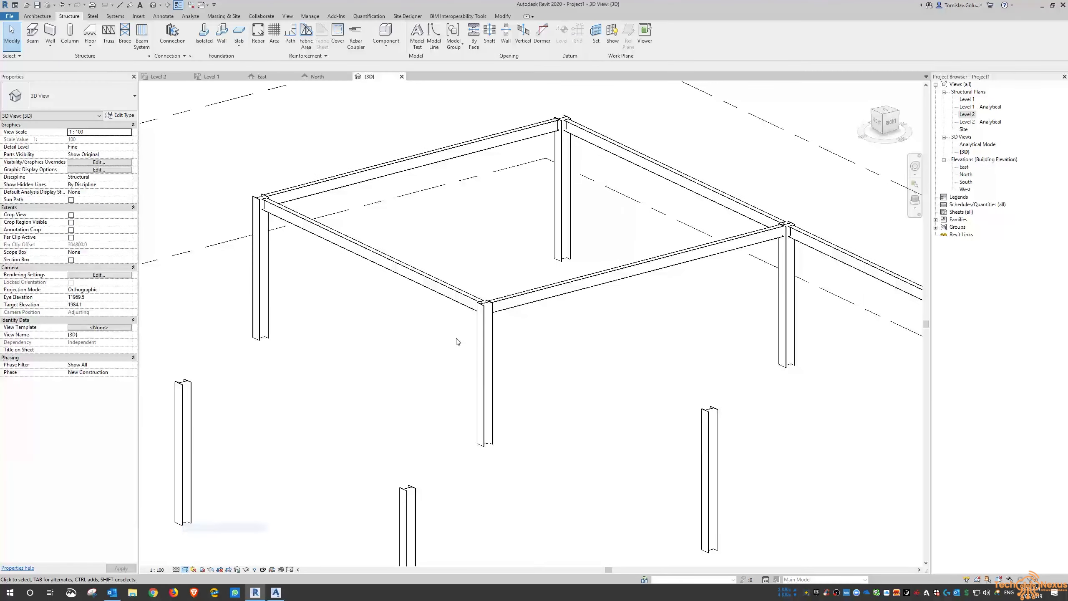
pyautogui.scroll(-6, 445, 263)
pyautogui.keyDown('shift'); pyautogui.moveTo(496, 238); pyautogui.dragTo(582, 282, button='middle'); pyautogui.keyUp('shift')
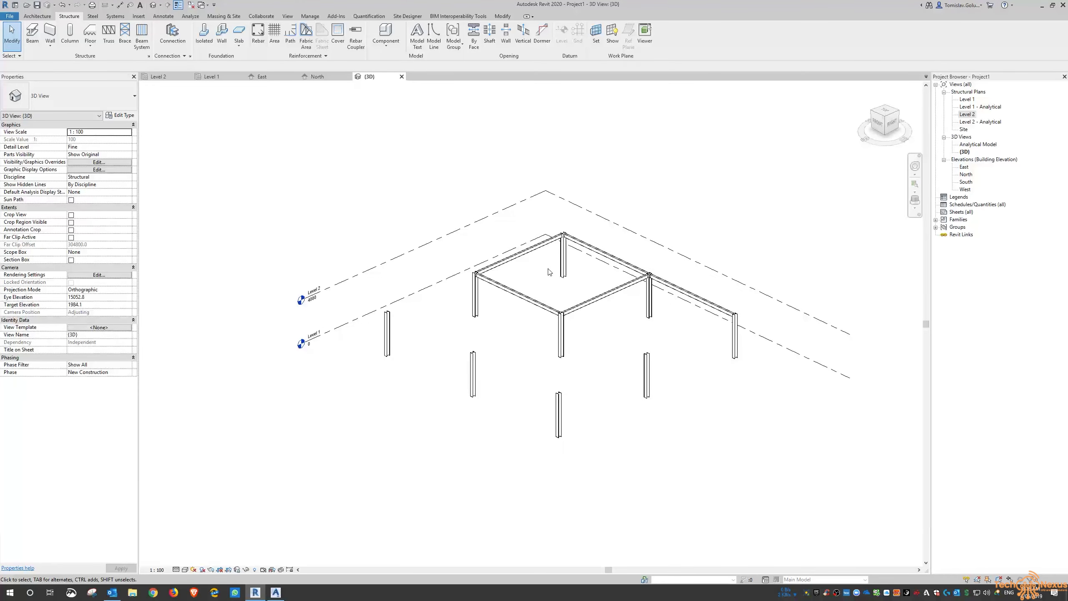
pyautogui.scroll(5, 540, 250)
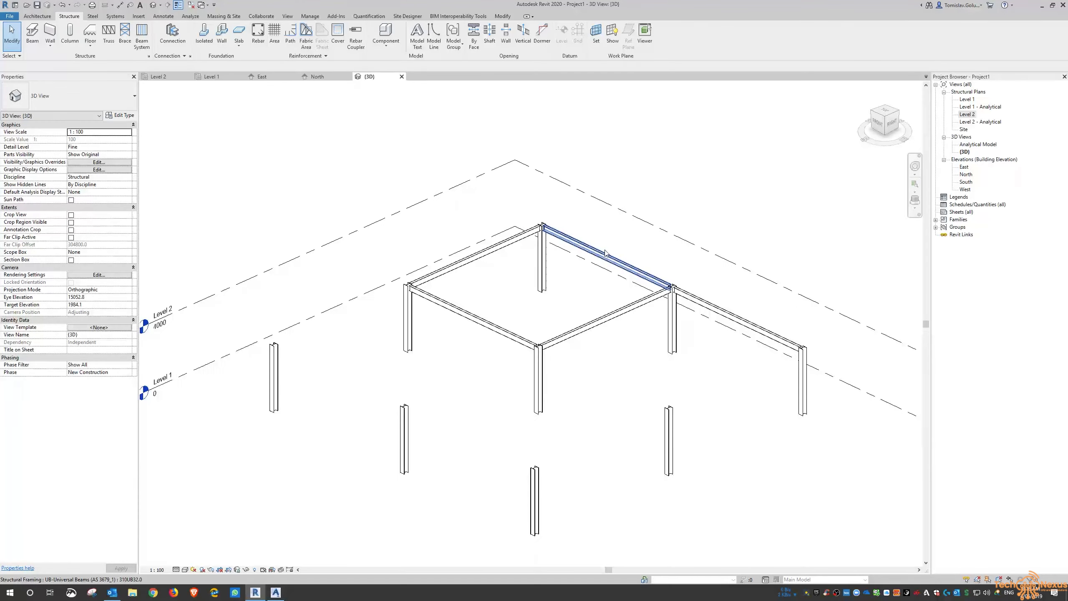
pyautogui.scroll(4, 492, 194)
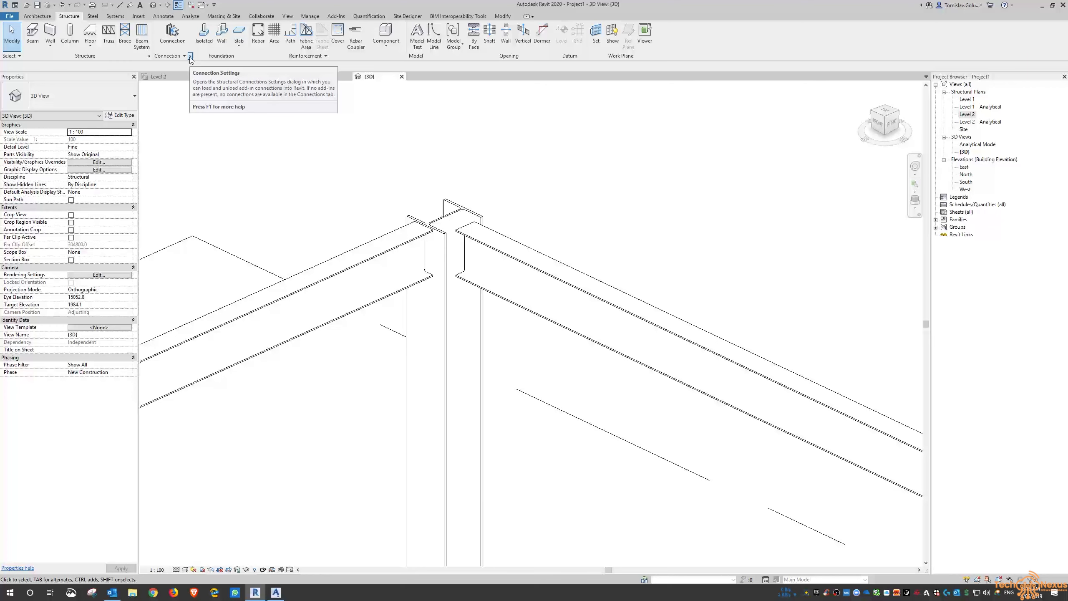
# Load the Shear plate connection into the project through the structural connection settings.
pyautogui.click(190, 56)
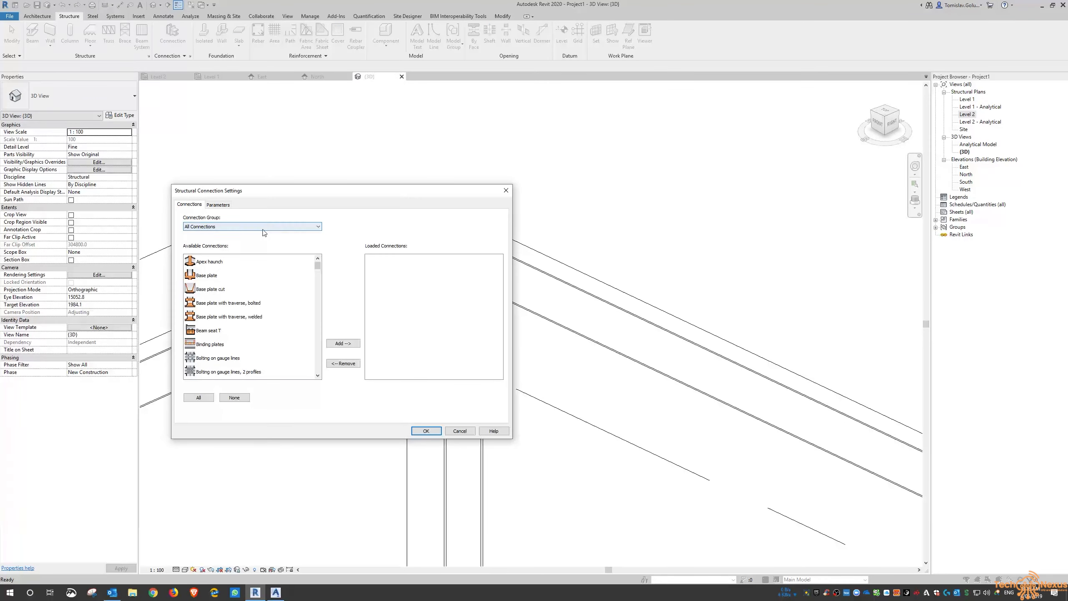
pyautogui.scroll(-6, 319, 365)
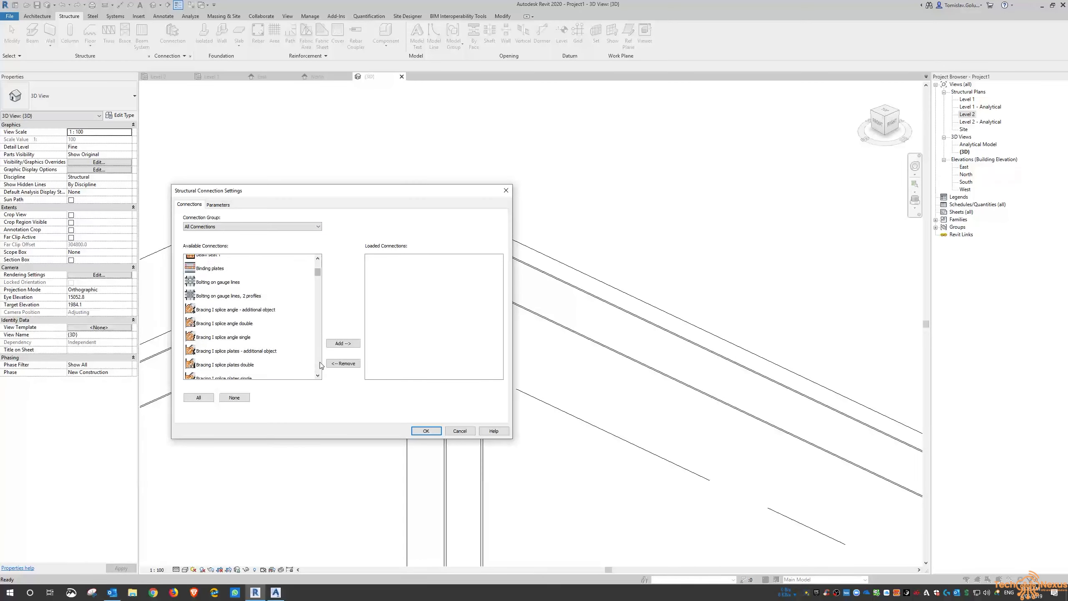
pyautogui.scroll(-9, 320, 365)
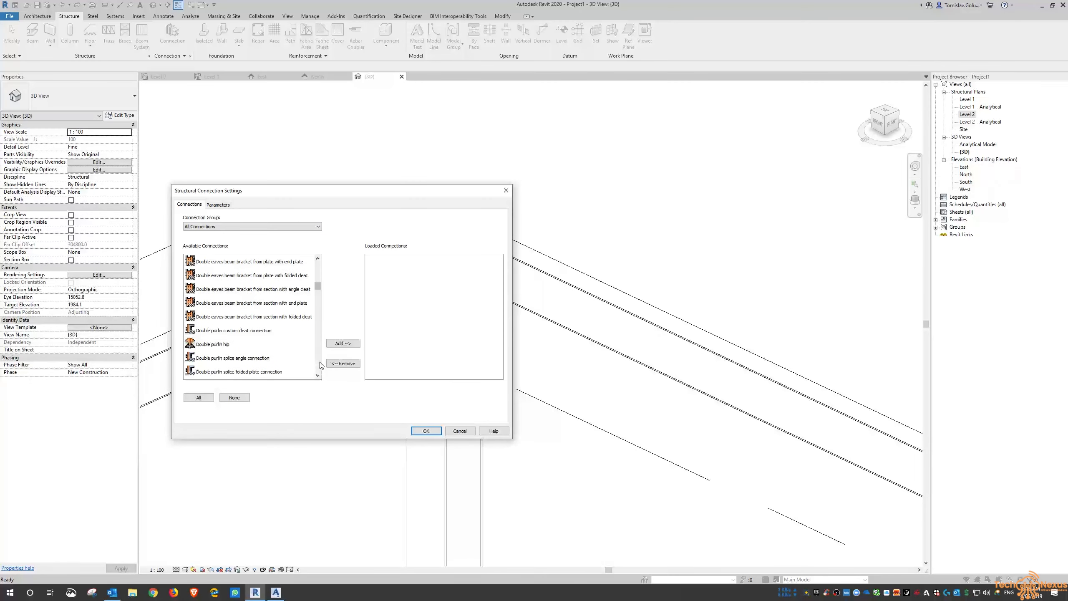
pyautogui.scroll(-3, 317, 362)
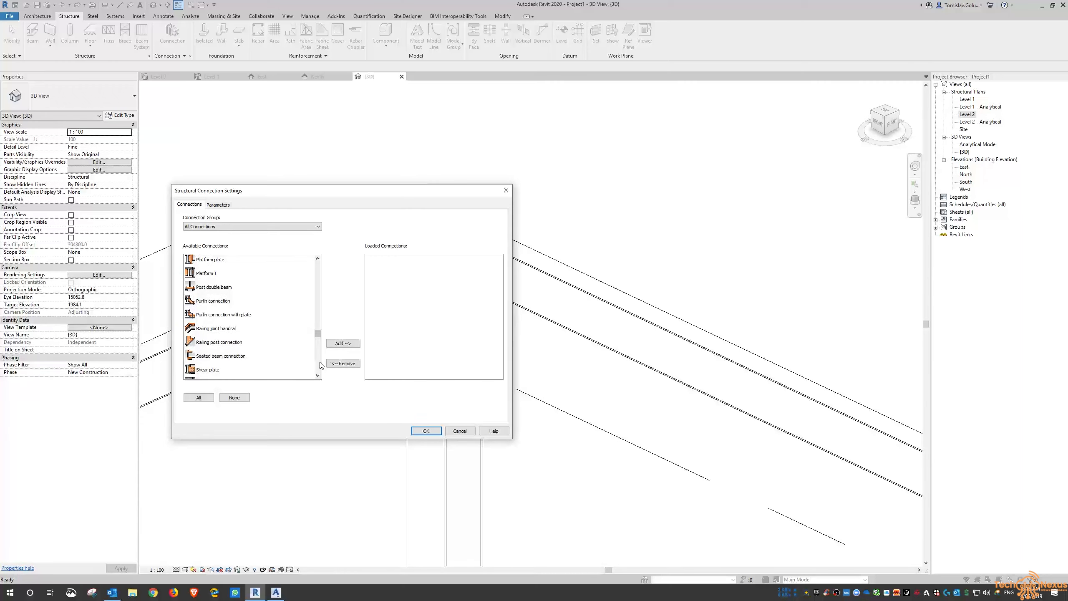
pyautogui.click(290, 303)
pyautogui.click(342, 343)
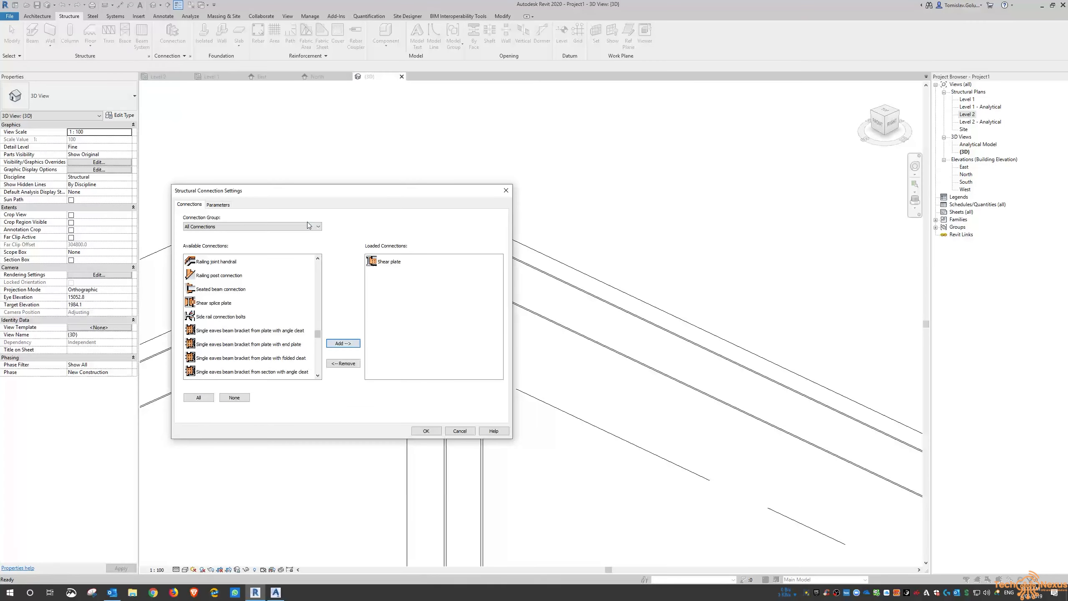
pyautogui.click(425, 431)
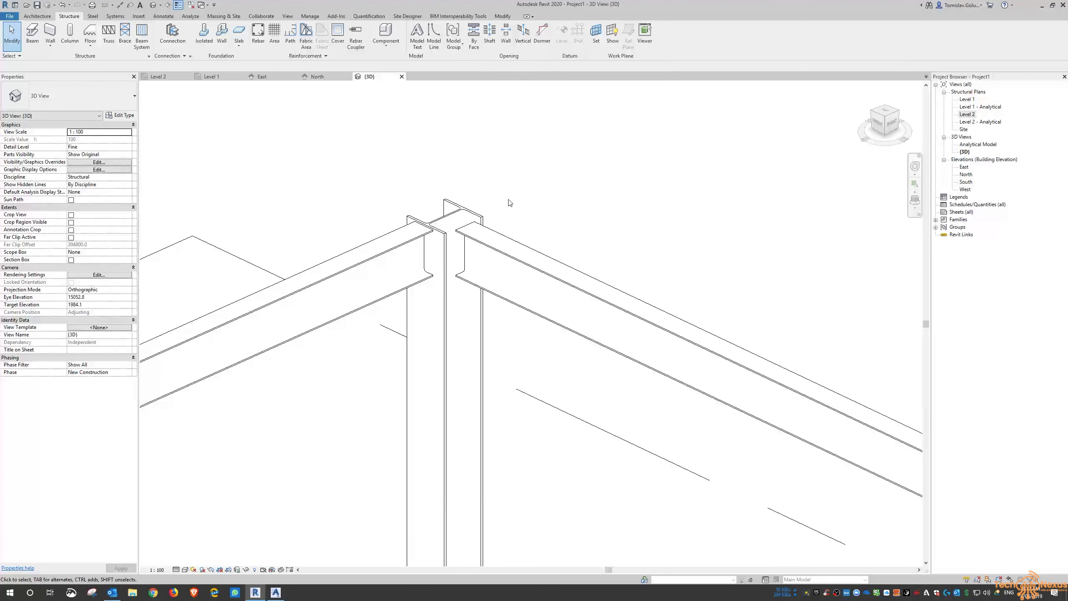
# Connect the column at grids 1 and 4 to the grid 4 beam with a structural connection of type Shear plate.
pyautogui.moveTo(519, 192); pyautogui.dragTo(548, 224, button='middle')
pyautogui.click(520, 265)
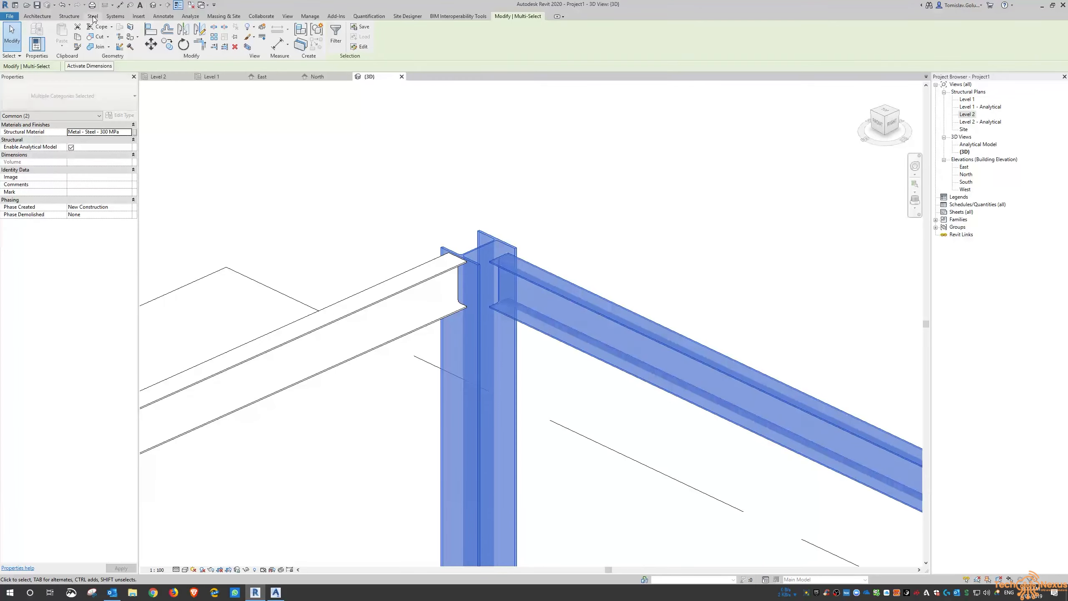
pyautogui.click(69, 15)
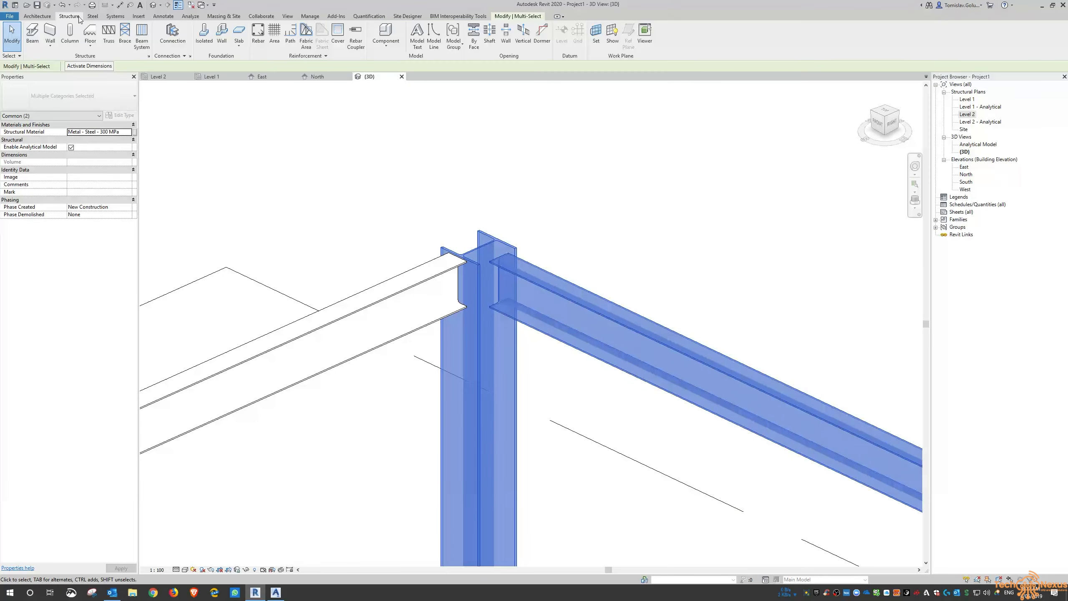
pyautogui.click(172, 34)
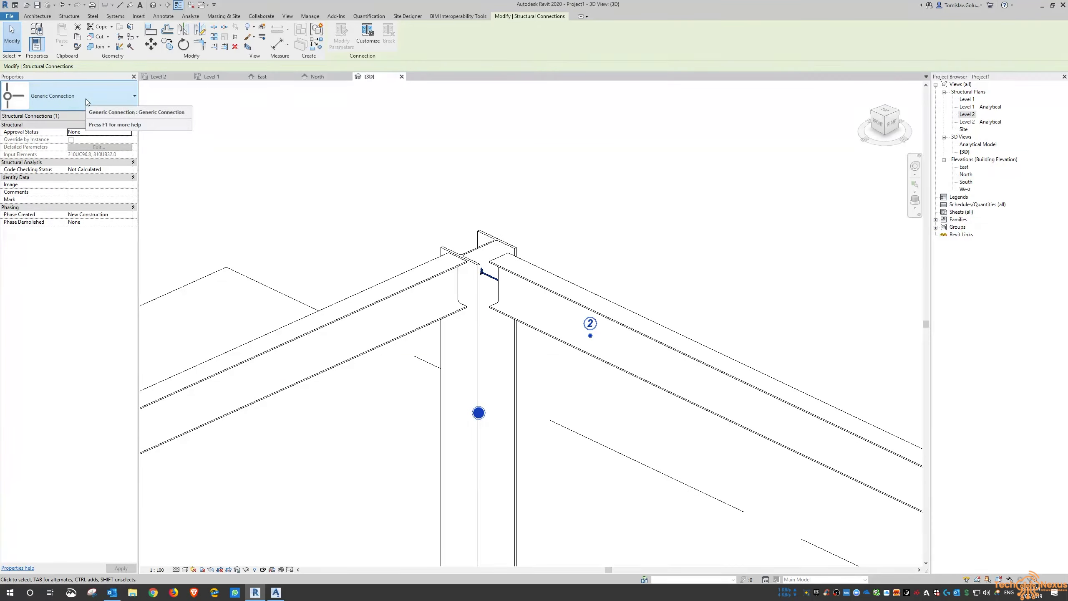
pyautogui.click(135, 97)
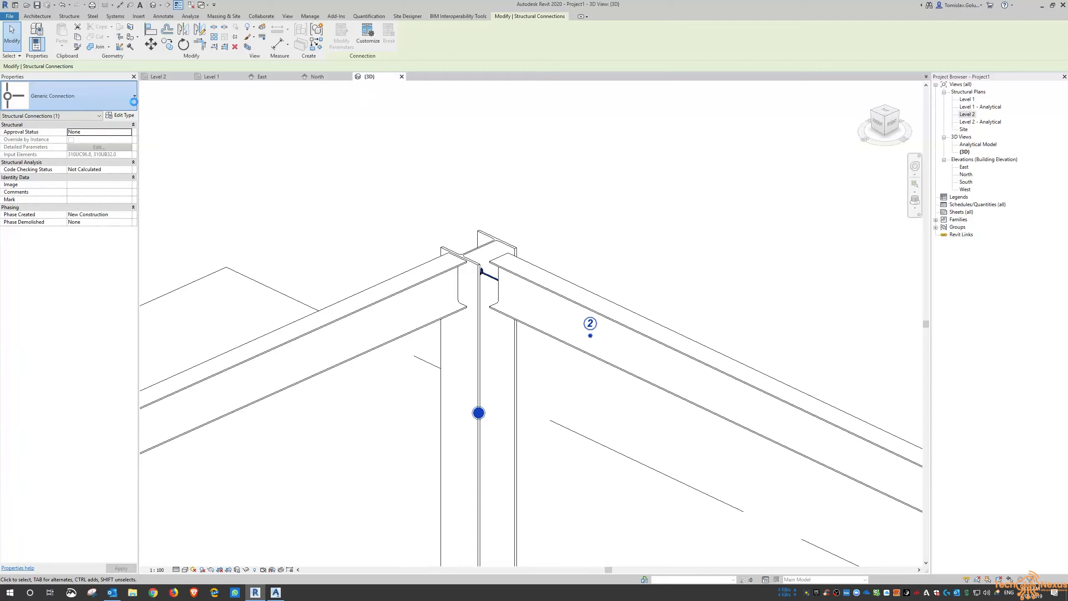
pyautogui.click(46, 165)
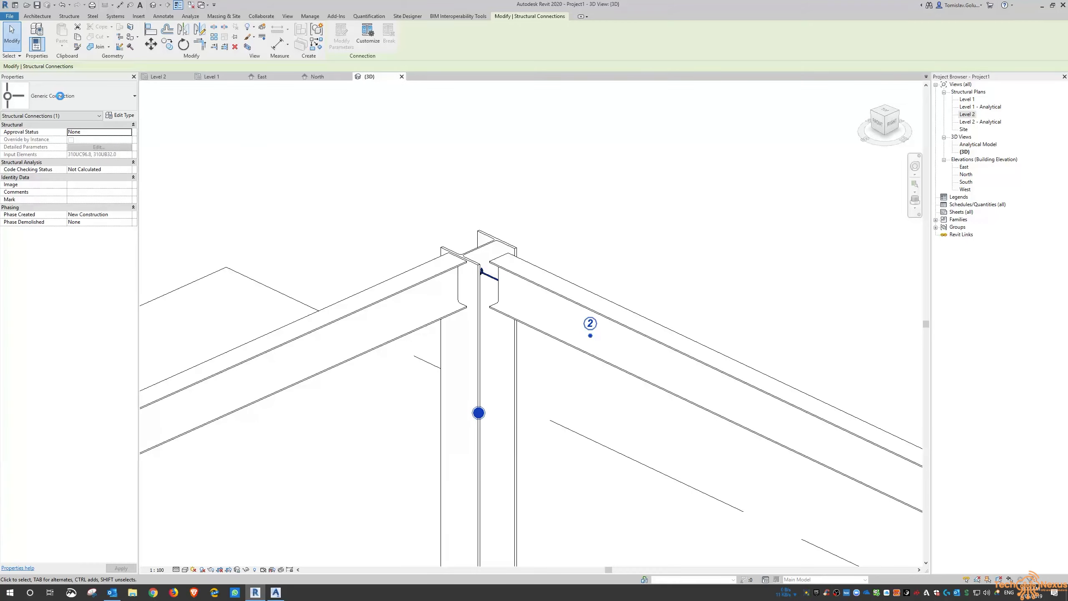
pyautogui.click(404, 207)
# Inspect the shear plate joint at grids 1 and 4 from the other side with the Shaded visual style.
pyautogui.keyDown('shift'); pyautogui.moveTo(618, 295); pyautogui.dragTo(455, 265, button='middle'); pyautogui.keyUp('shift')
pyautogui.scroll(-5, 291, 232)
pyautogui.moveTo(454, 265); pyautogui.dragTo(174, 202, button='middle')
pyautogui.scroll(5, 591, 351)
pyautogui.scroll(1, 593, 319)
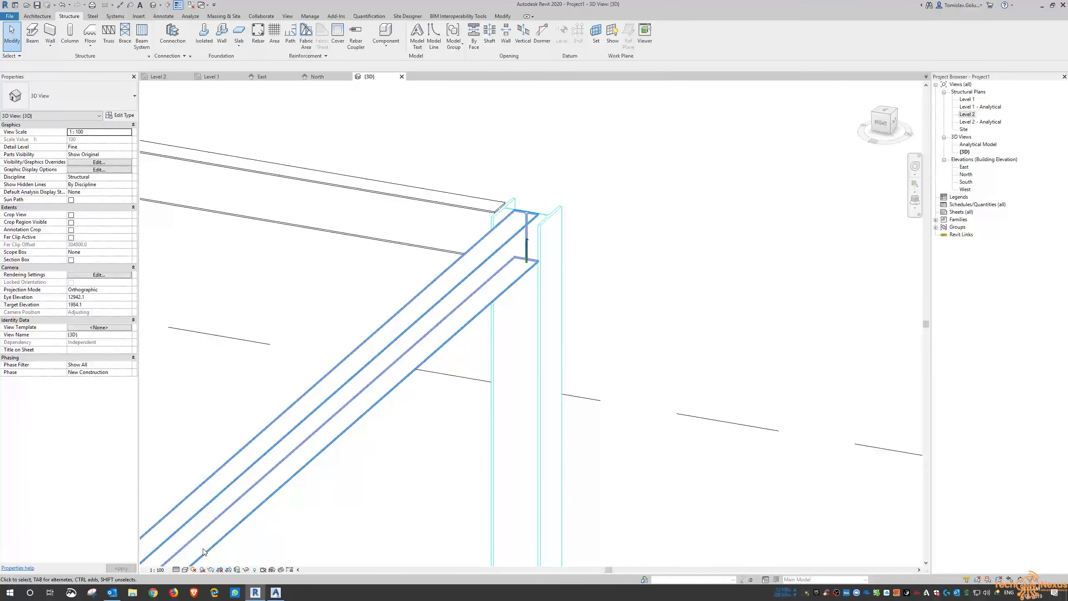
pyautogui.click(185, 569)
pyautogui.click(210, 535)
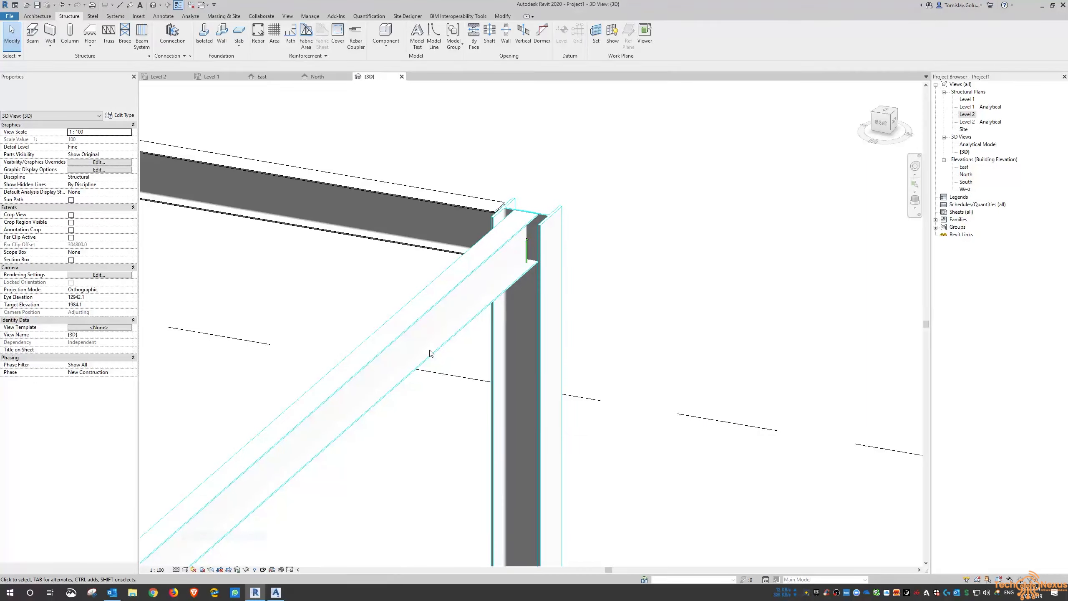
pyautogui.moveTo(432, 355)
pyautogui.keyDown('shift'); pyautogui.mouseDown(button='middle')
pyautogui.moveTo(534, 335)
pyautogui.moveTo(388, 358)
pyautogui.moveTo(370, 463)
pyautogui.mouseUp(button='middle'); pyautogui.keyUp('shift')
# Set the Level 2 plan's visual style to Wireframe to show the shear plate and bolts at grids 1 and 4.
pyautogui.click(158, 77)
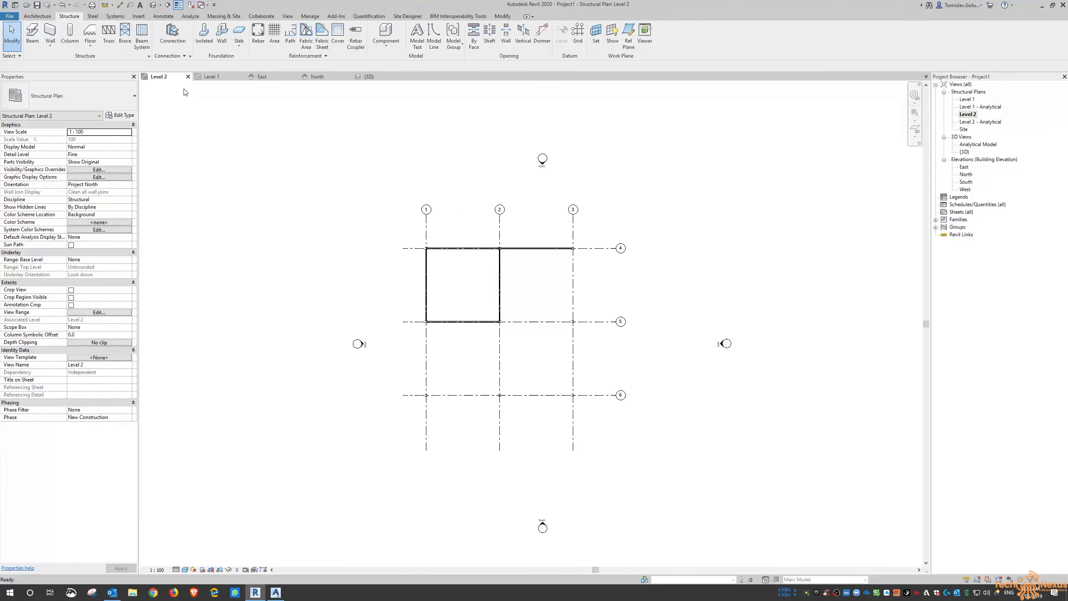
pyautogui.scroll(8, 412, 242)
pyautogui.scroll(10, 374, 212)
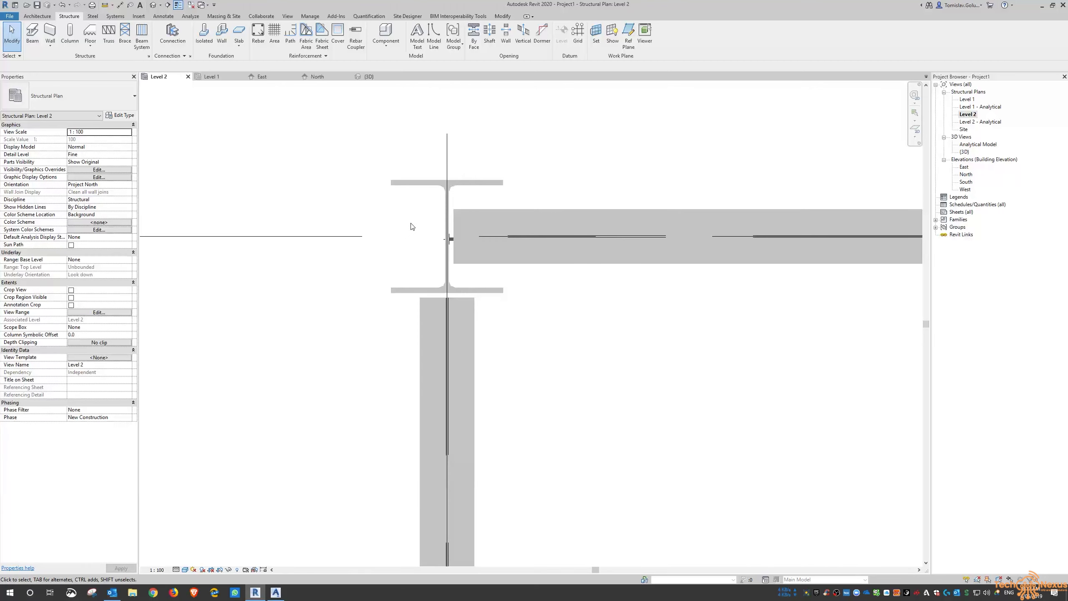
pyautogui.click(183, 571)
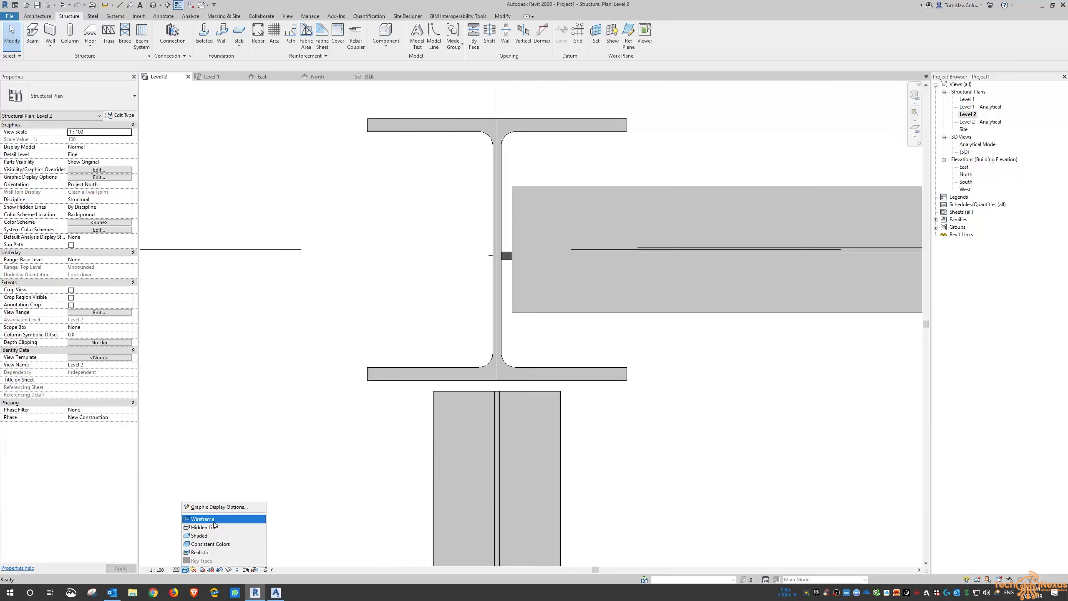
pyautogui.click(206, 519)
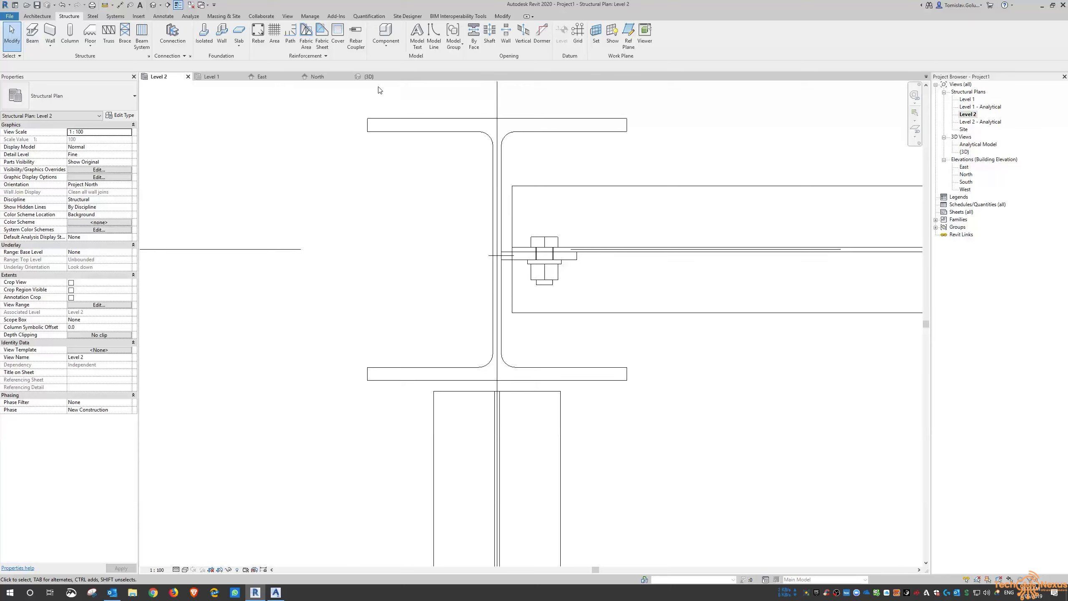
# Set the 3D view's visual style to Hidden Line and inspect the bolts of the shear plate joint.
pyautogui.click(369, 76)
pyautogui.scroll(10, 559, 330)
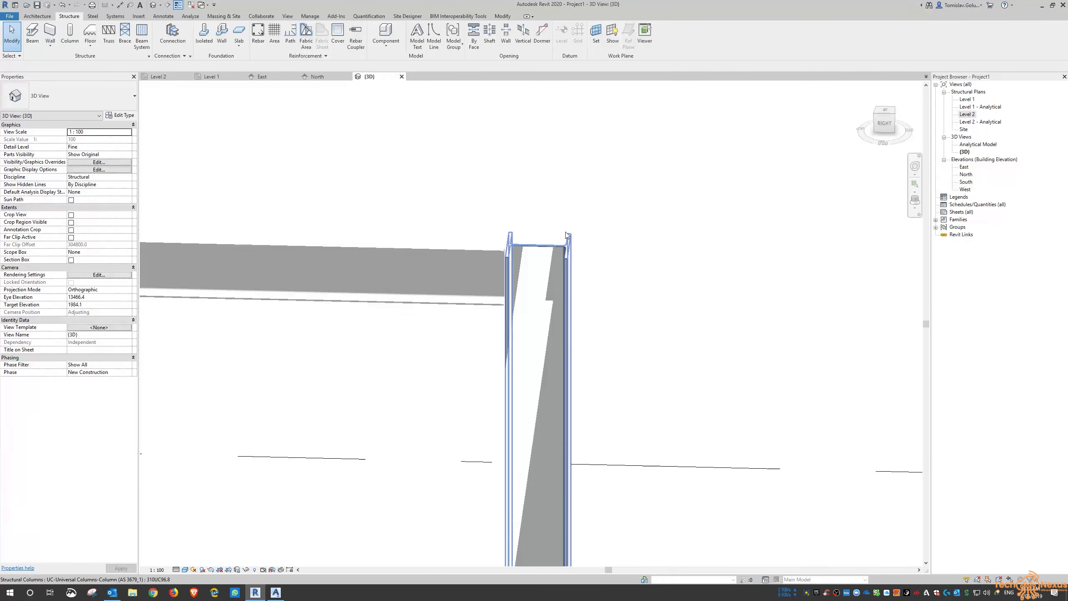
pyautogui.keyDown('shift'); pyautogui.moveTo(450, 241); pyautogui.dragTo(453, 329, button='middle'); pyautogui.keyUp('shift')
pyautogui.moveTo(643, 464); pyautogui.dragTo(453, 345, button='middle')
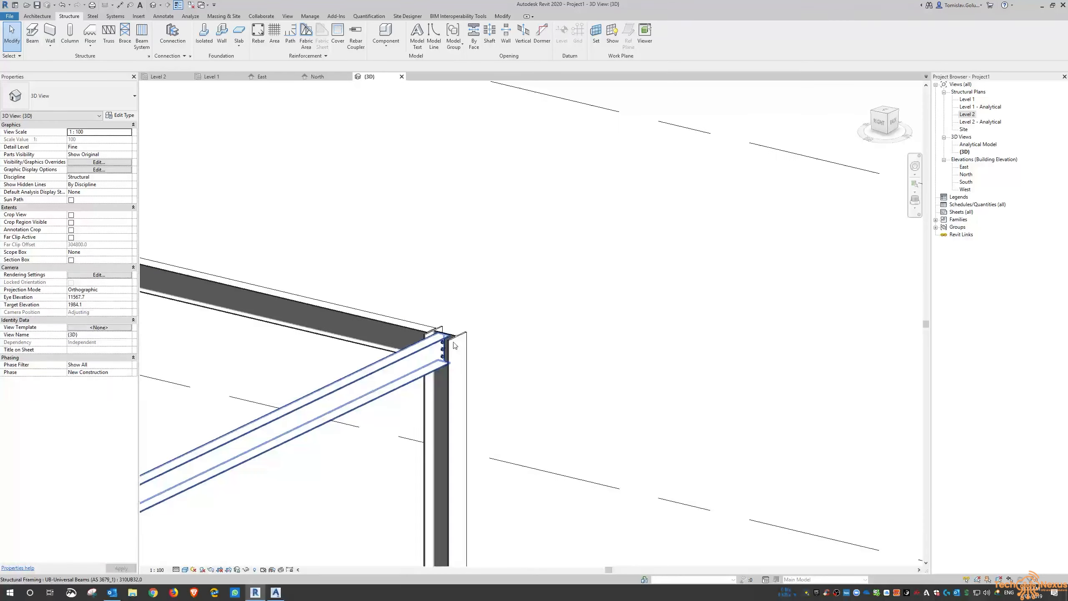
pyautogui.scroll(8, 453, 344)
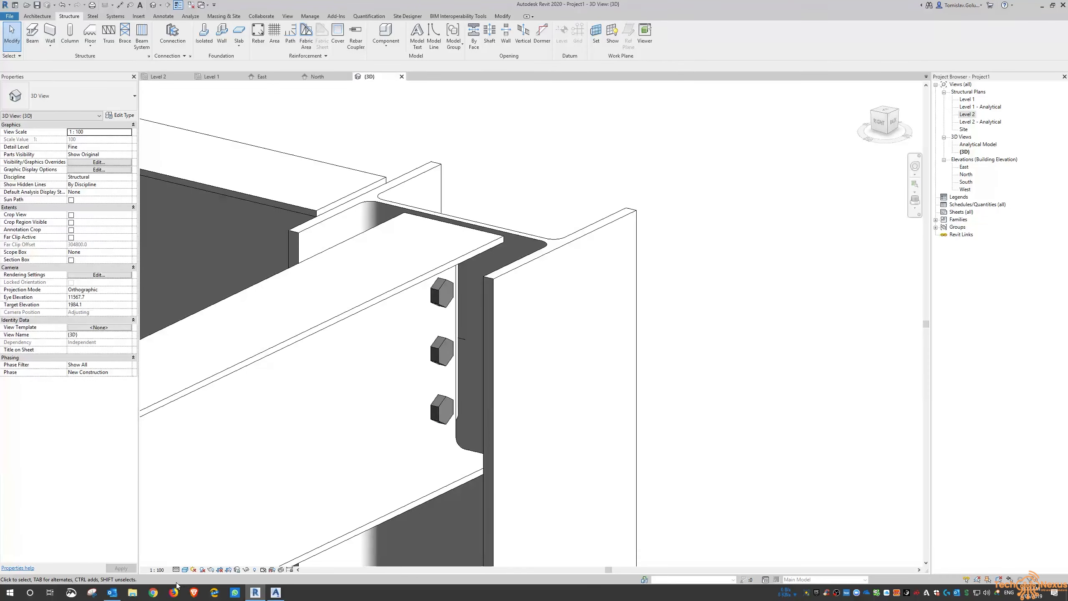
pyautogui.click(185, 569)
pyautogui.click(214, 528)
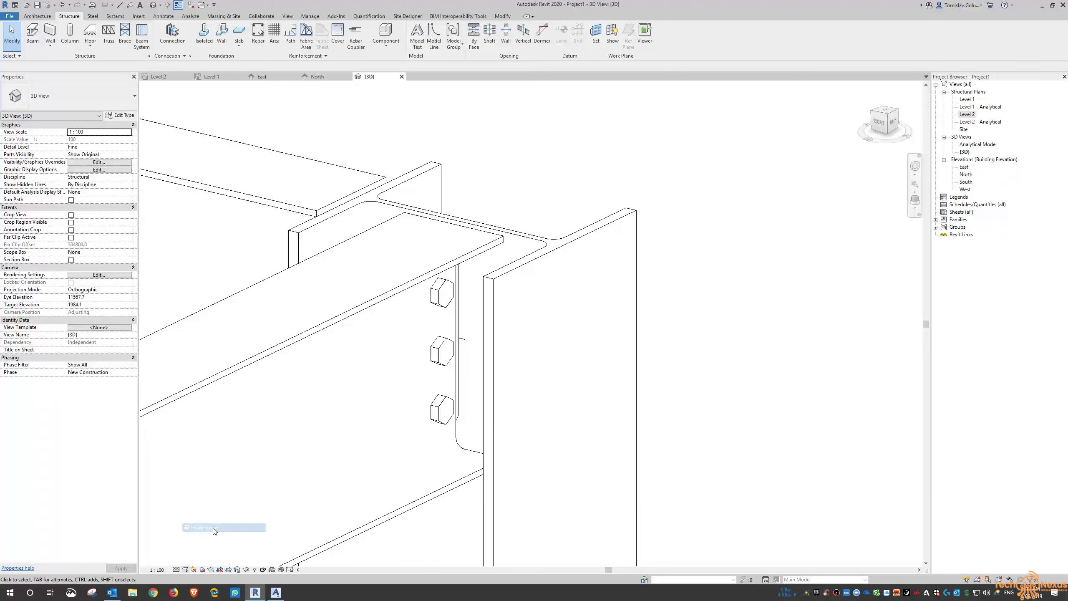
pyautogui.scroll(-5, 474, 307)
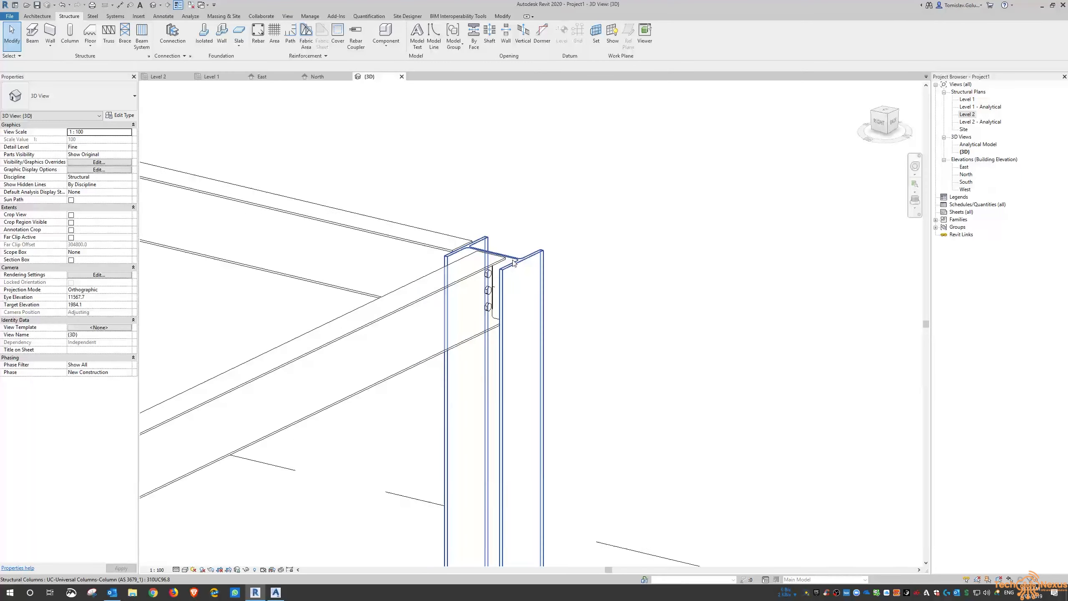
# Examine the shear plate joint at grids 1 and 4 and the unconnected end of the other beam meeting that column.
pyautogui.keyDown('shift'); pyautogui.moveTo(474, 307); pyautogui.dragTo(598, 293, button='middle'); pyautogui.keyUp('shift')
pyautogui.scroll(-4, 679, 310)
pyautogui.keyDown('shift'); pyautogui.moveTo(555, 322); pyautogui.dragTo(656, 314, button='middle'); pyautogui.keyUp('shift')
pyautogui.moveTo(518, 332); pyautogui.dragTo(912, 389, button='middle')
pyautogui.scroll(7, 354, 297)
pyautogui.scroll(3, 444, 304)
pyautogui.keyDown('shift'); pyautogui.moveTo(465, 352); pyautogui.dragTo(443, 355, button='middle'); pyautogui.keyUp('shift')
pyautogui.scroll(-2, 329, 332)
pyautogui.moveTo(694, 375); pyautogui.dragTo(304, 313, button='middle')
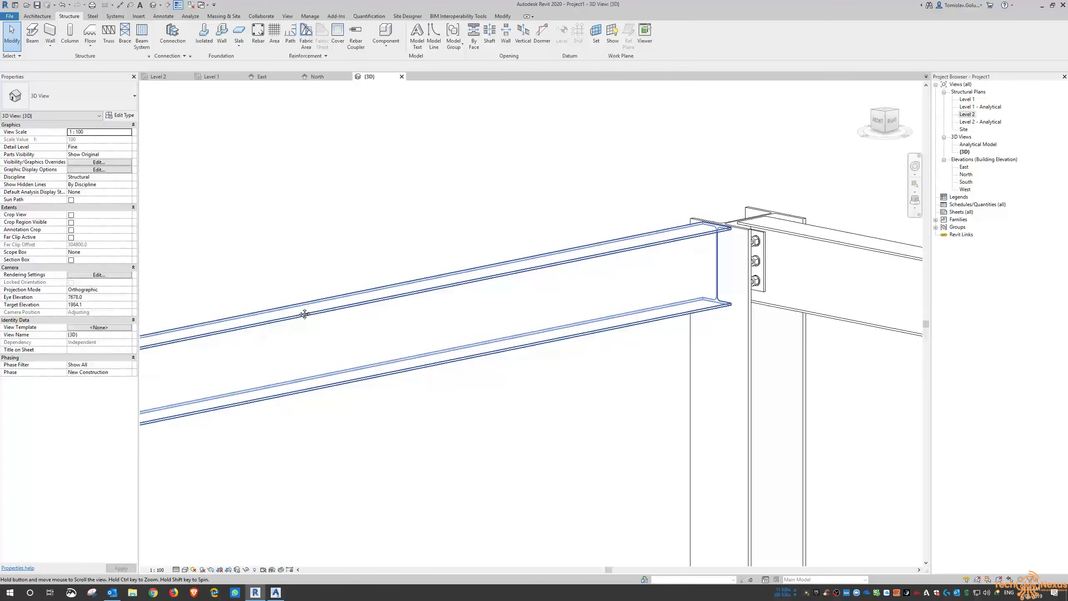
# Connect the corner column at grids 1 and 4 to its other, still unconnected beam with a structural connection of type Shear plate.
pyautogui.moveTo(528, 368); pyautogui.dragTo(342, 377, button='middle')
pyautogui.keyDown('shift'); pyautogui.moveTo(519, 212); pyautogui.dragTo(525, 228, button='middle'); pyautogui.keyUp('shift')
pyautogui.scroll(-4, 515, 423)
pyautogui.moveTo(505, 306); pyautogui.dragTo(523, 365, button='middle')
pyautogui.scroll(3, 488, 307)
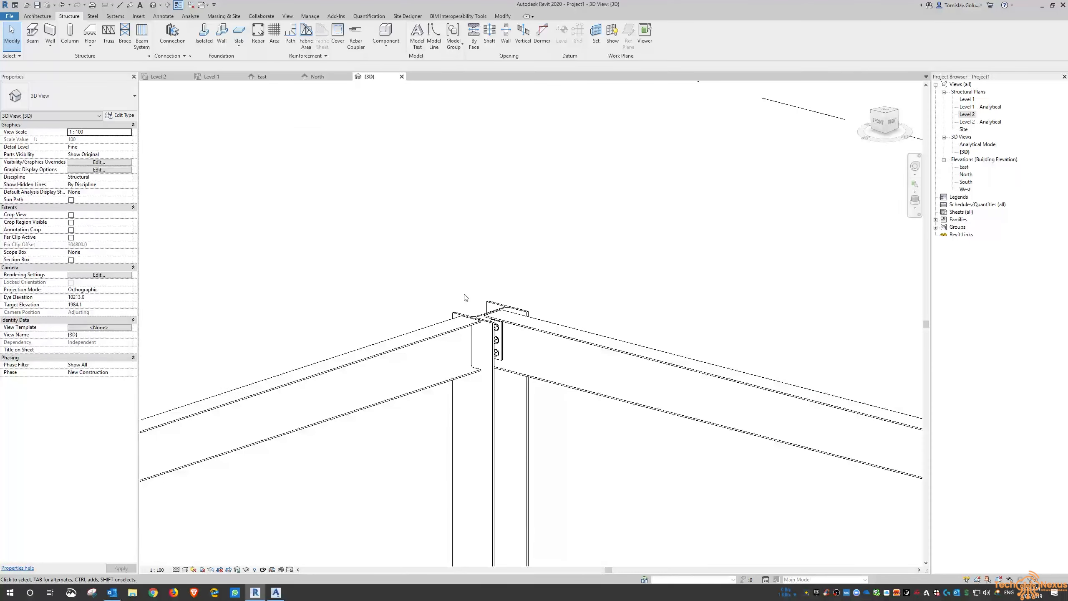
pyautogui.click(440, 339)
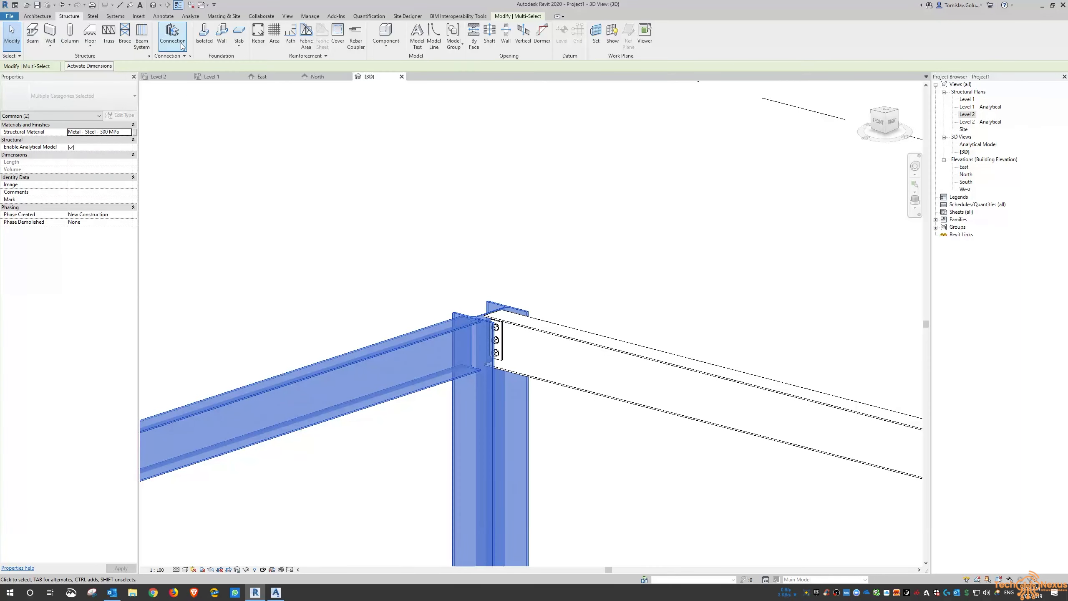
pyautogui.click(172, 34)
pyautogui.click(104, 95)
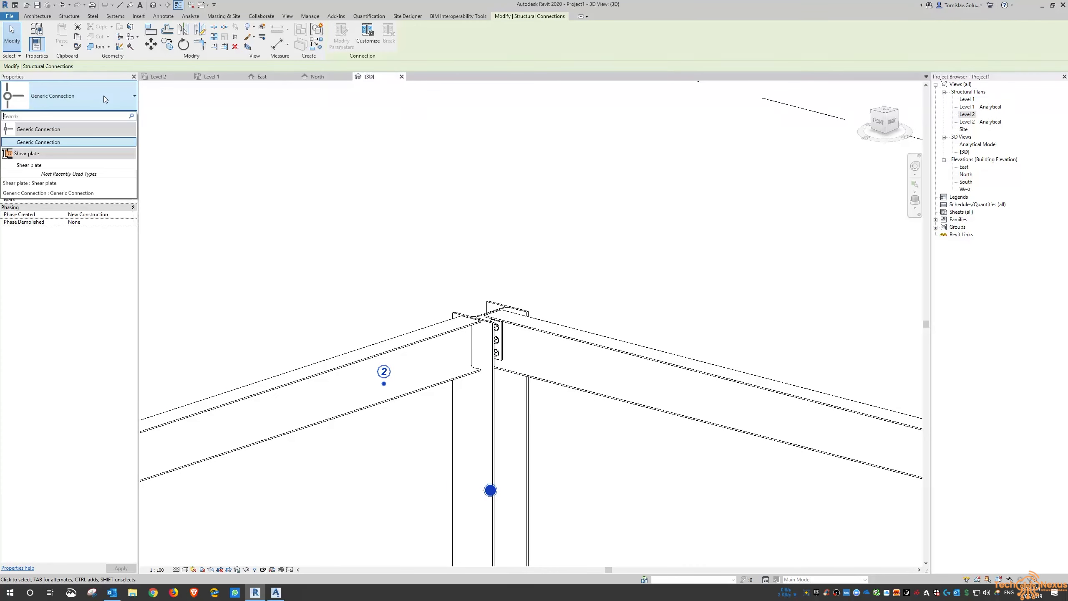
pyautogui.click(52, 162)
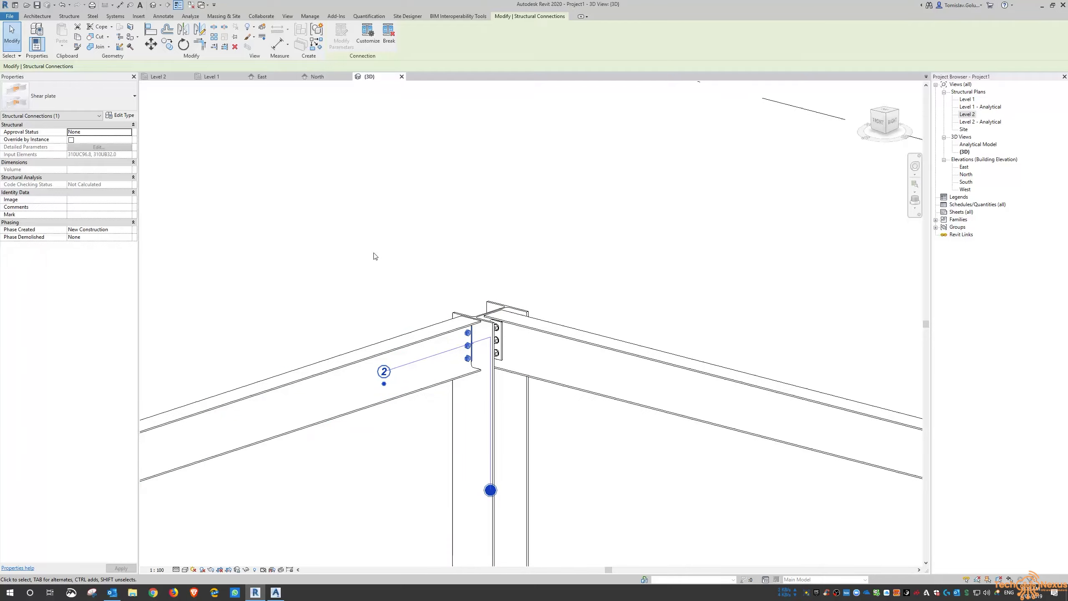
pyautogui.click(402, 264)
# Review the whole frame and inspect both shear plate joints at the corner column.
pyautogui.scroll(-5, 403, 262)
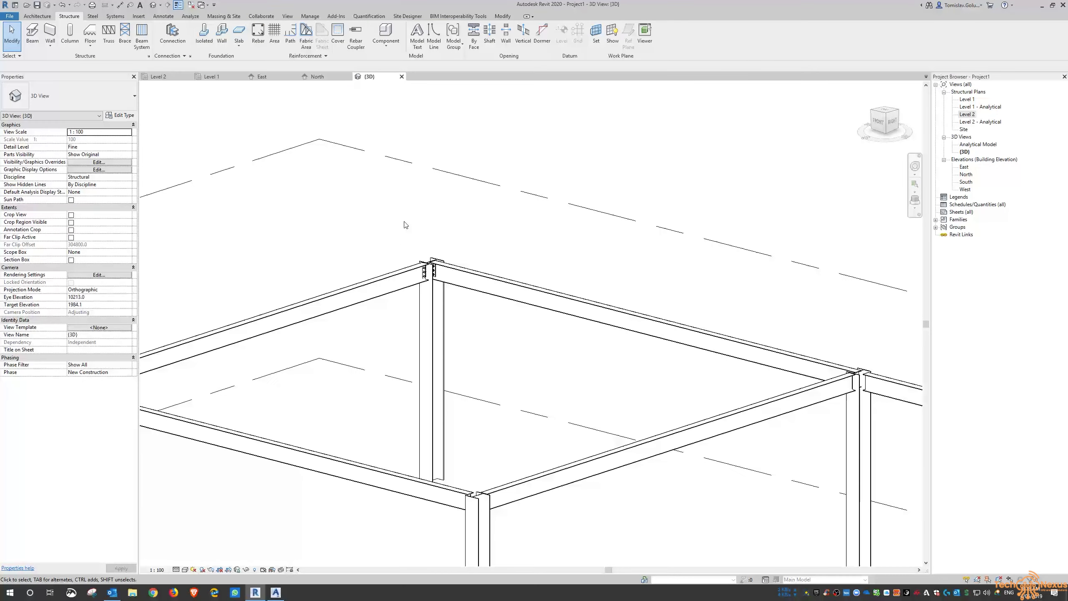
pyautogui.scroll(-6, 496, 319)
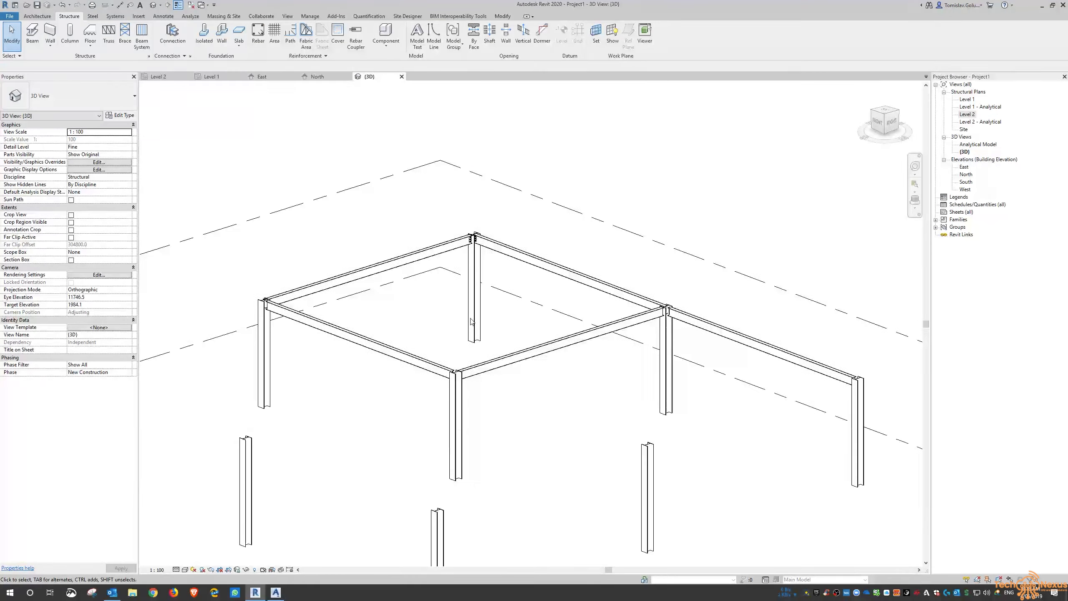
pyautogui.moveTo(536, 348); pyautogui.dragTo(519, 321, button='middle')
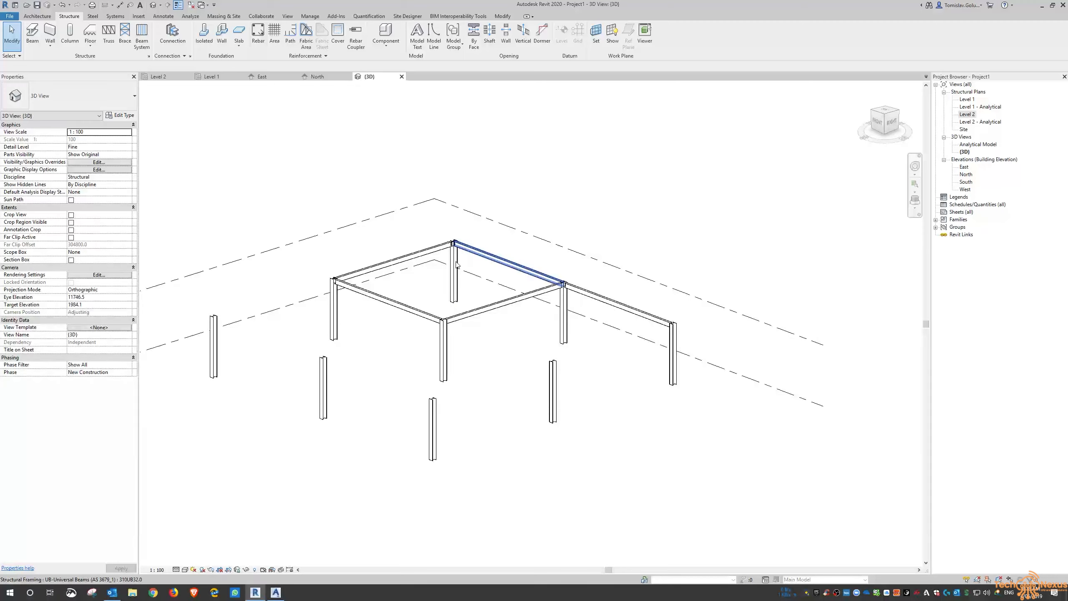
pyautogui.scroll(8, 454, 246)
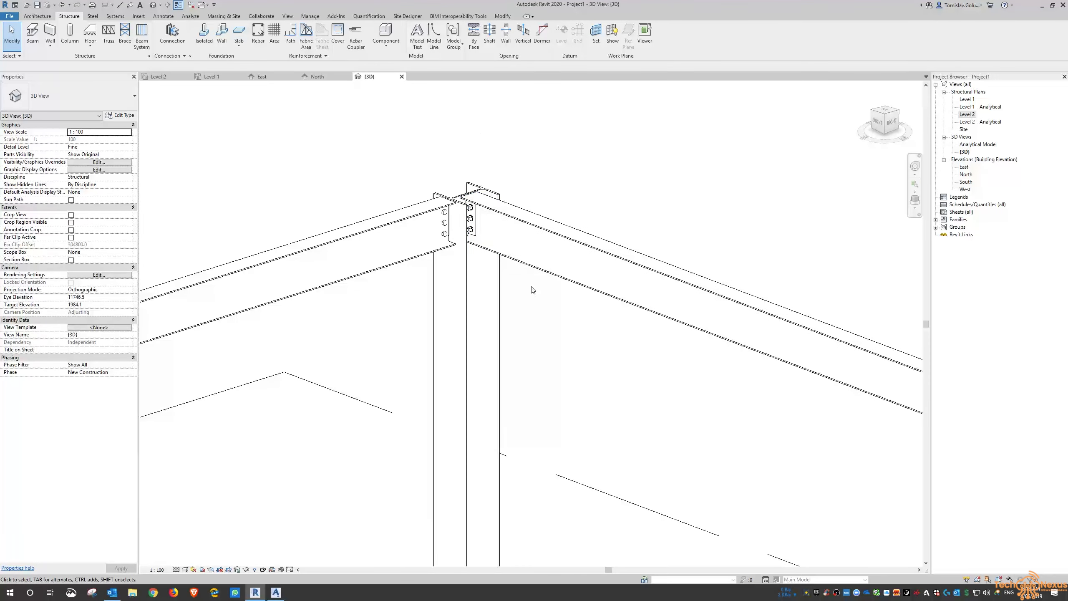
# Switch to Advance Steel to check the Revit2AS.dwg drawing, and return to the Revit model.
pyautogui.click(275, 592)
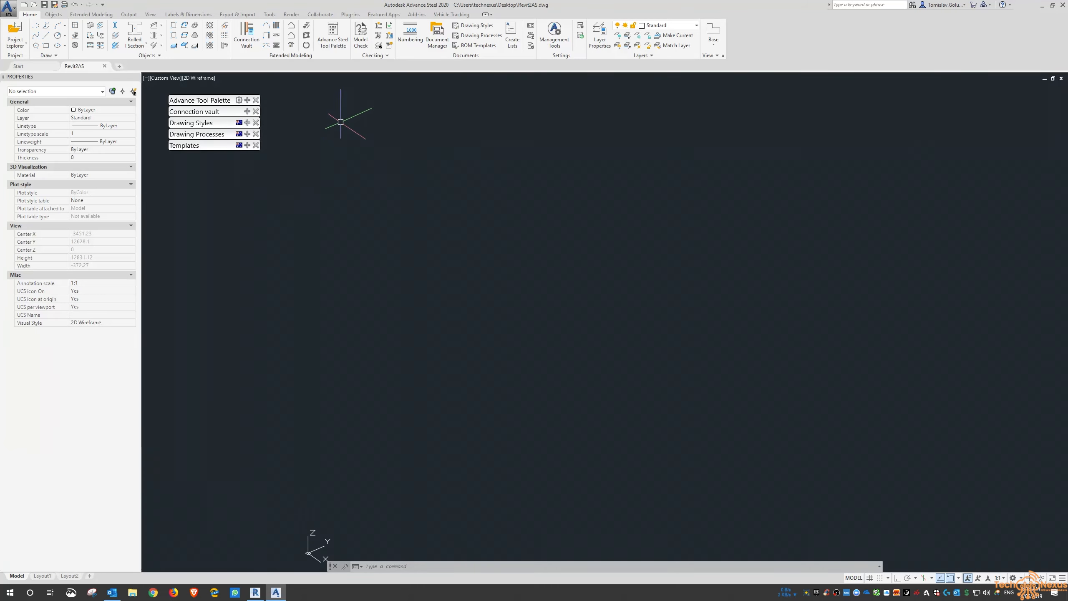
pyautogui.click(255, 592)
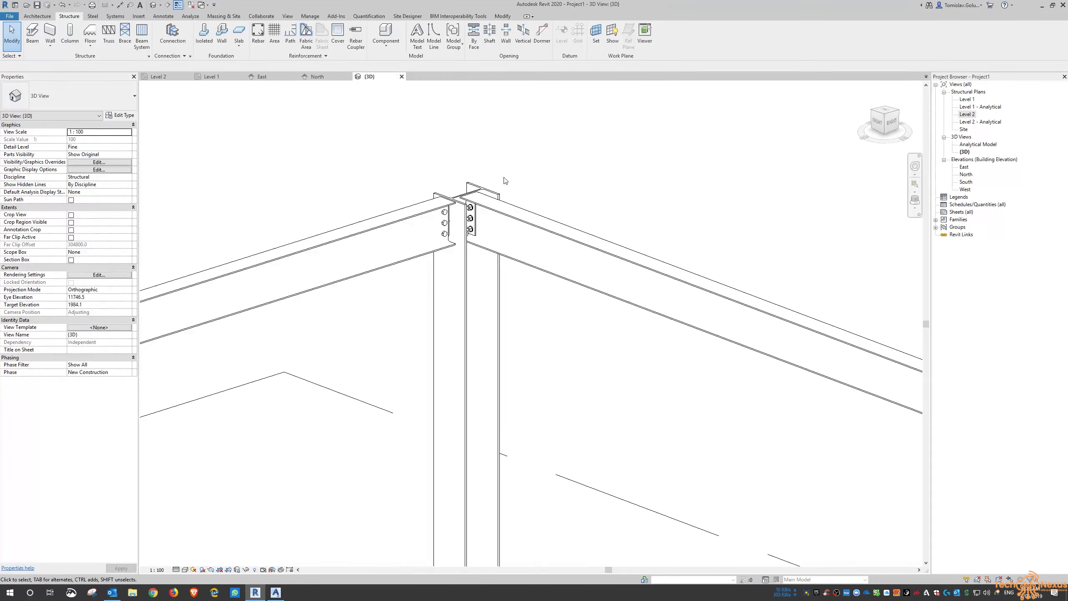
pyautogui.moveTo(498, 153); pyautogui.dragTo(491, 185, button='middle')
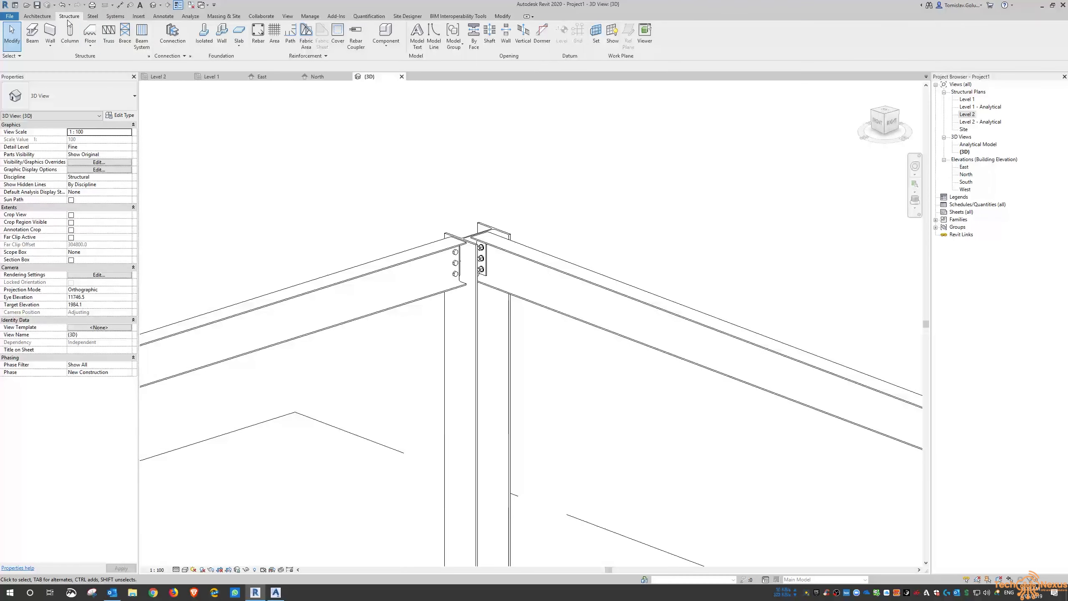
# Save the Revit project to the Desktop as YT_RevitStr_2020.rvt.
pyautogui.hotkey('ctrl', 's')
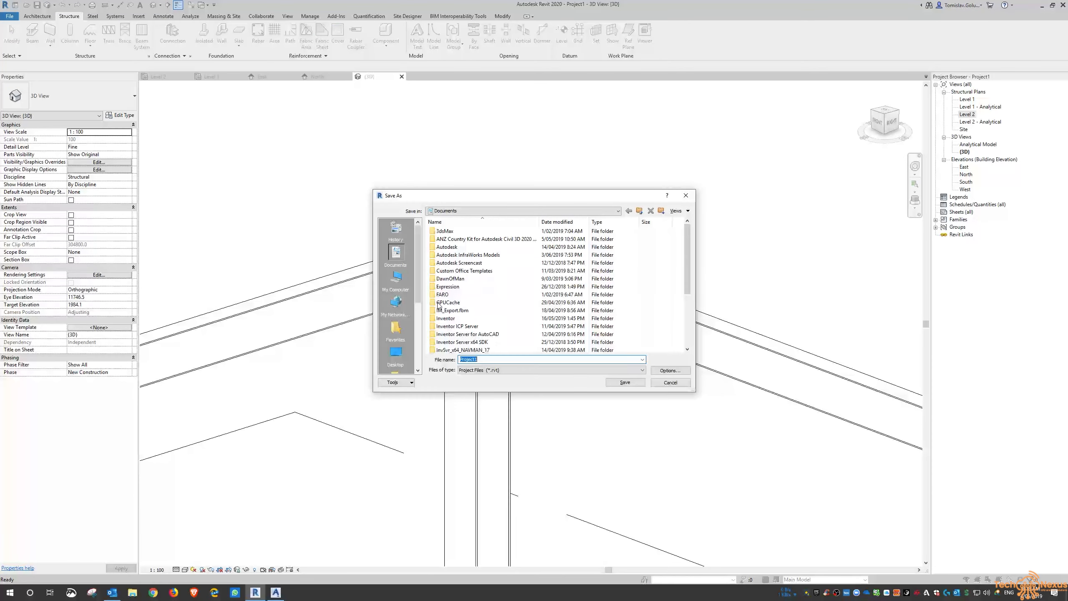
pyautogui.click(395, 354)
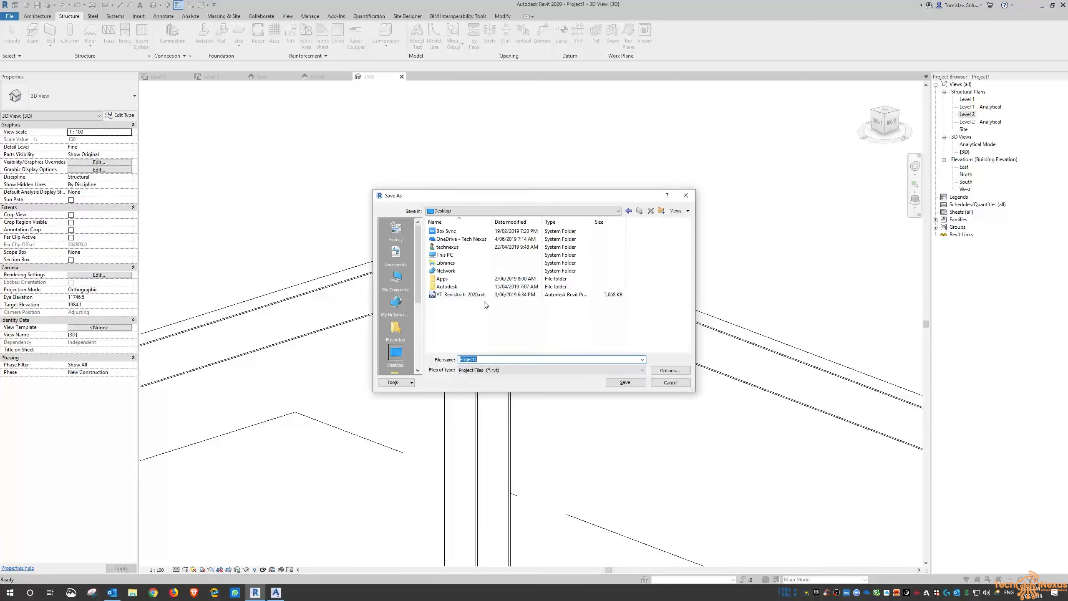
pyautogui.click(461, 294)
pyautogui.click(479, 359)
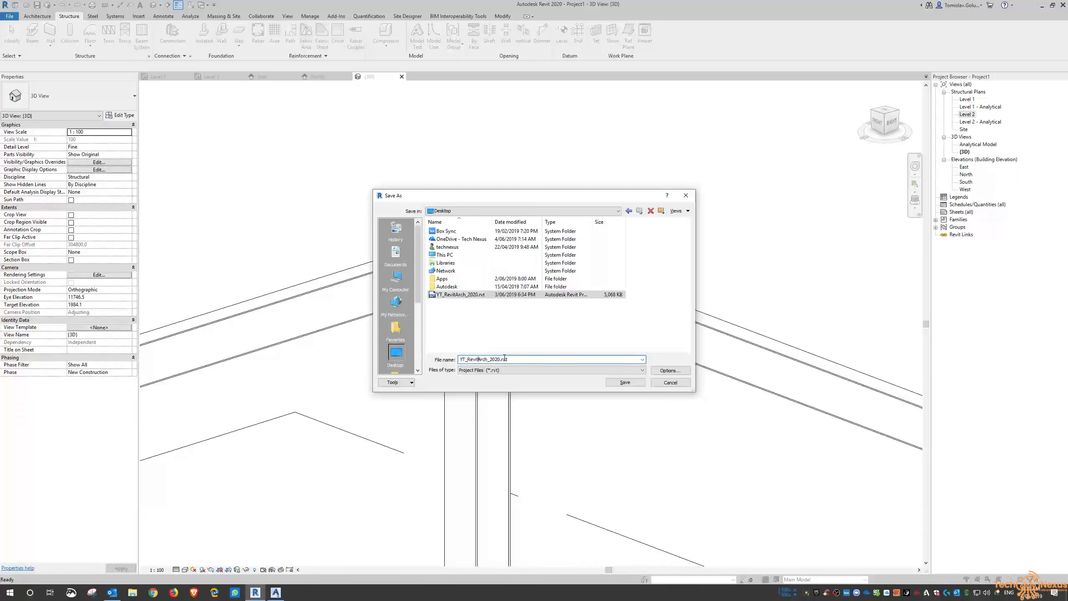
pyautogui.press('Delete')
pyautogui.press('Delete')
pyautogui.press('Delete')
pyautogui.press('Delete')
pyautogui.write('Str')
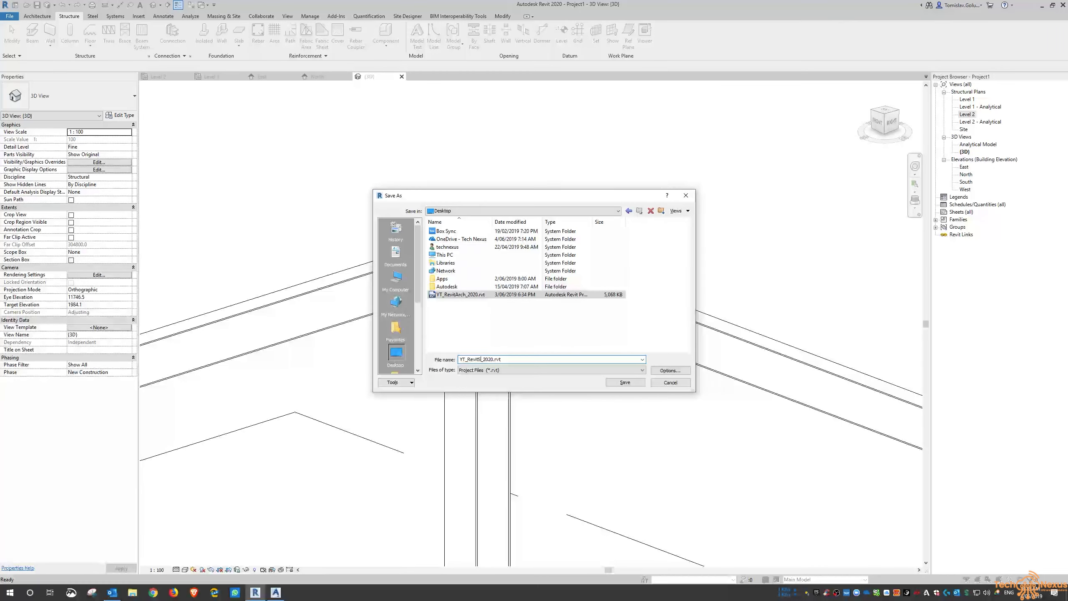
pyautogui.click(622, 382)
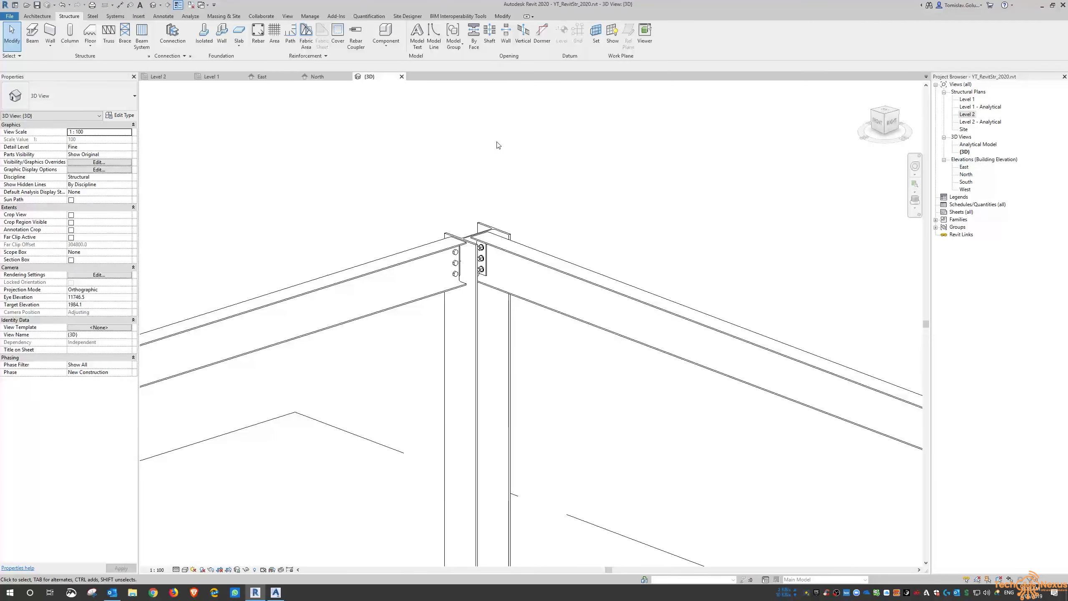
# Open the Advance Steel Extension settings and accept them to generate the index file for the RVT 2020 libraries path.
pyautogui.click(336, 16)
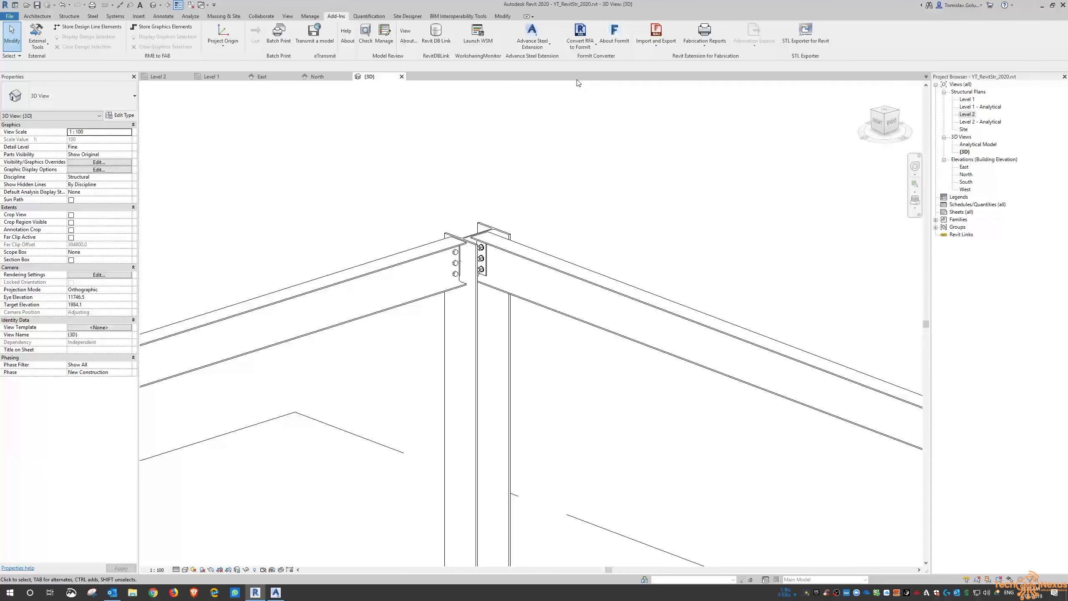
pyautogui.click(547, 49)
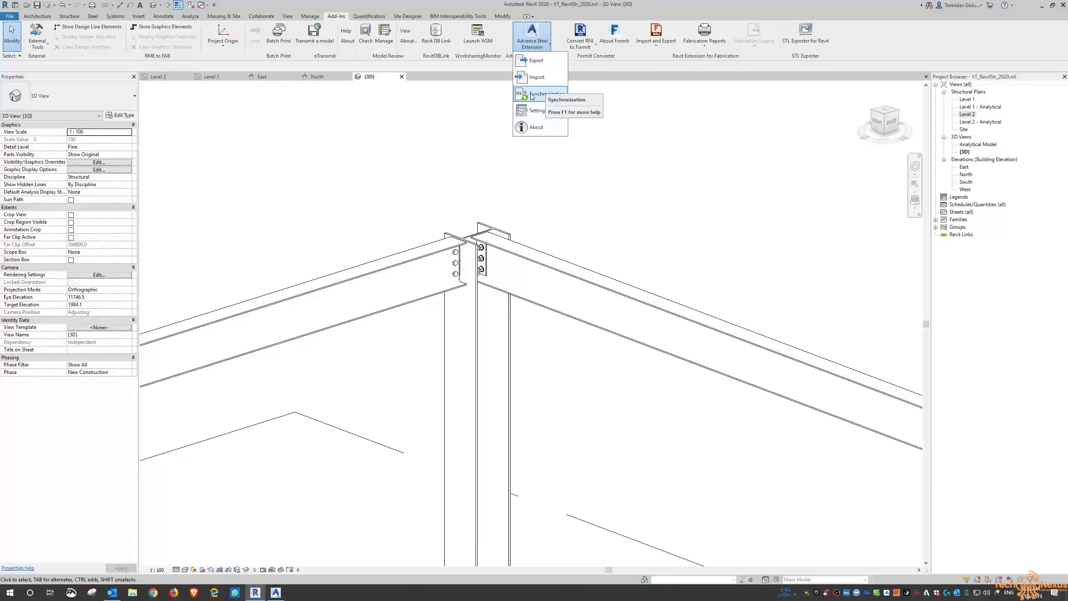
pyautogui.click(526, 112)
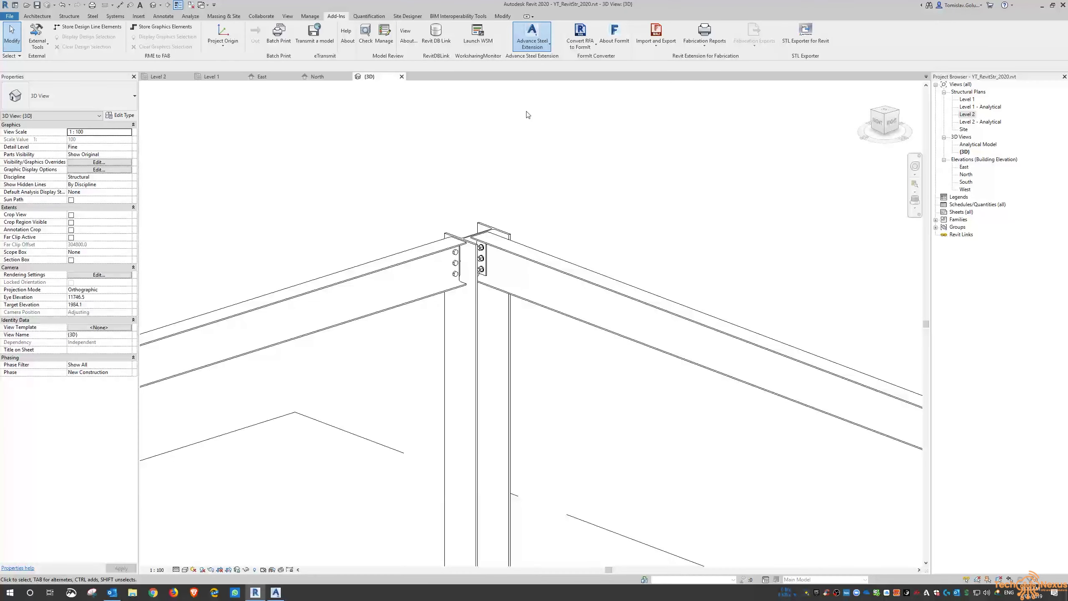
pyautogui.moveTo(296, 153); pyautogui.dragTo(411, 148)
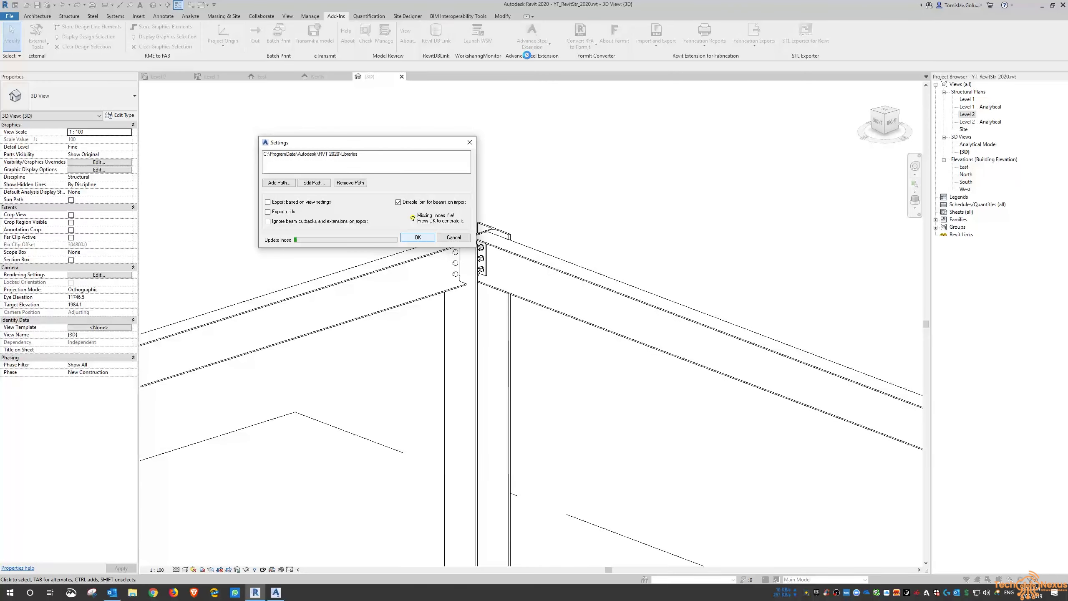
# Switch to Advance Steel and check its Revit exchange tools and the file type offered by Advance Export, without exporting.
pyautogui.click(276, 592)
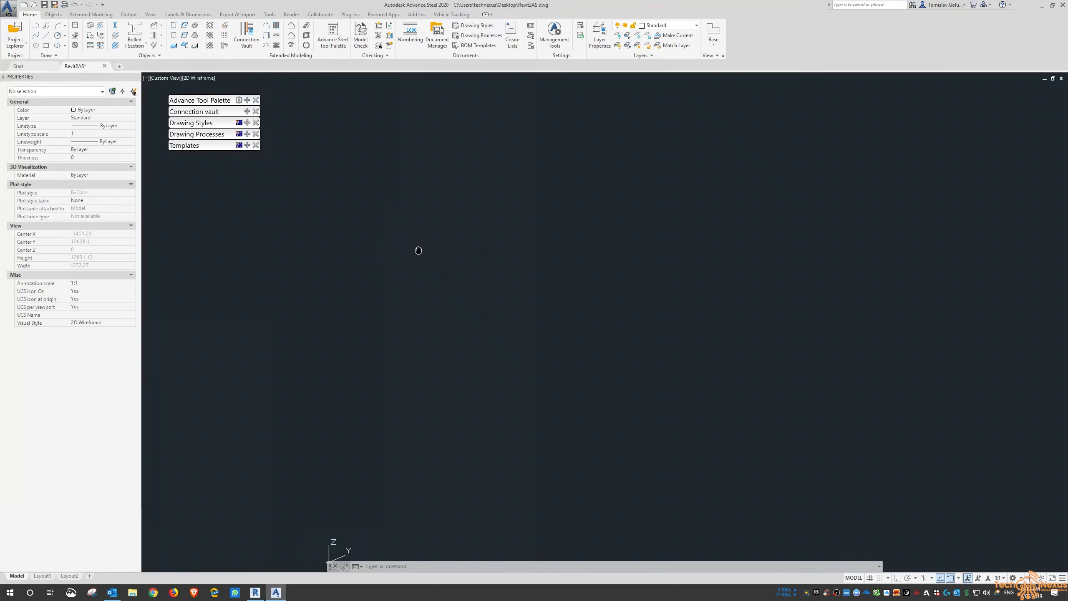
pyautogui.click(237, 15)
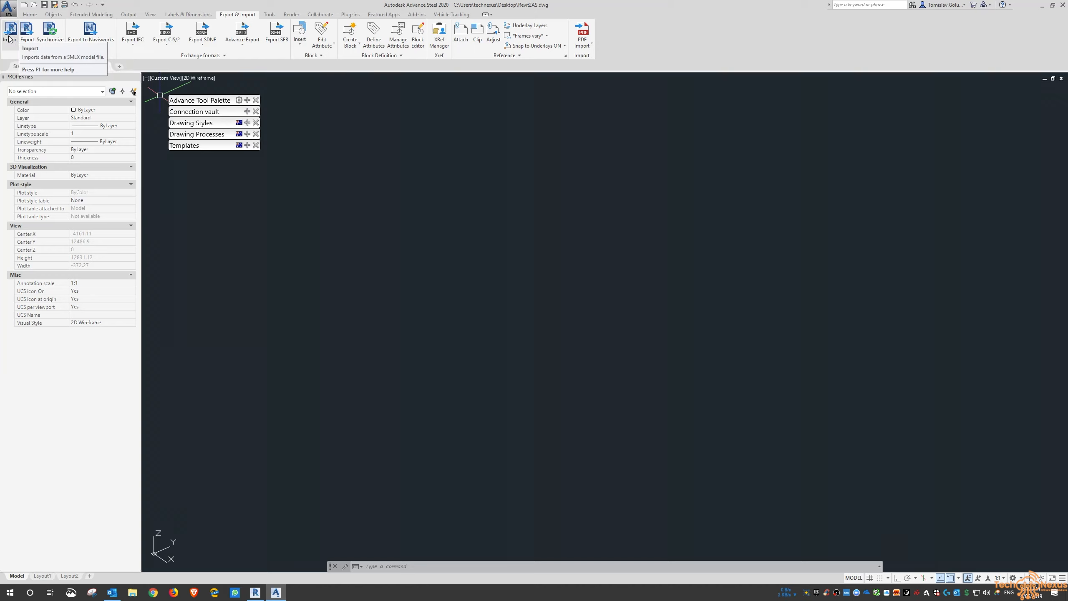
pyautogui.click(251, 47)
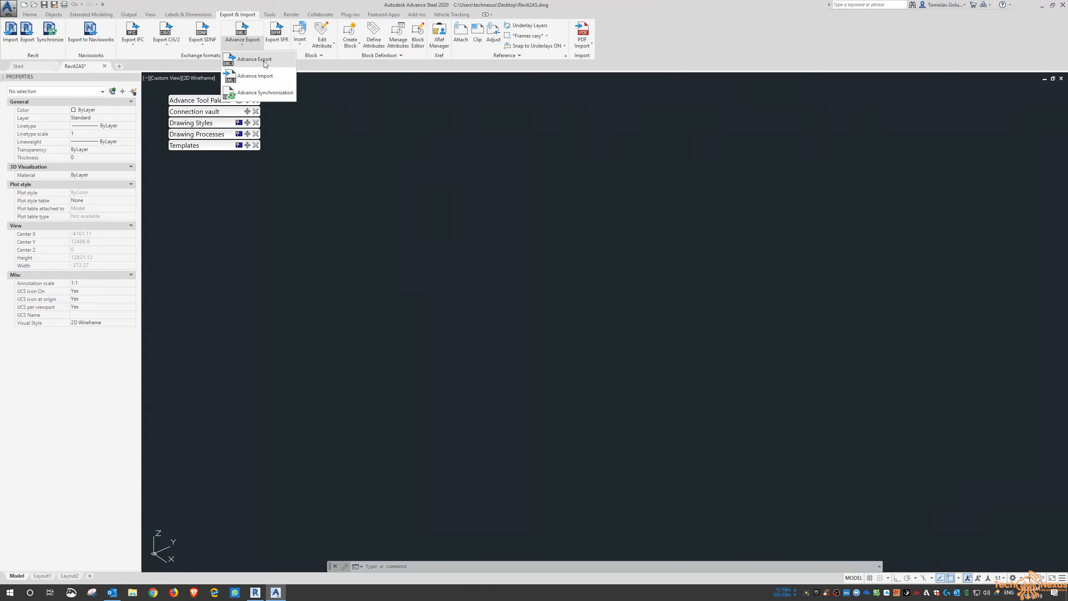
pyautogui.click(261, 65)
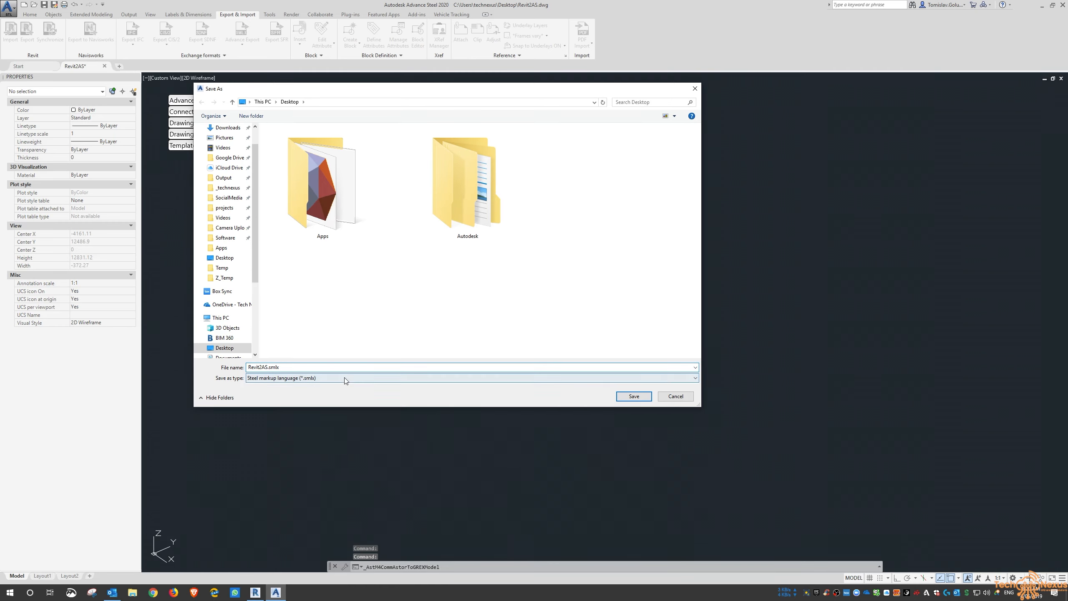
pyautogui.click(300, 378)
pyautogui.click(300, 386)
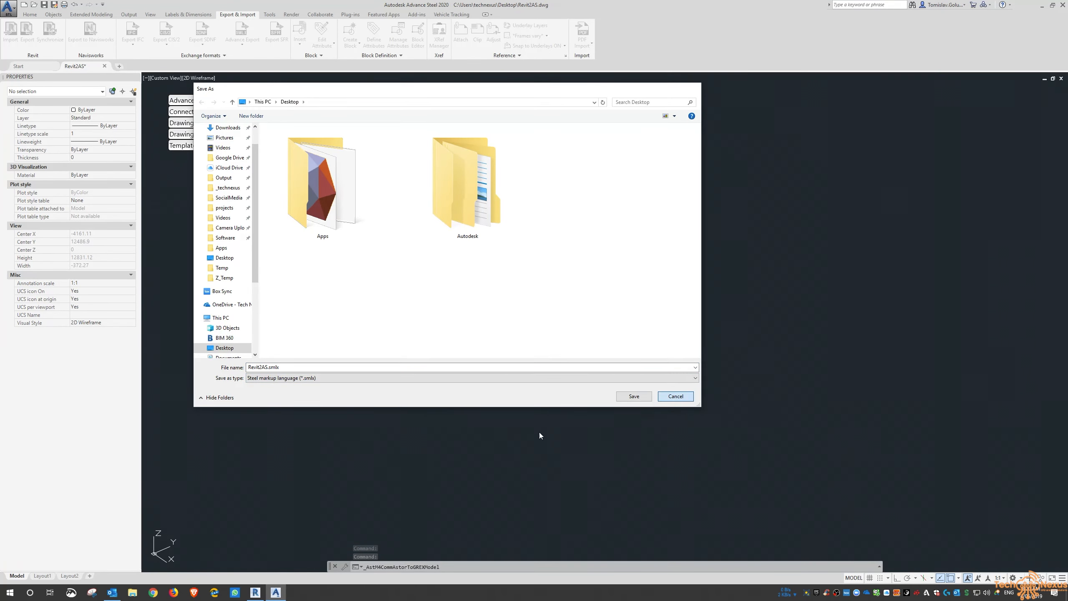
pyautogui.press('Return')
# Switch to Revit and export the model with the Advance Steel Extension as an Advance export, Australia library, to YT_RevitStr_2020.smlx on the Desktop.
pyautogui.click(255, 593)
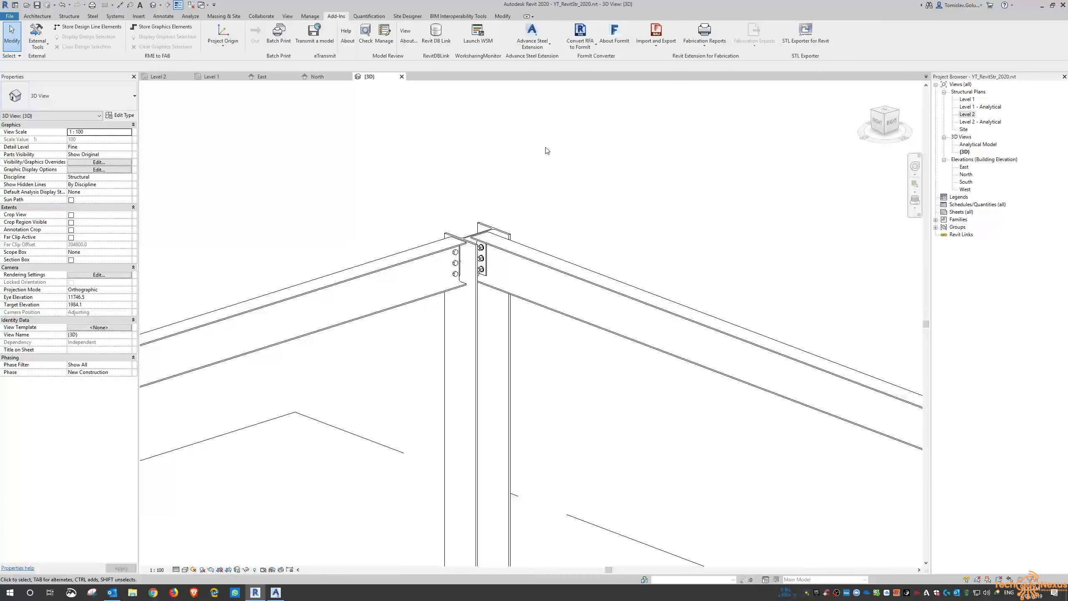
pyautogui.scroll(-6, 531, 195)
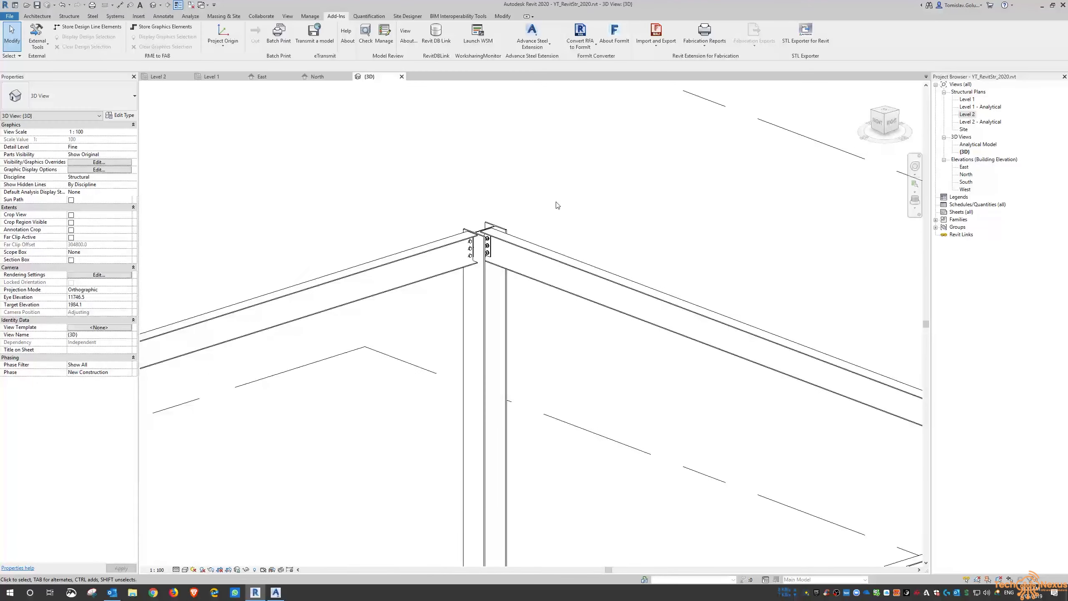
pyautogui.scroll(-2, 468, 148)
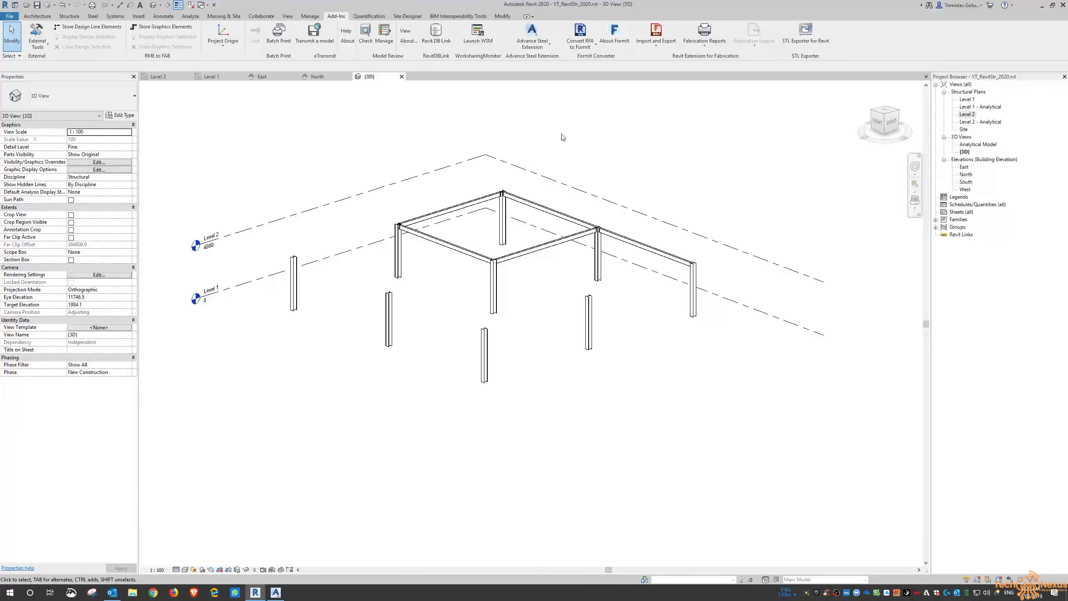
pyautogui.click(540, 49)
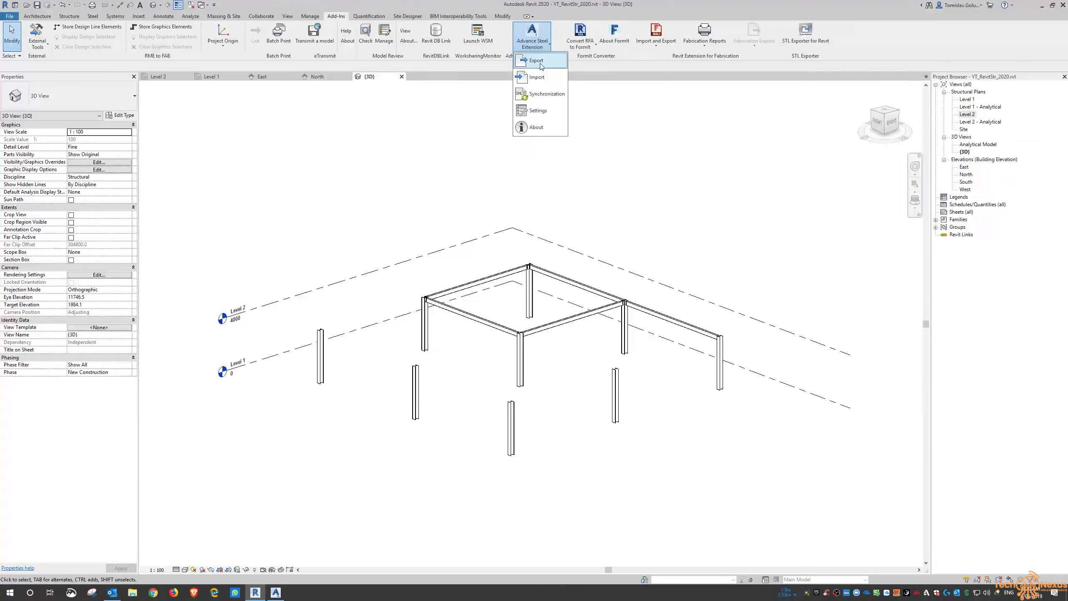
pyautogui.click(536, 60)
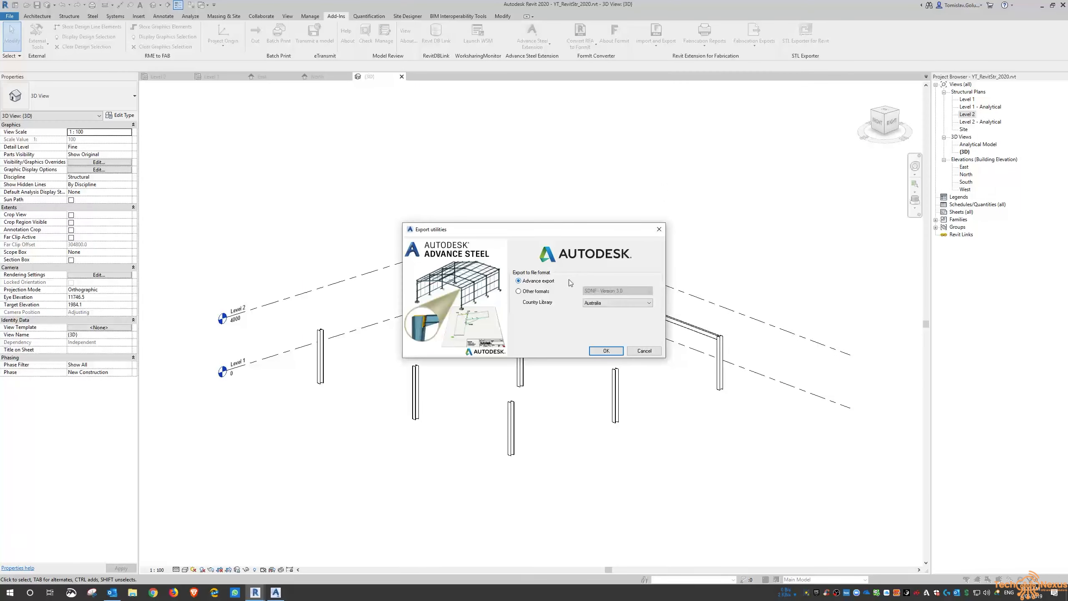
pyautogui.click(605, 350)
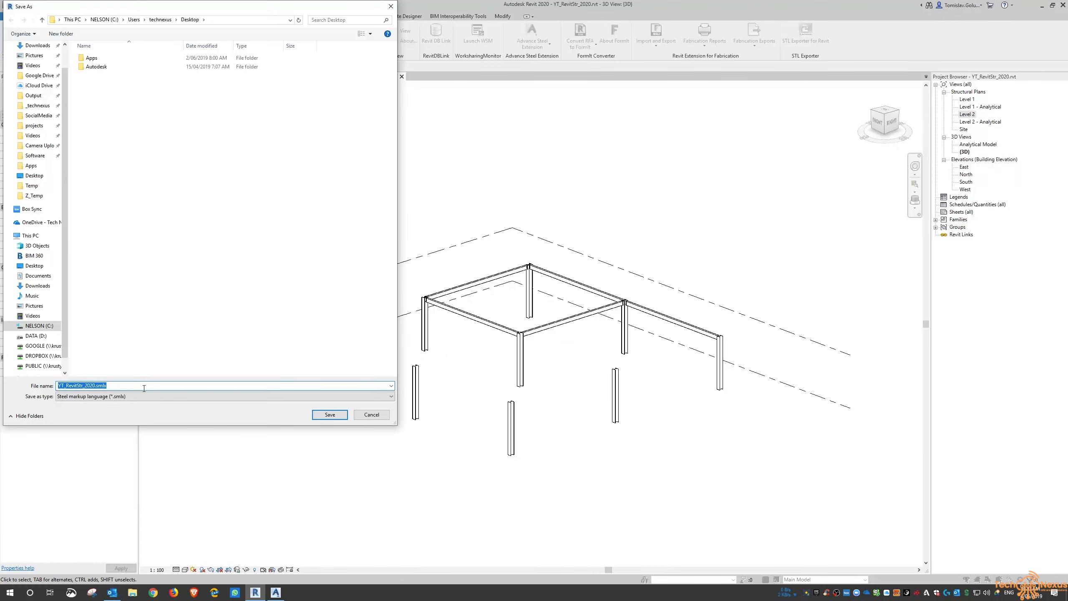
pyautogui.click(330, 415)
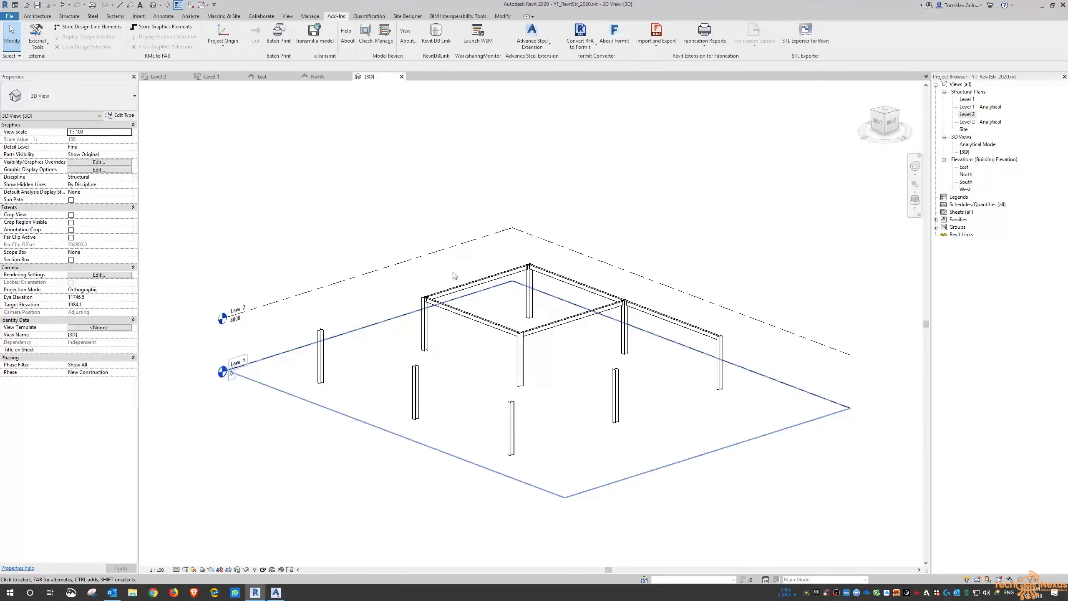
# Switch to Advance Steel and import YT_RevitStr_2020.smlx from the Desktop with the Revit import.
pyautogui.click(275, 592)
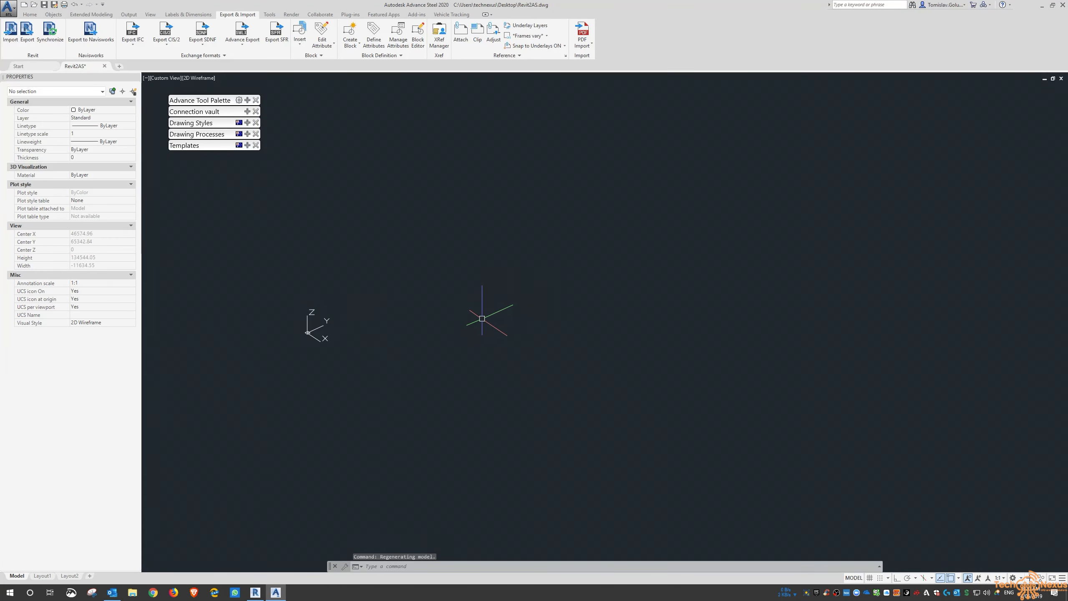
pyautogui.scroll(-5, 482, 318)
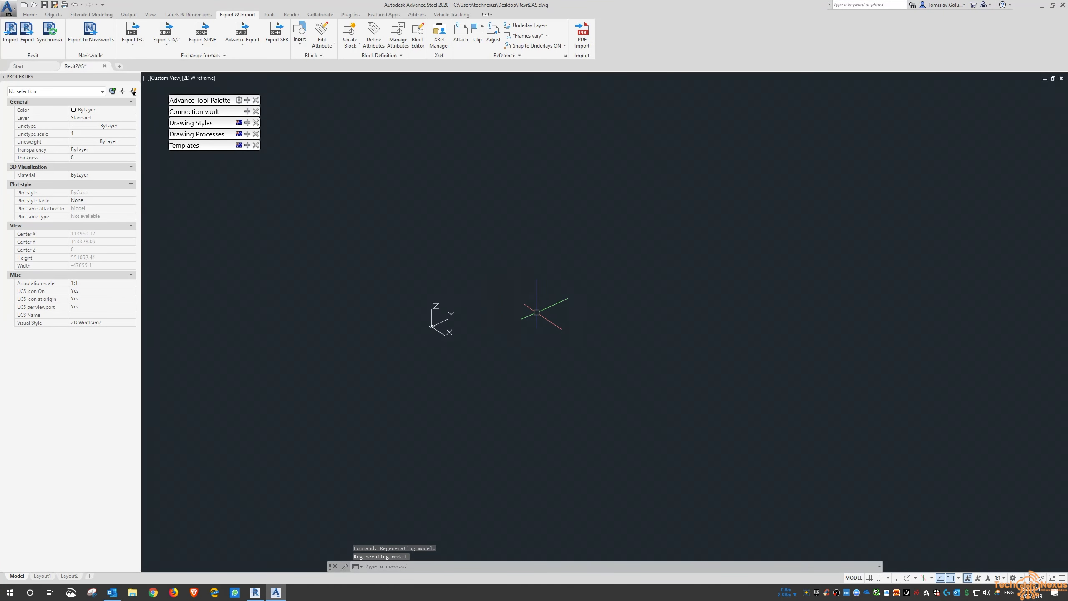
pyautogui.click(11, 47)
pyautogui.click(621, 186)
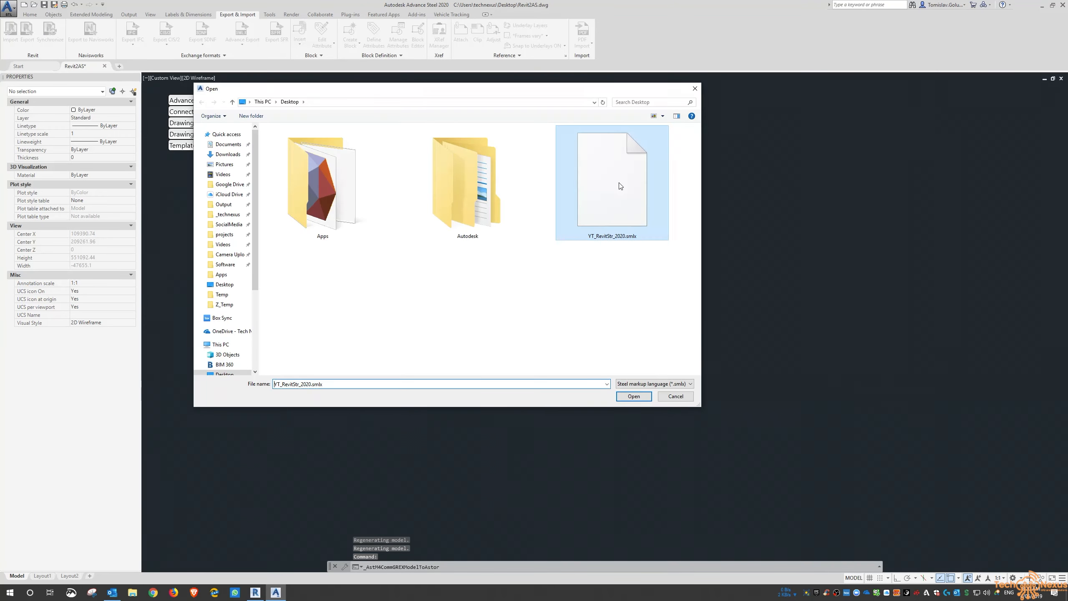
pyautogui.click(619, 397)
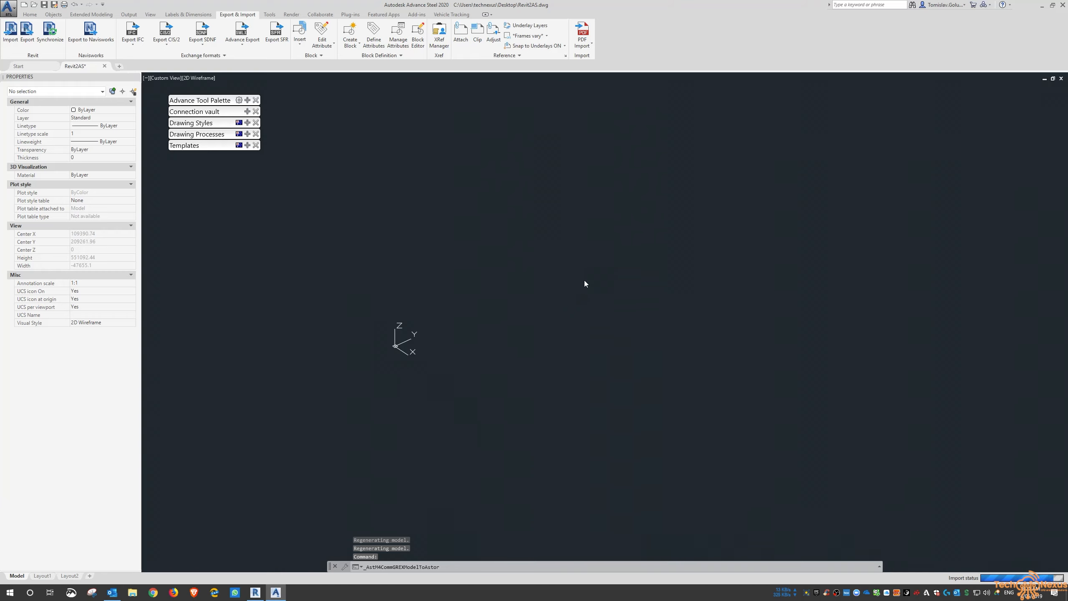
# Examine the whole imported frame and the bolted fin plates at the rear corner column, and save the drawing.
pyautogui.write('z')
pyautogui.press('Return')
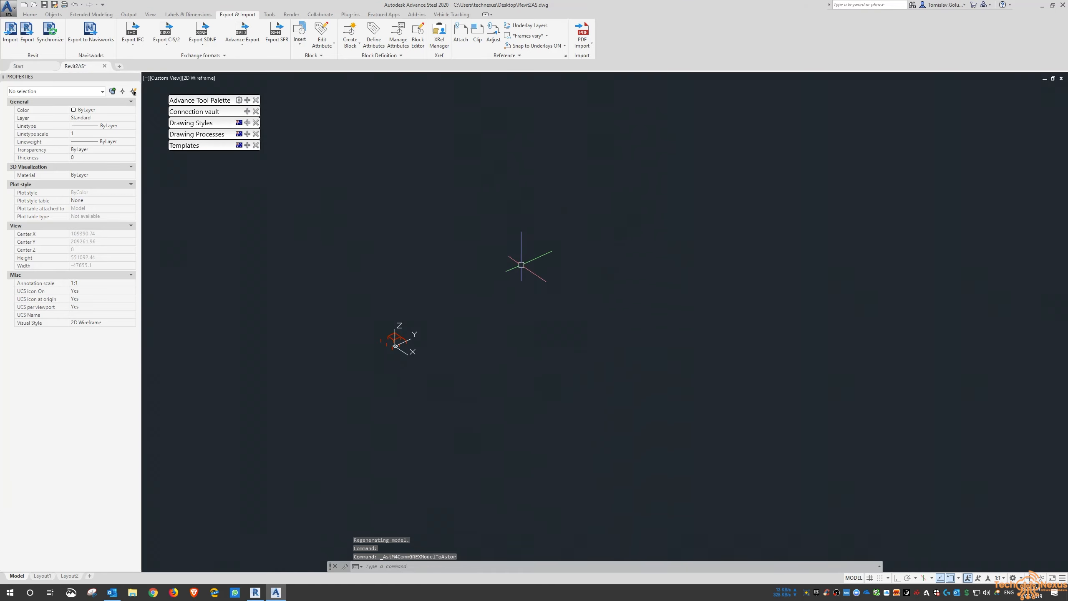
pyautogui.write('e')
pyautogui.press('Return')
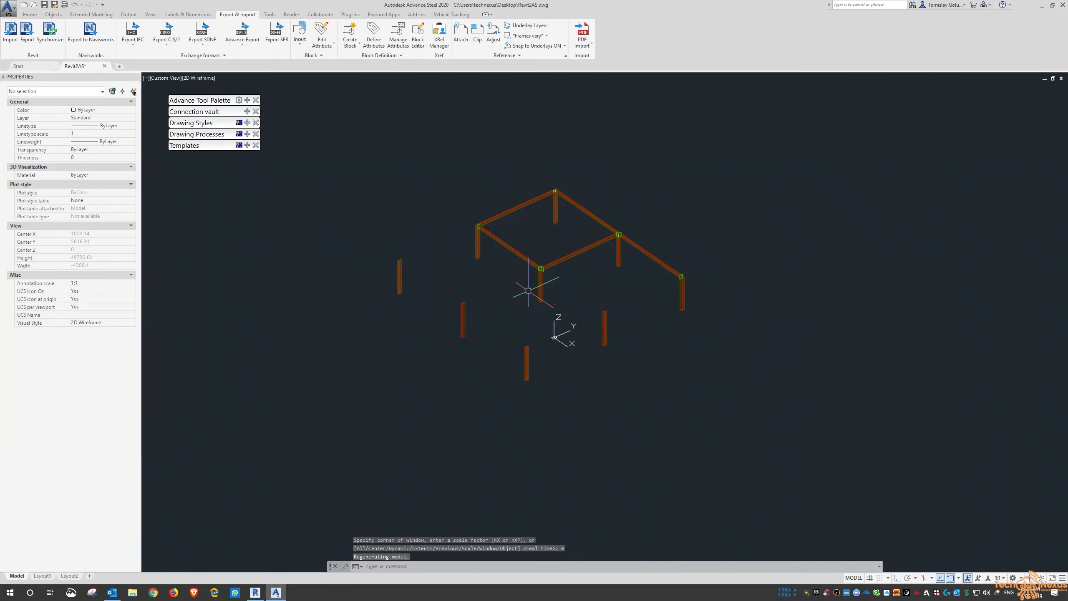
pyautogui.moveTo(585, 221); pyautogui.dragTo(586, 276, button='middle')
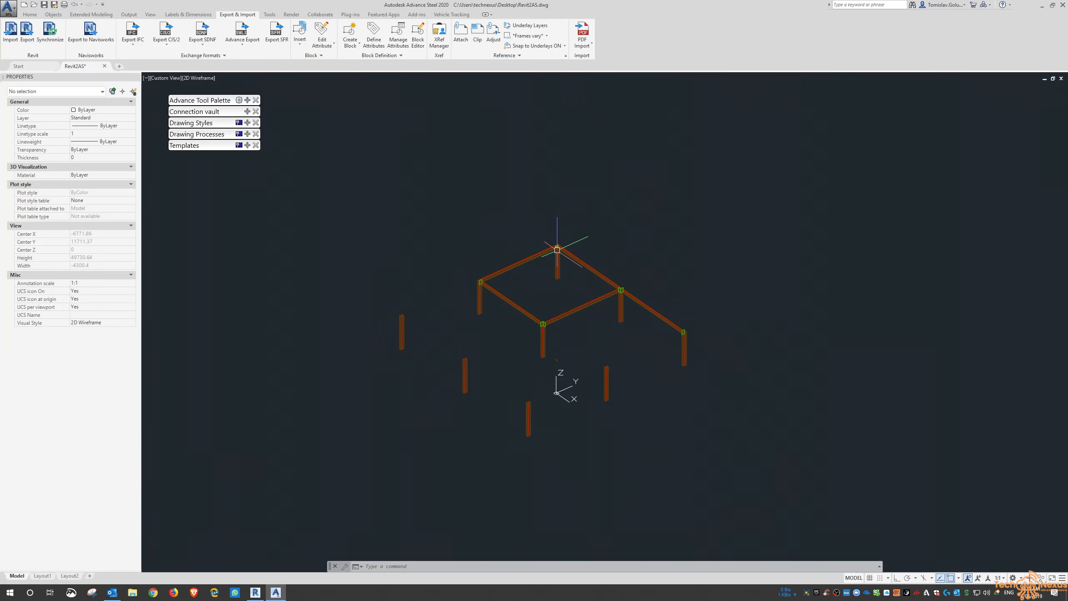
pyautogui.scroll(15, 557, 250)
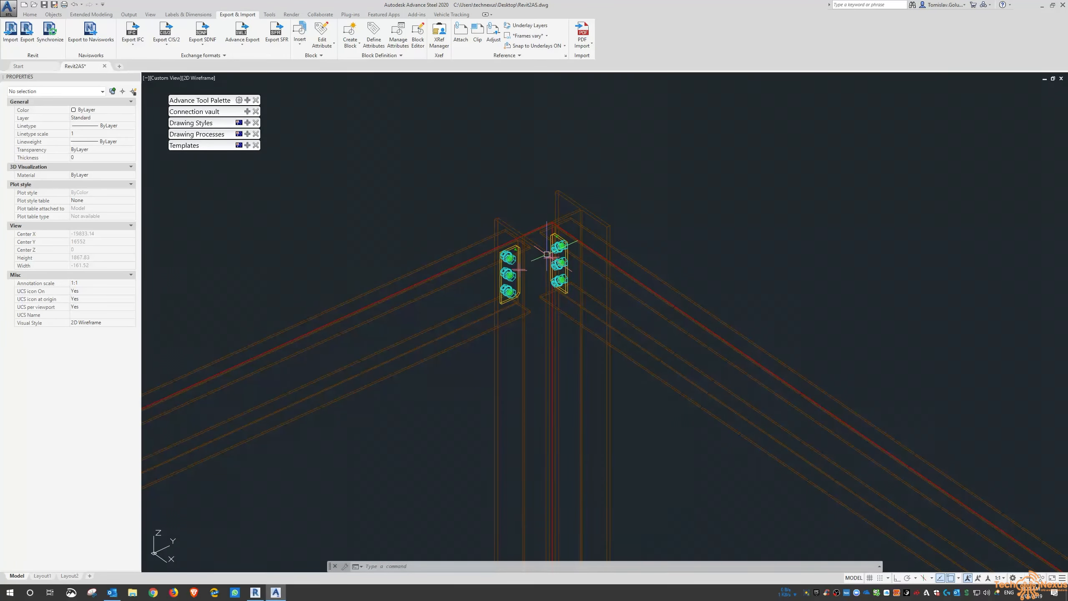
pyautogui.scroll(-8, 546, 254)
pyautogui.keyDown('shift'); pyautogui.moveTo(546, 254); pyautogui.dragTo(566, 243, button='middle'); pyautogui.keyUp('shift')
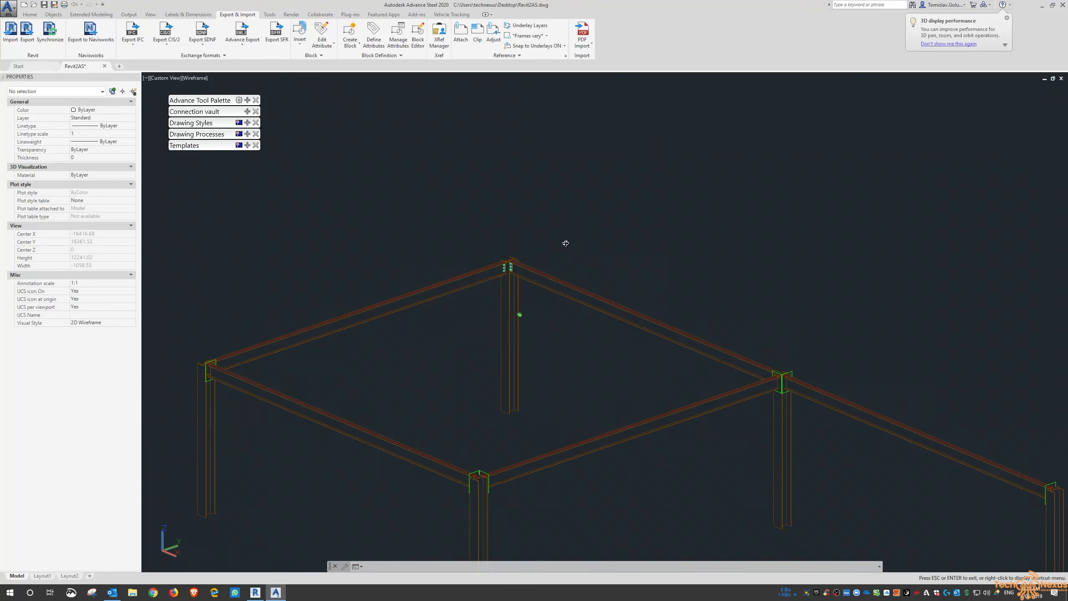
pyautogui.press('Escape')
pyautogui.scroll(8, 499, 242)
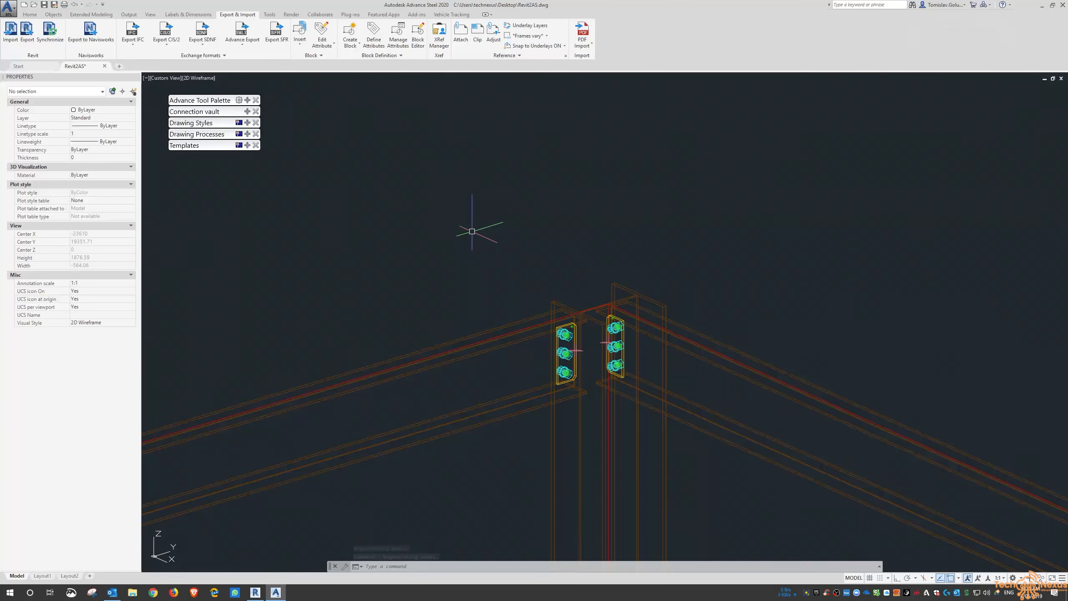
pyautogui.moveTo(488, 248); pyautogui.dragTo(455, 214, button='middle')
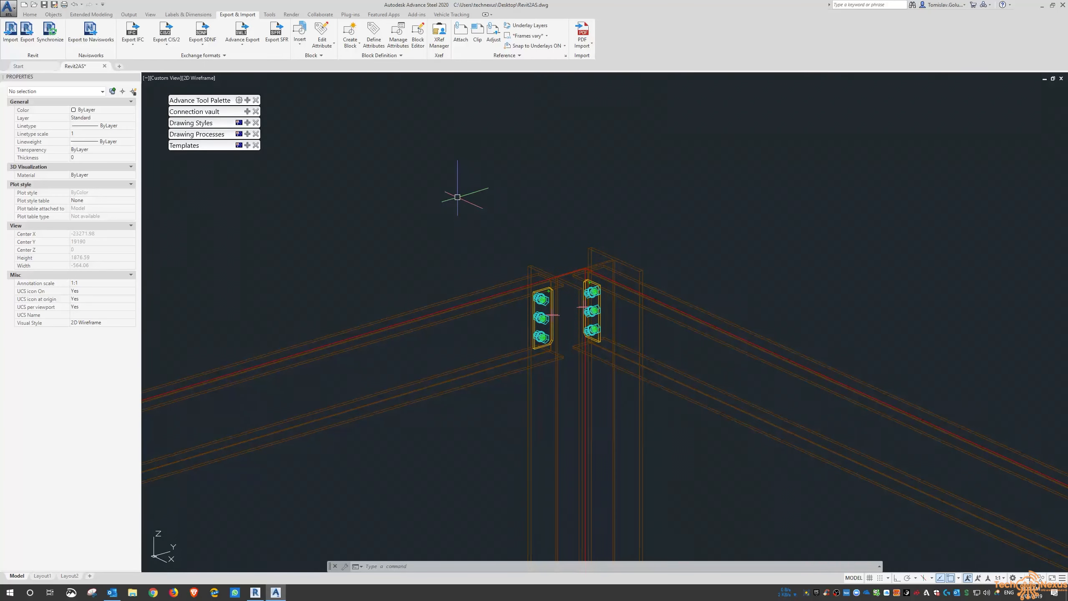
pyautogui.scroll(2, 552, 247)
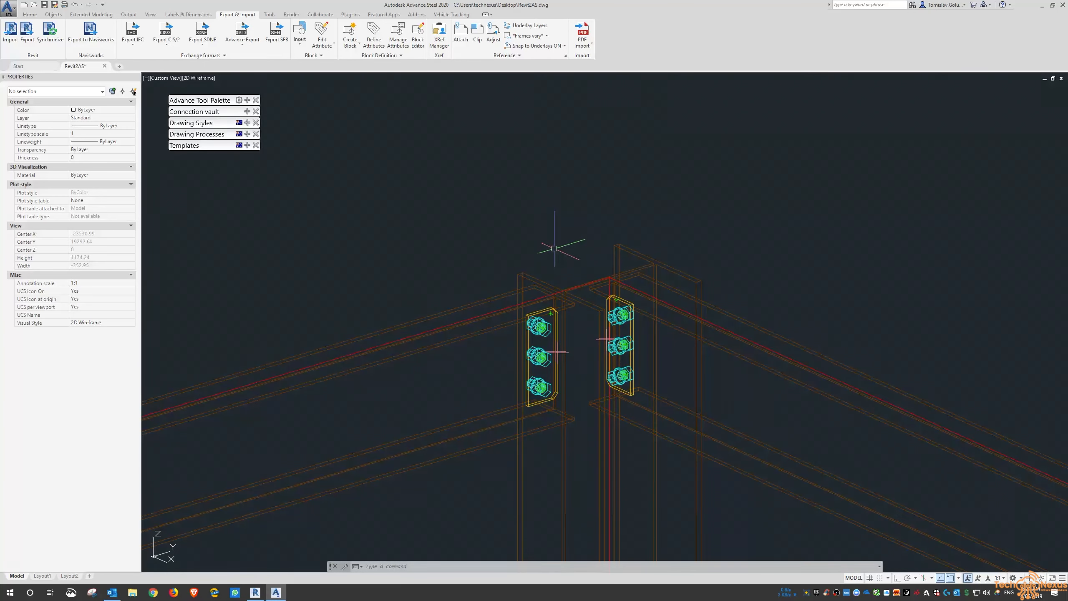
pyautogui.moveTo(554, 248); pyautogui.dragTo(541, 211, button='middle')
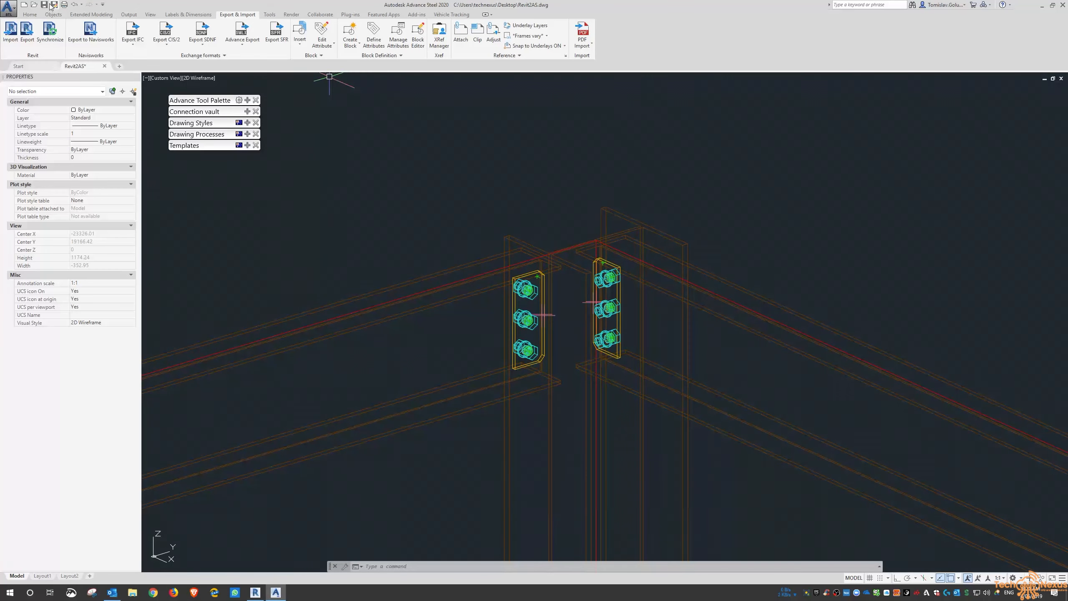
pyautogui.hotkey('ctrl', 's')
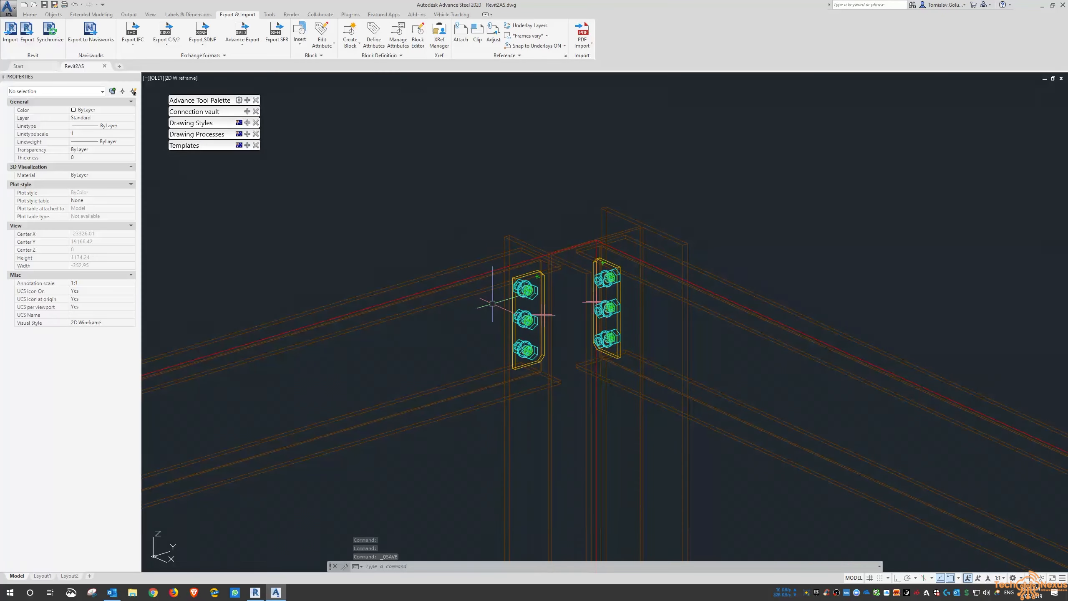
# Set the number of horizontal bolts to 3 in the rear corner's left fin plate connection, and save the drawing.
pyautogui.click(512, 301)
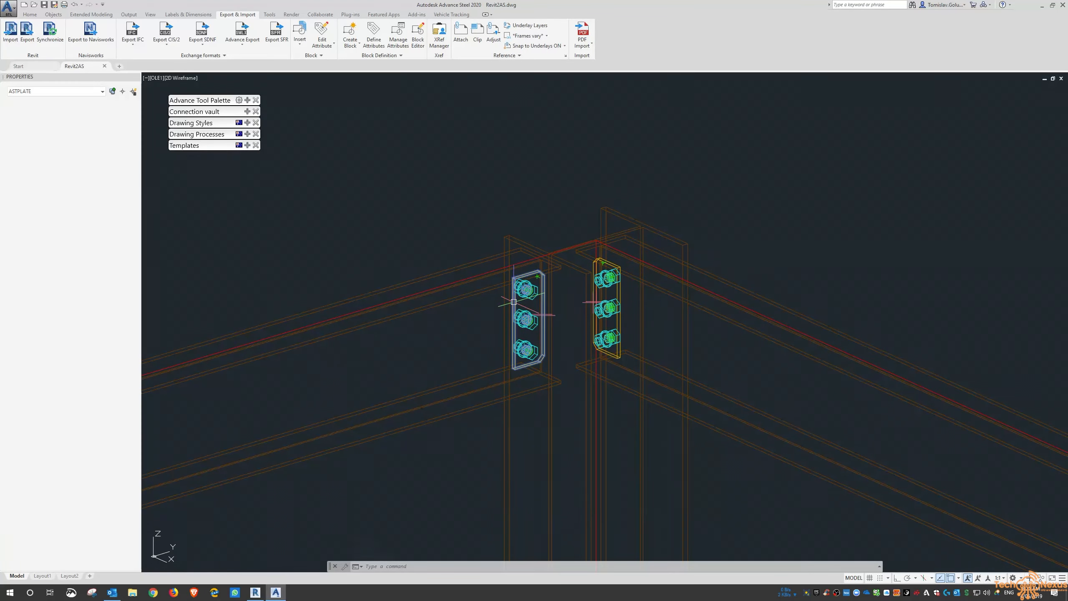
pyautogui.rightClick(513, 302)
pyautogui.click(546, 430)
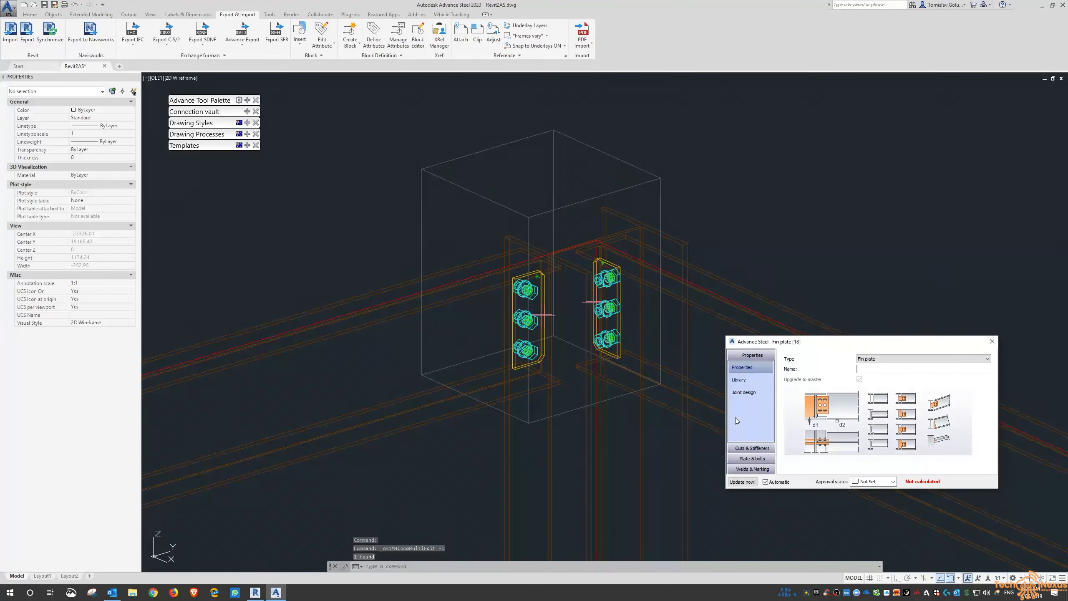
pyautogui.click(752, 459)
pyautogui.click(757, 426)
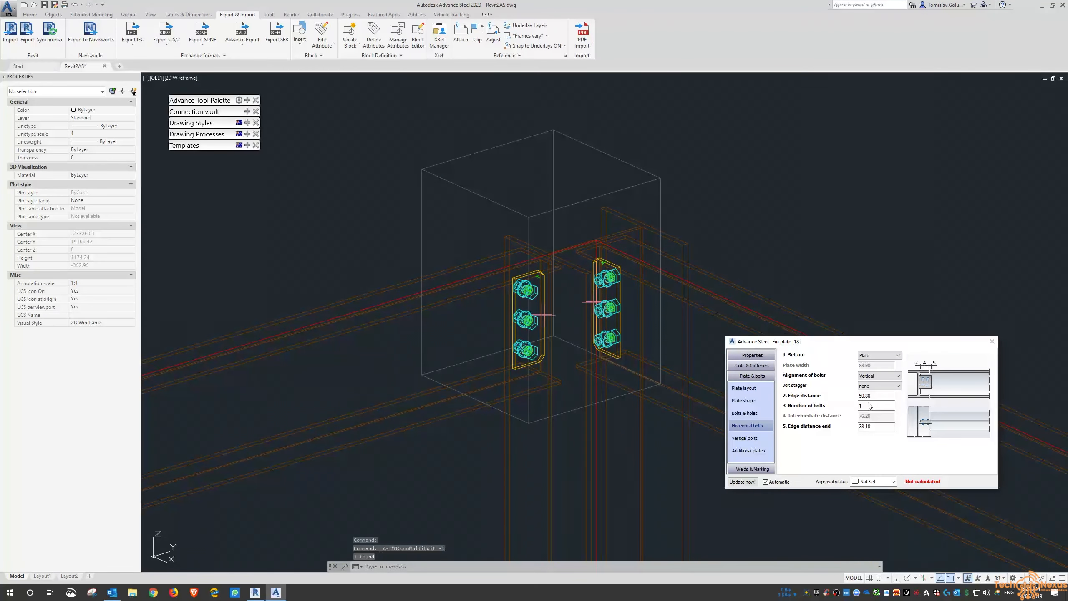
pyautogui.write('3')
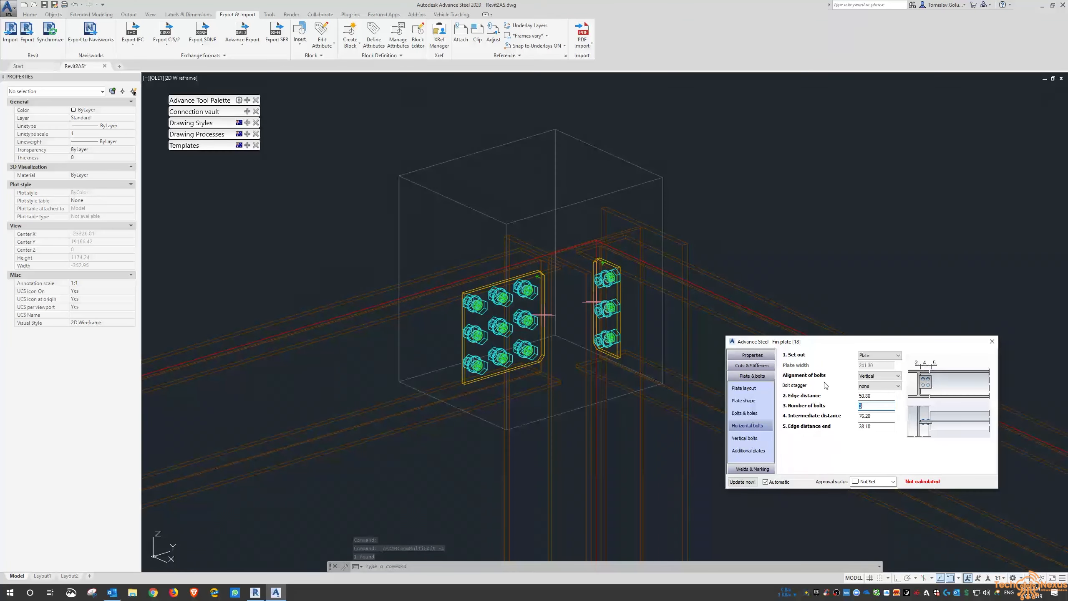
pyautogui.click(992, 342)
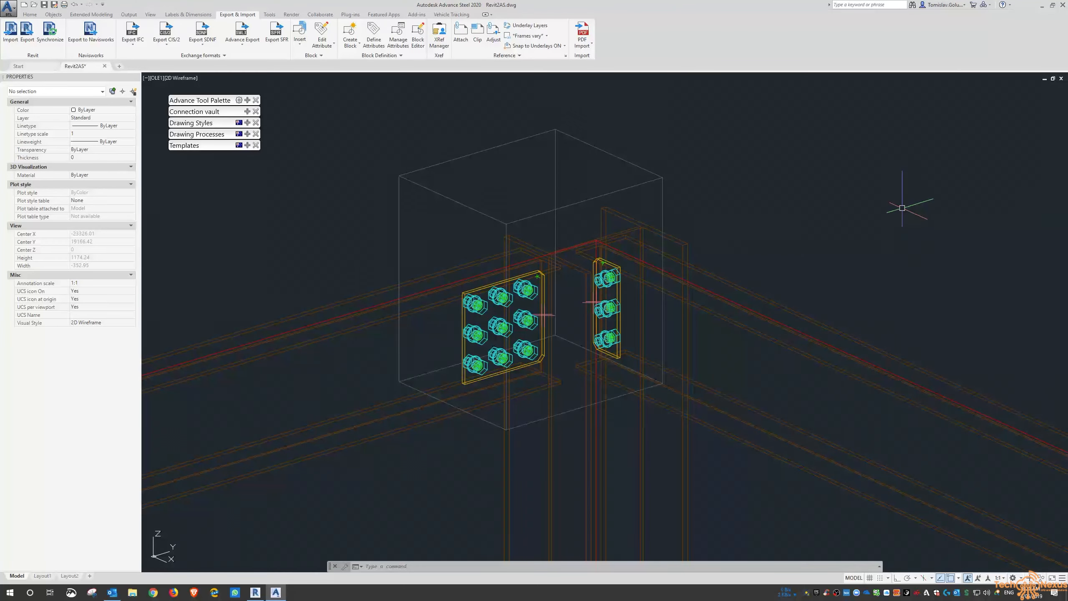
pyautogui.scroll(-3, 904, 205)
pyautogui.moveTo(911, 208); pyautogui.dragTo(822, 210, button='middle')
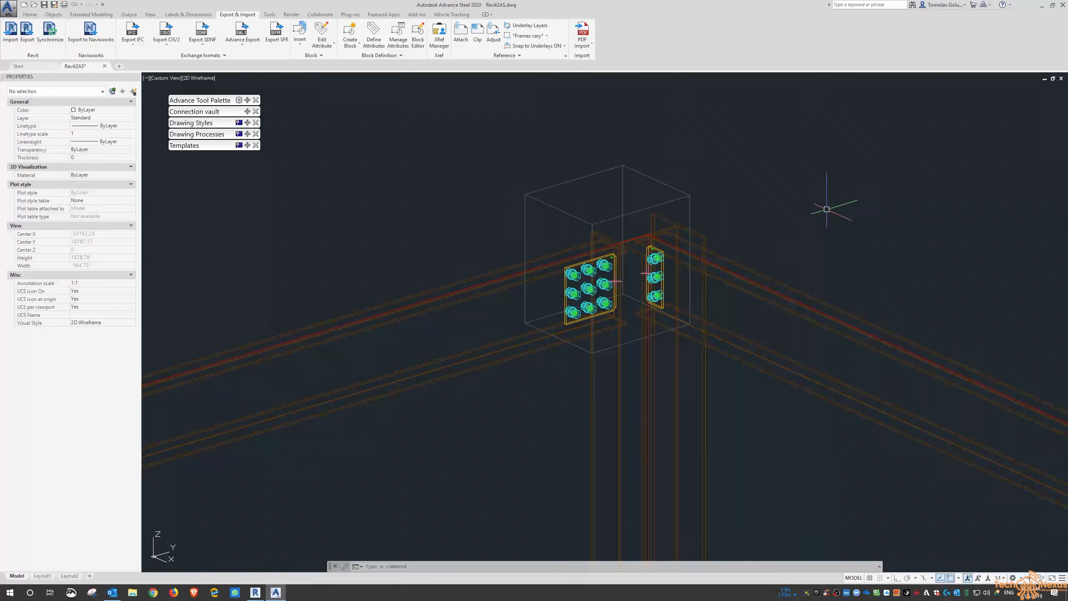
pyautogui.click(44, 4)
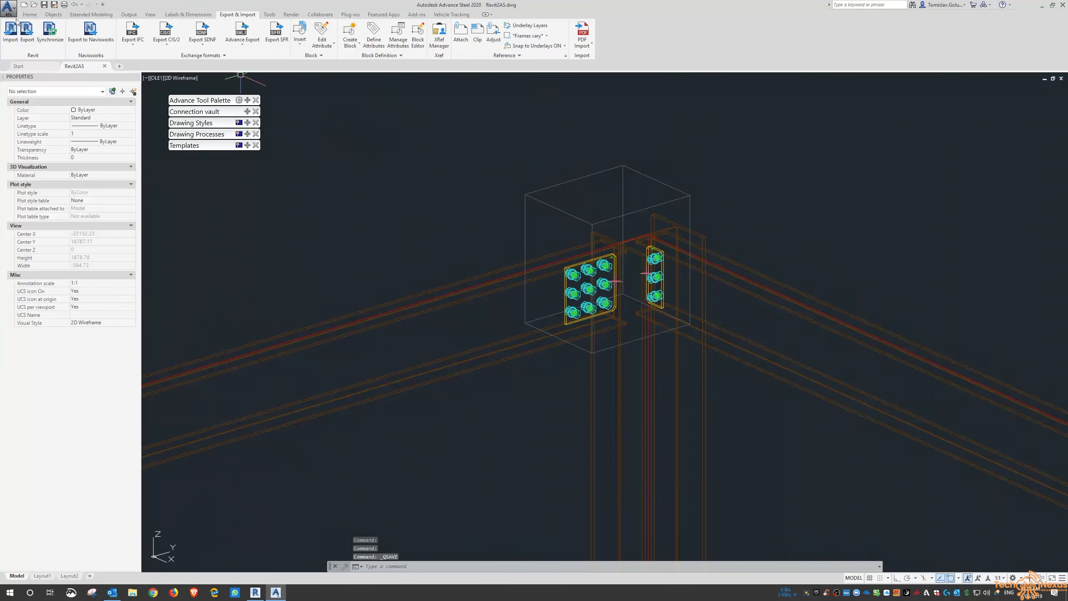
# Number the model with assemblies processed too, using the method SP: 1000,1001...MP:1,2,3 for single parts and assemblies, and close the results.
pyautogui.click(31, 14)
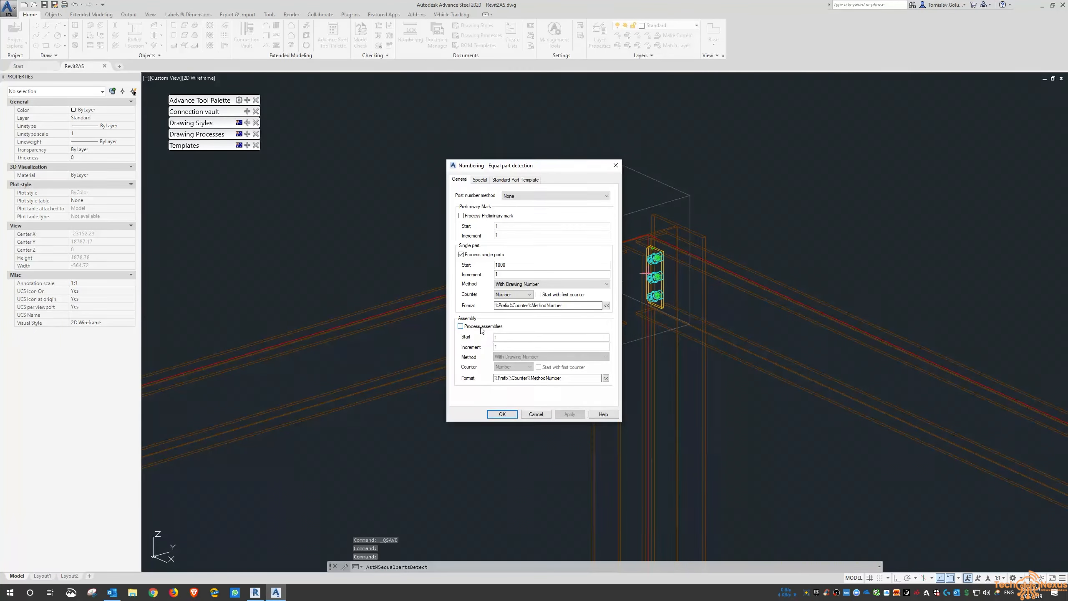
pyautogui.click(482, 327)
pyautogui.click(546, 284)
pyautogui.click(542, 293)
pyautogui.click(523, 357)
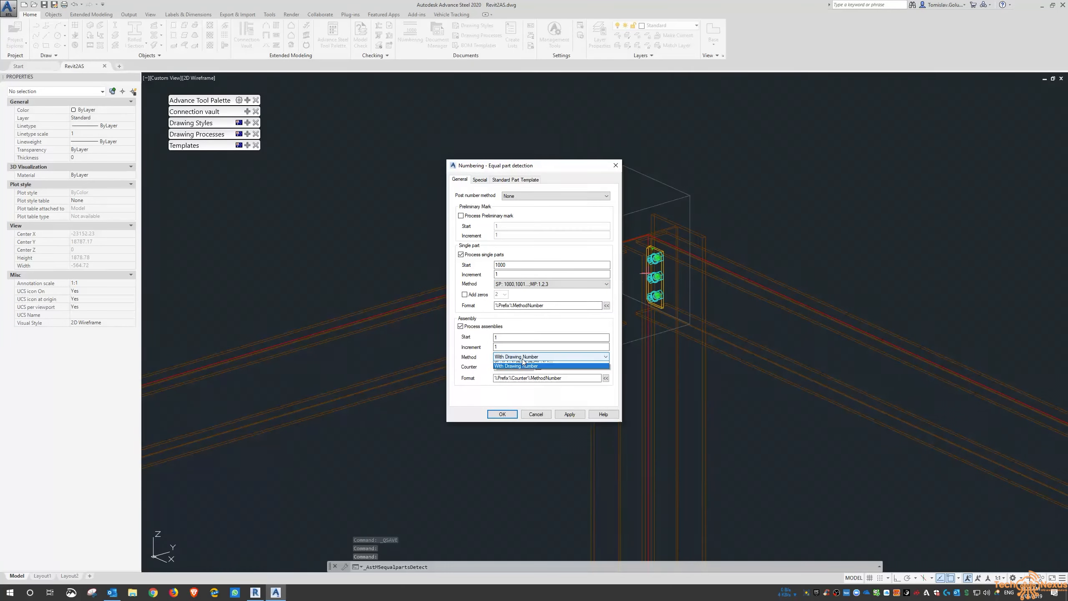
pyautogui.click(523, 361)
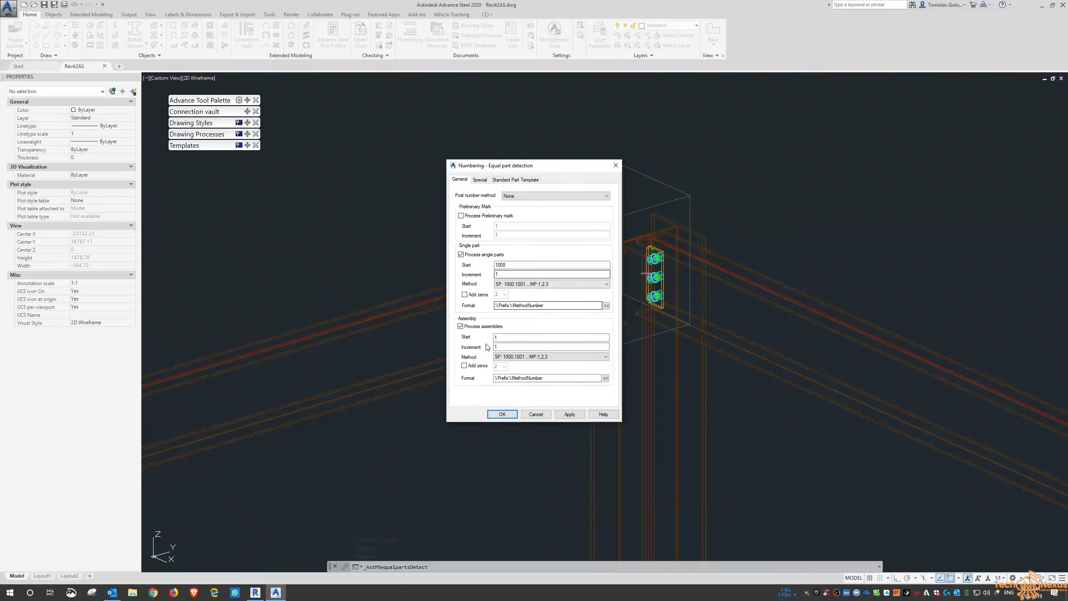
pyautogui.click(502, 414)
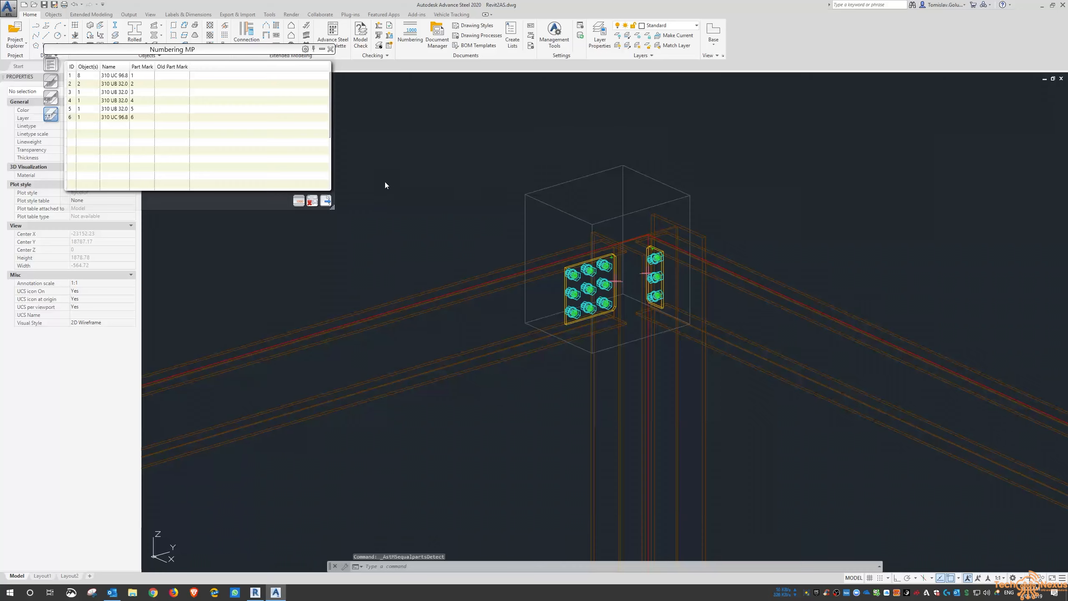
pyautogui.click(331, 48)
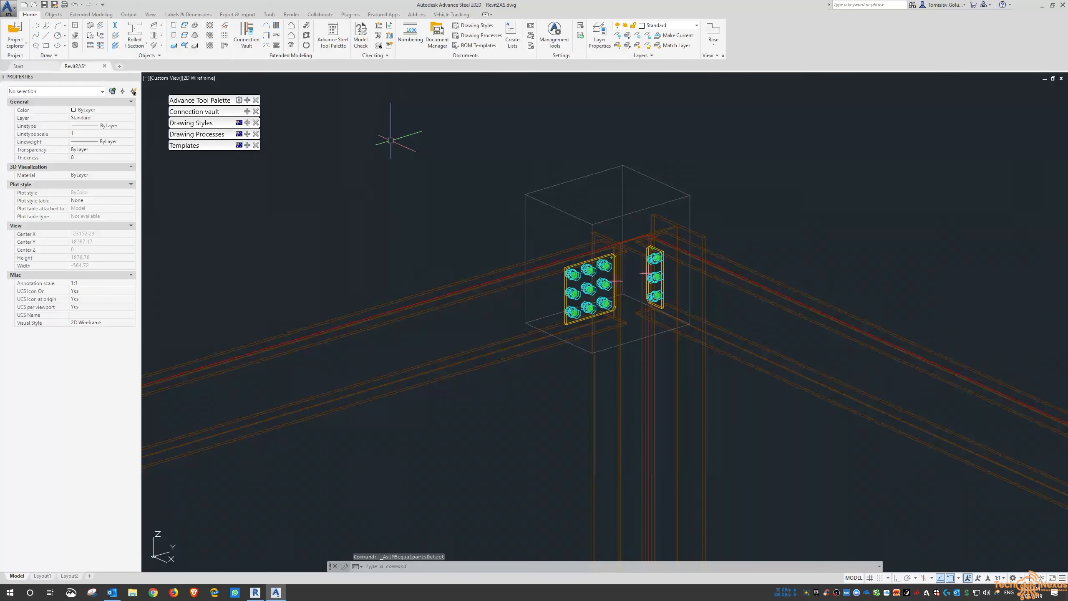
# Save the drawing and export the model for Revit as Revit2AS.smlx on the Desktop.
pyautogui.click(44, 6)
pyautogui.click(237, 14)
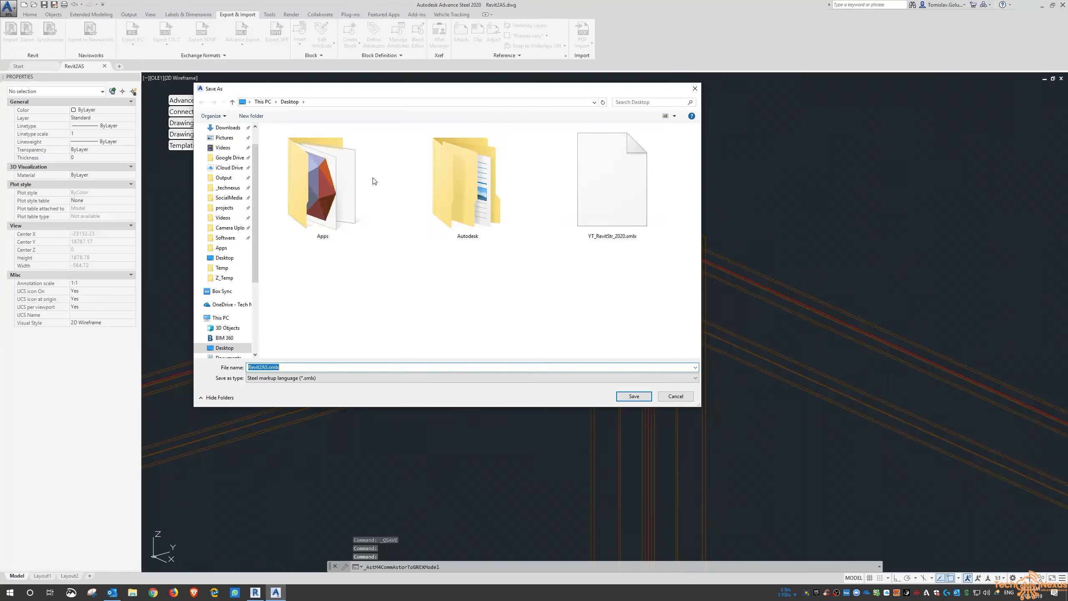
pyautogui.click(620, 397)
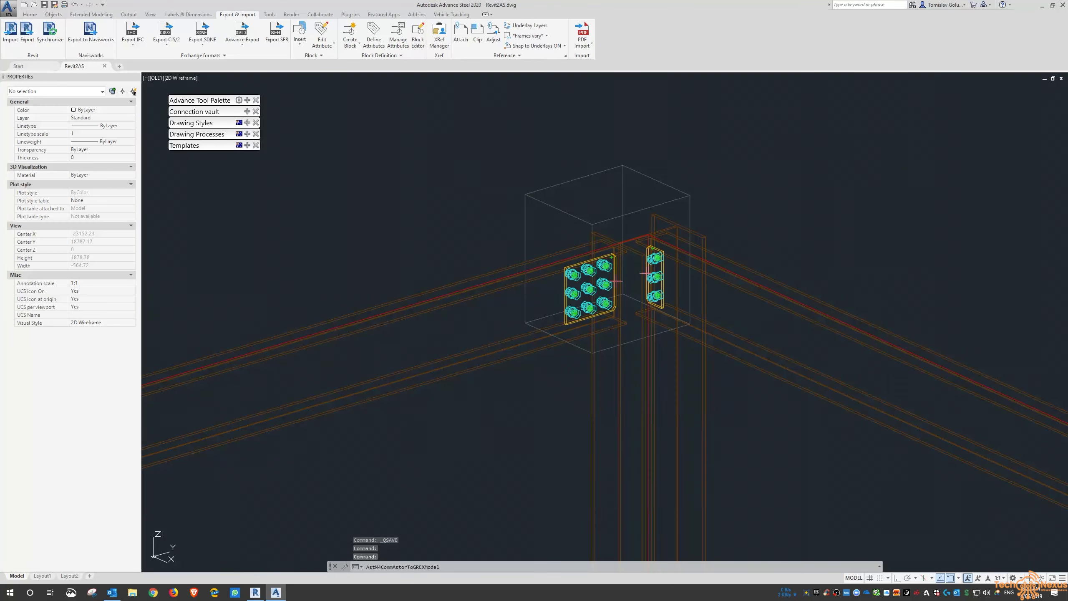
# Switch to Revit and load Revit2AS.smlx from the Desktop into the Advance Steel Extension synchronisation.
pyautogui.click(255, 592)
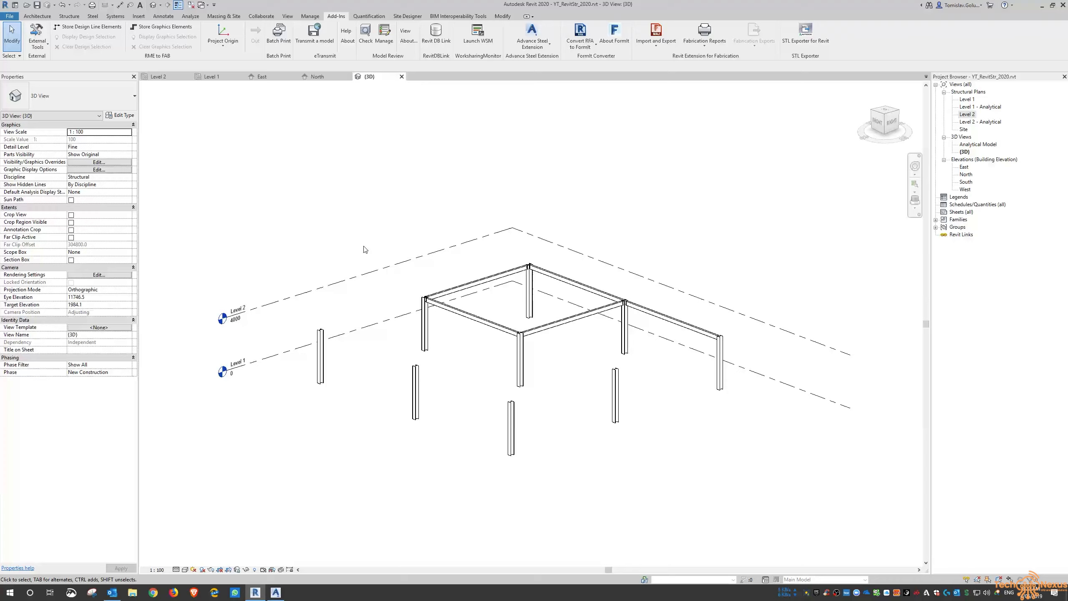
pyautogui.scroll(4, 532, 272)
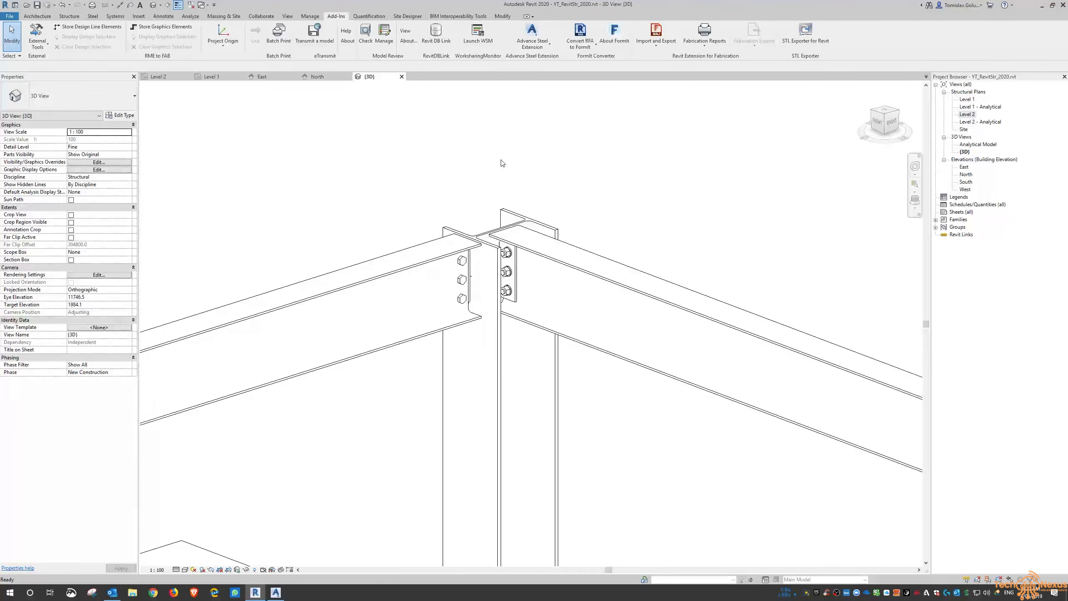
pyautogui.click(540, 48)
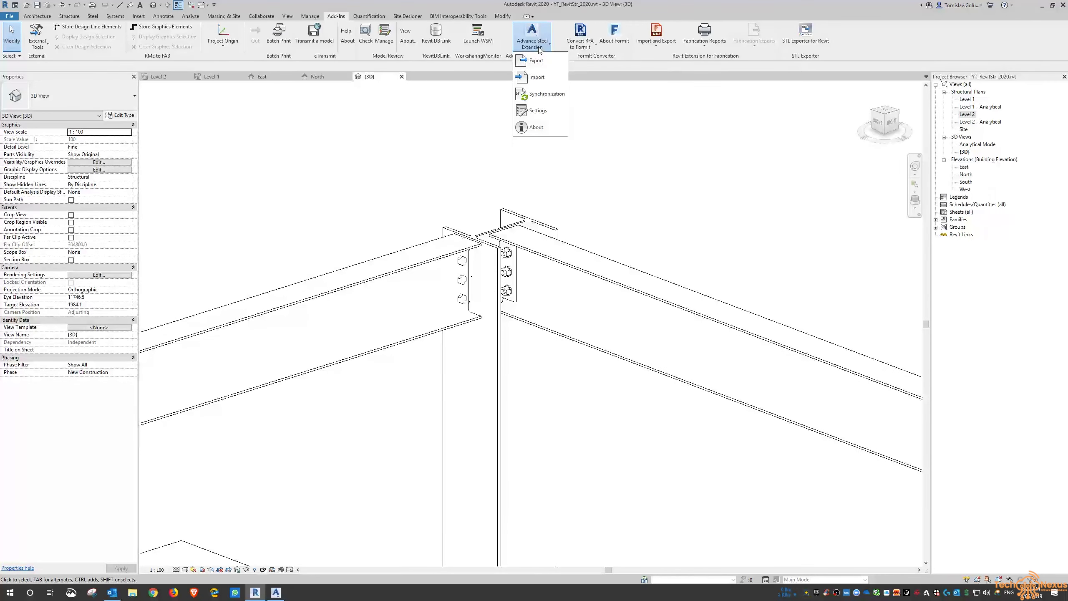
pyautogui.click(538, 97)
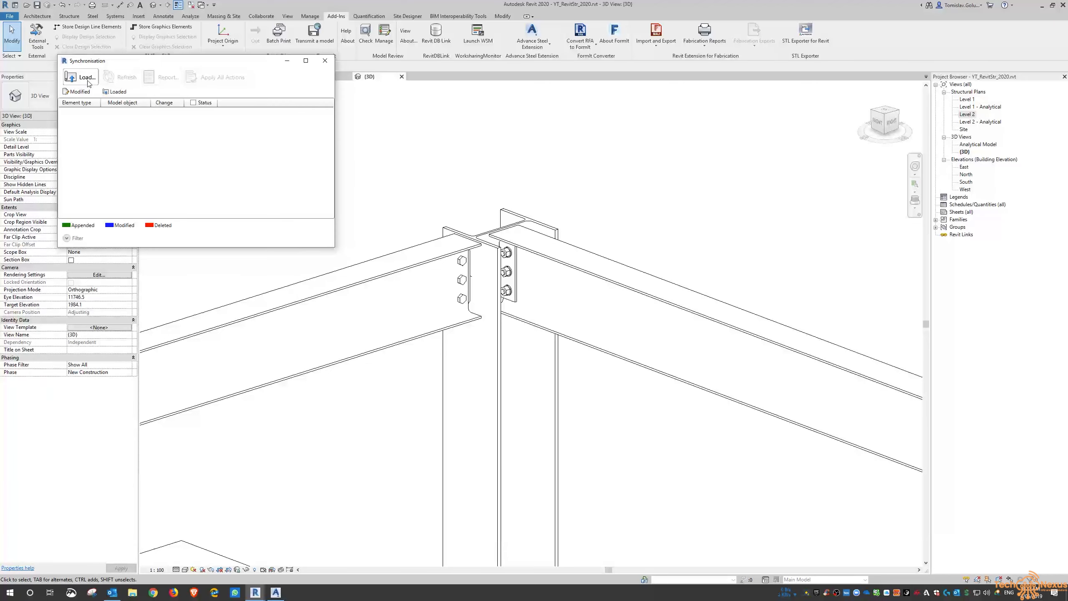
pyautogui.click(89, 80)
pyautogui.click(194, 121)
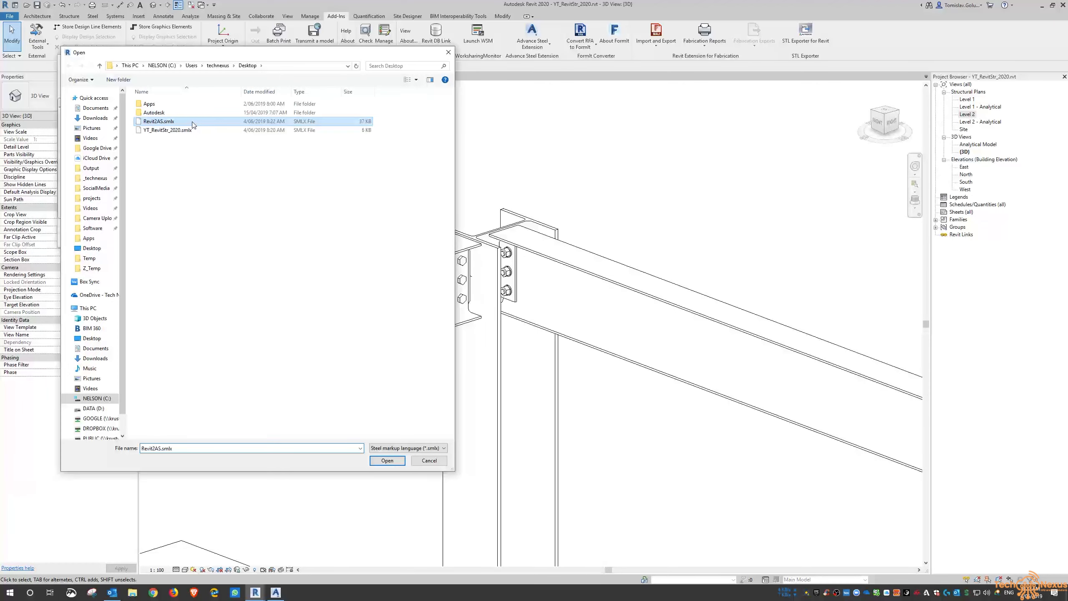
pyautogui.click(381, 459)
# Select all listed column, beam and connection changes, apply them to the Revit model and close the synchronisation.
pyautogui.moveTo(204, 70); pyautogui.dragTo(322, 156)
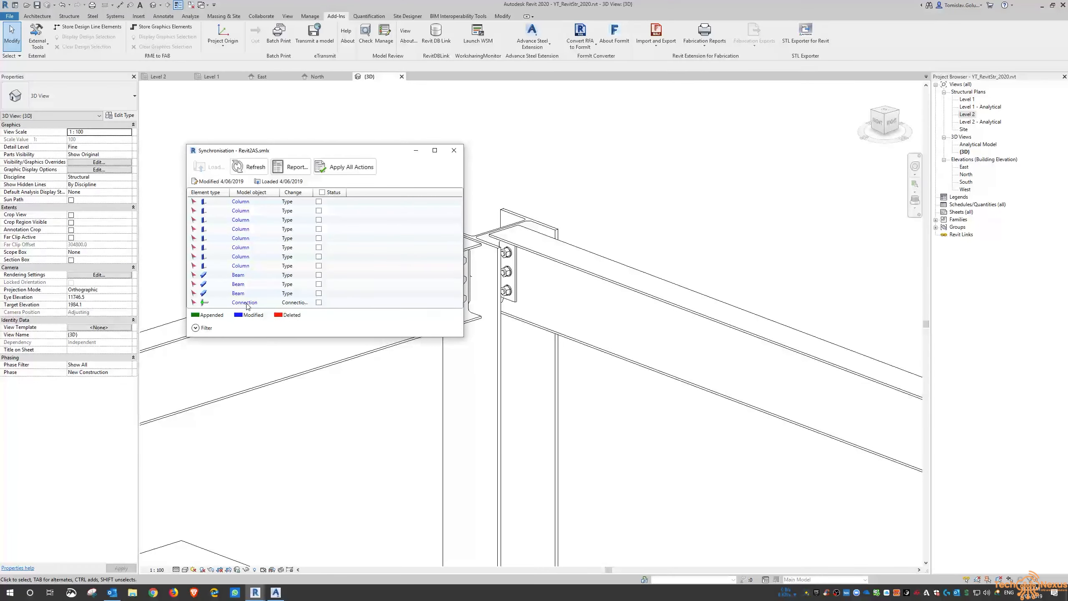
pyautogui.click(322, 192)
pyautogui.click(453, 151)
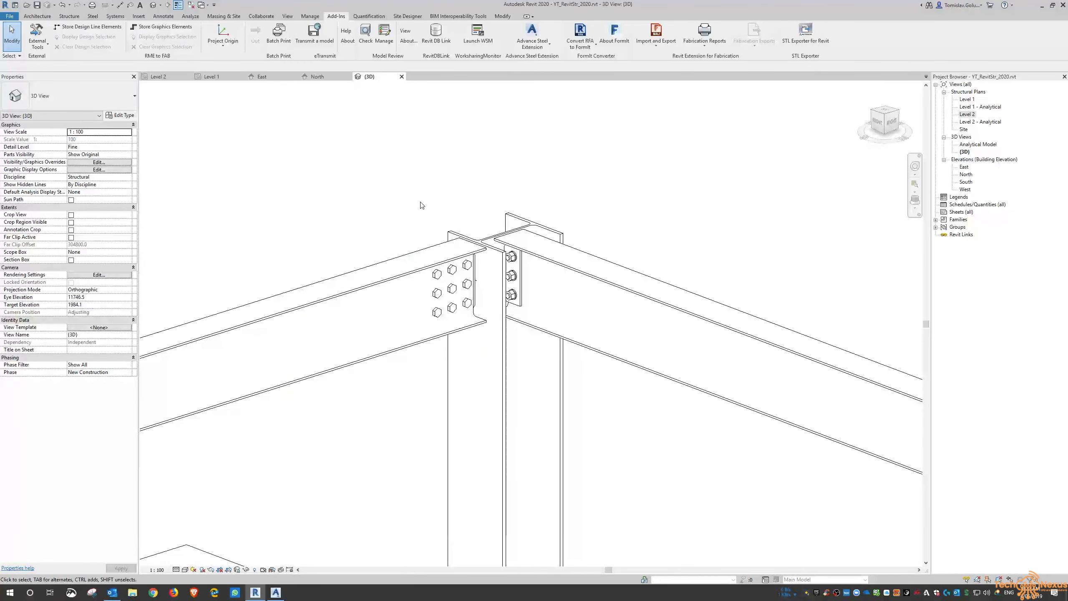
pyautogui.scroll(-8, 396, 136)
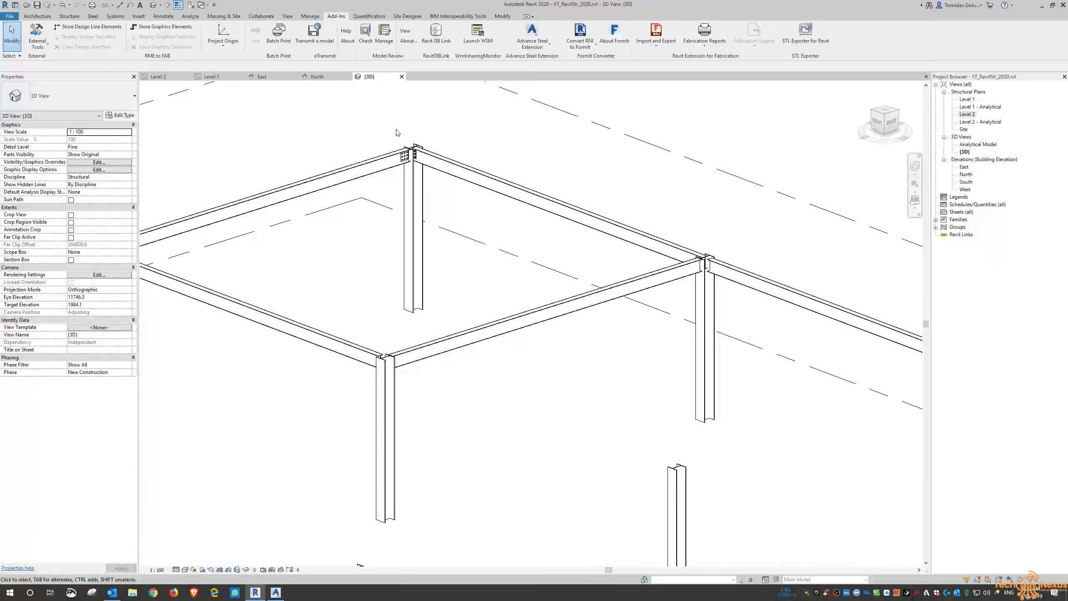
pyautogui.scroll(-3, 473, 156)
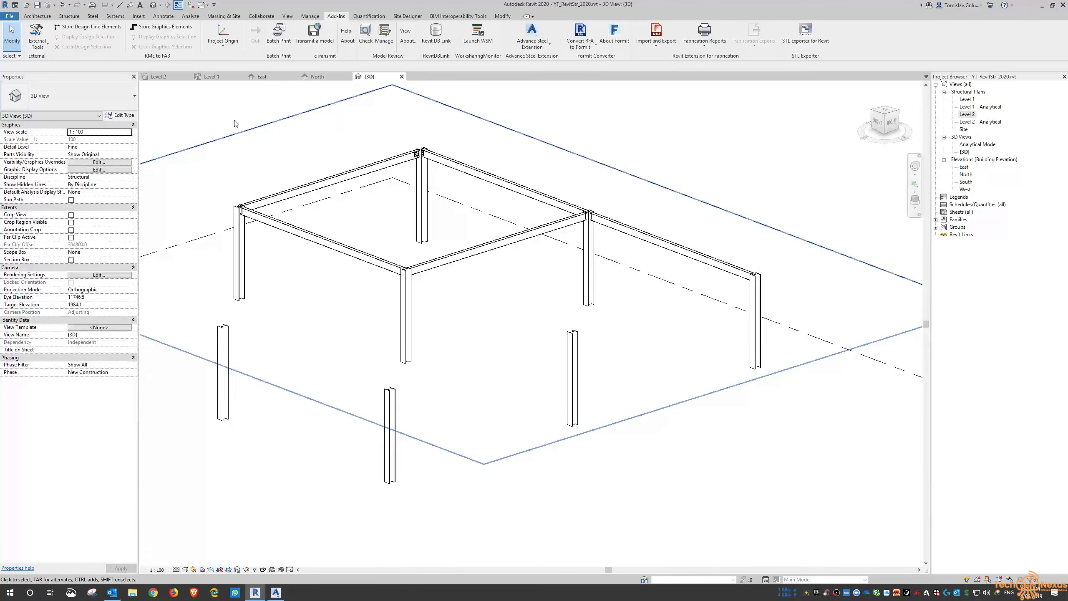
pyautogui.click(69, 16)
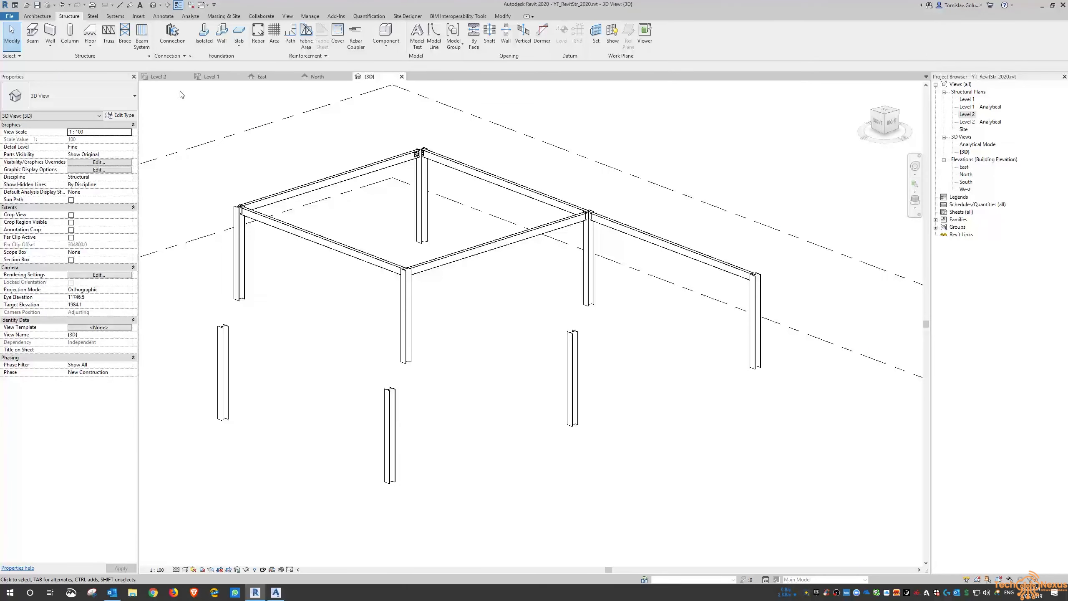
pyautogui.click(51, 45)
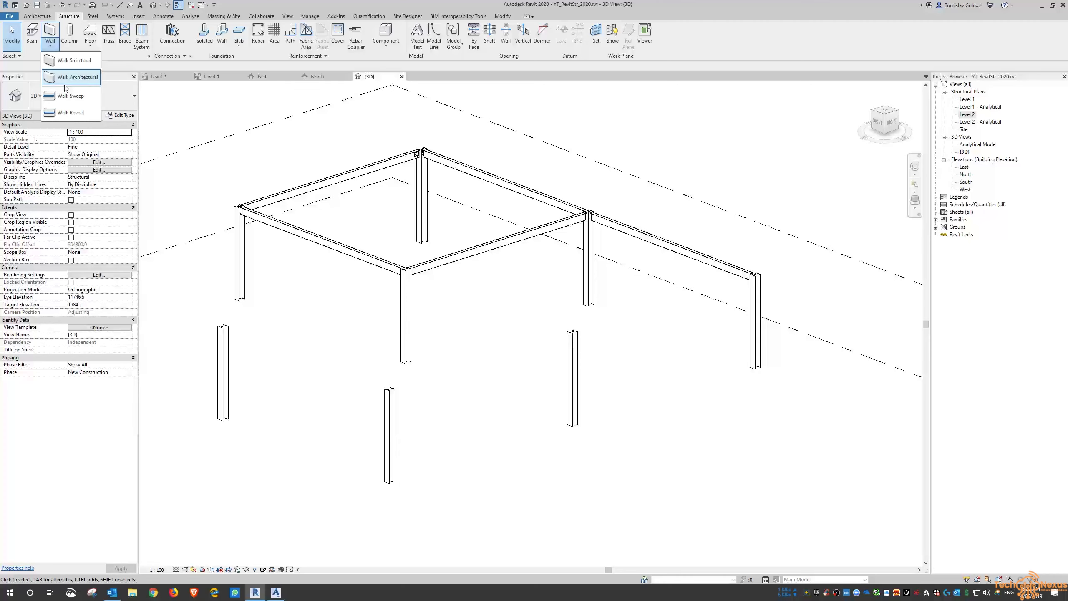
pyautogui.click(91, 45)
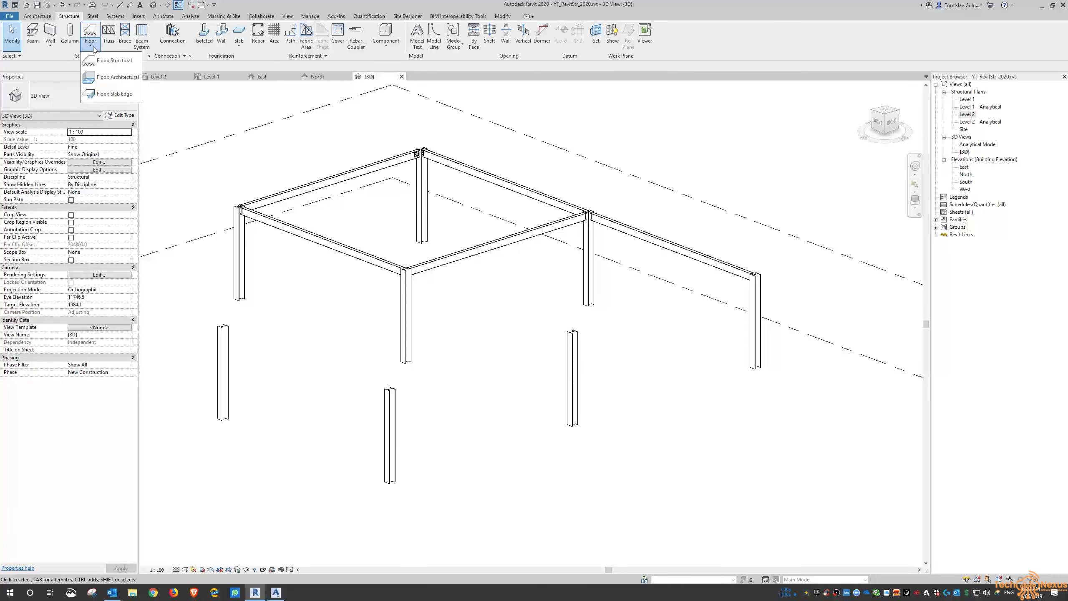
# Create a structural floor on Level 1 with a rectangular boundary from grid intersection 1/4 to grid intersection 3/6.
pyautogui.click(209, 77)
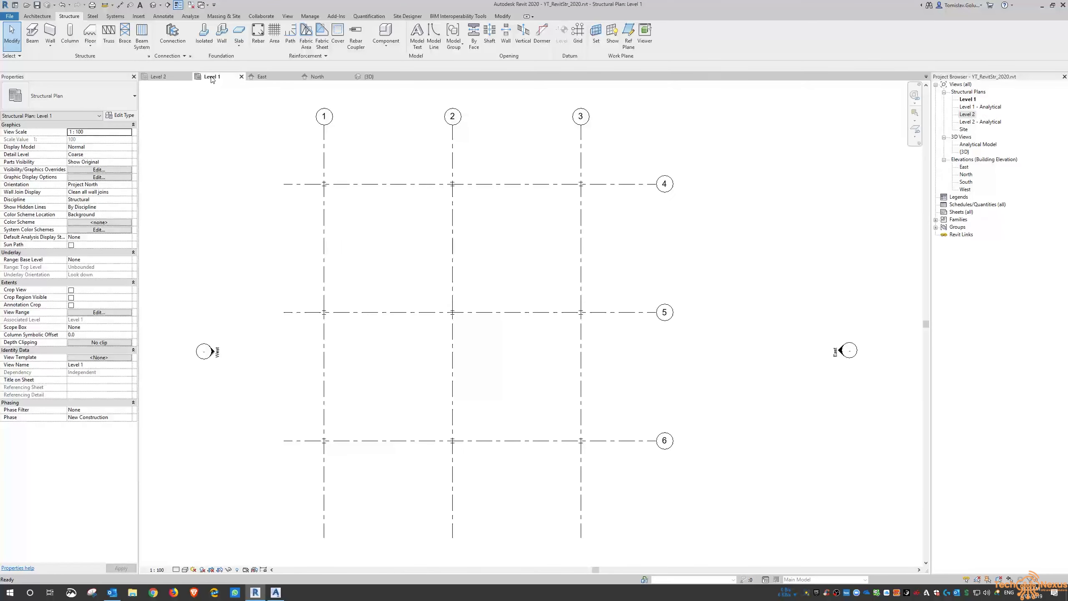
pyautogui.click(84, 47)
pyautogui.click(111, 58)
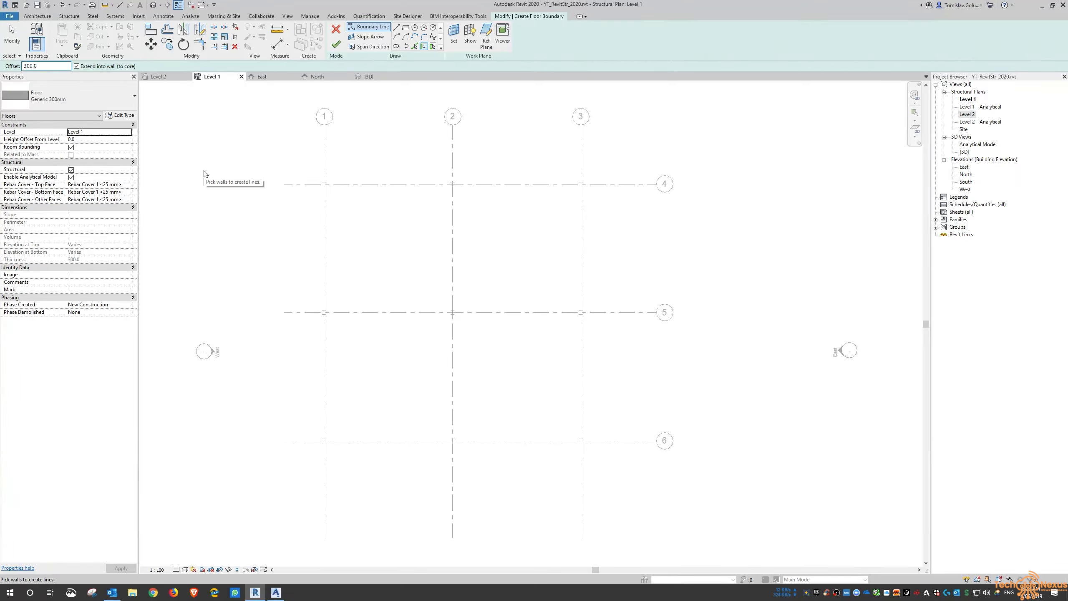
pyautogui.click(405, 30)
pyautogui.click(324, 184)
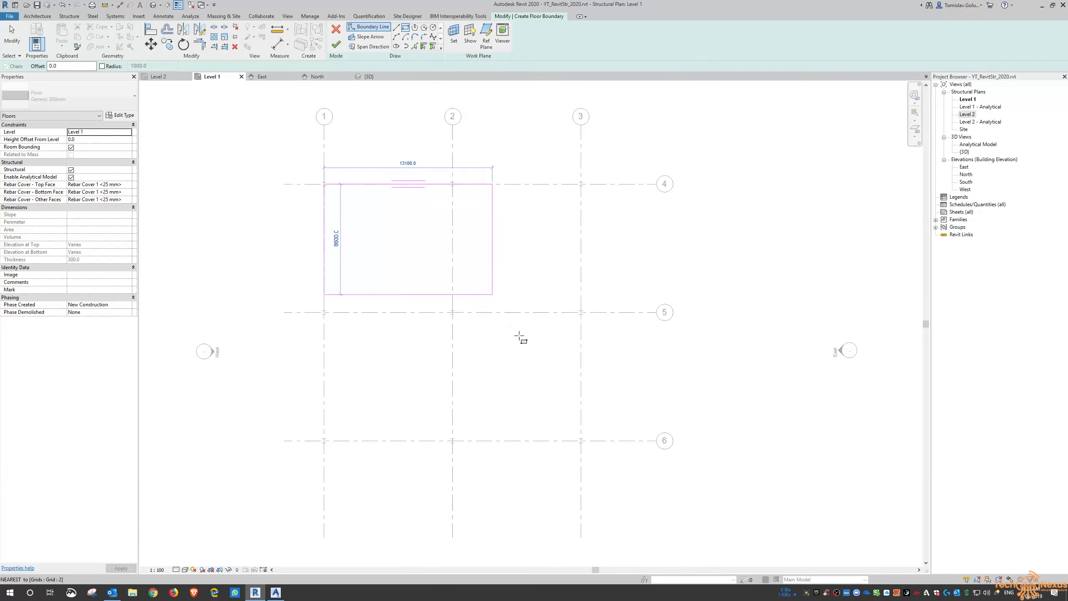
pyautogui.click(581, 440)
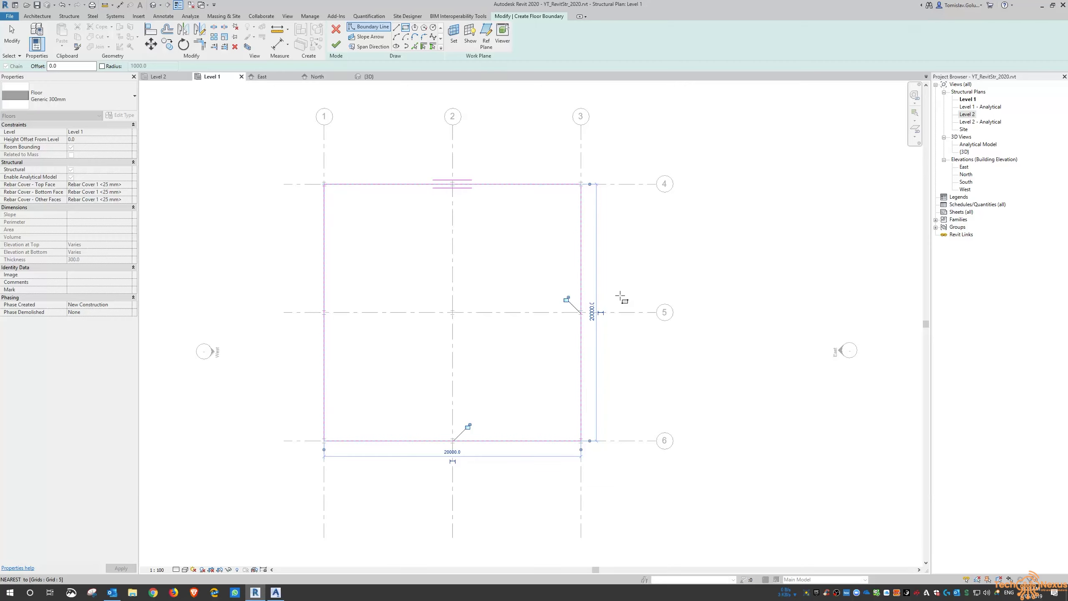
pyautogui.click(335, 45)
pyautogui.click(252, 156)
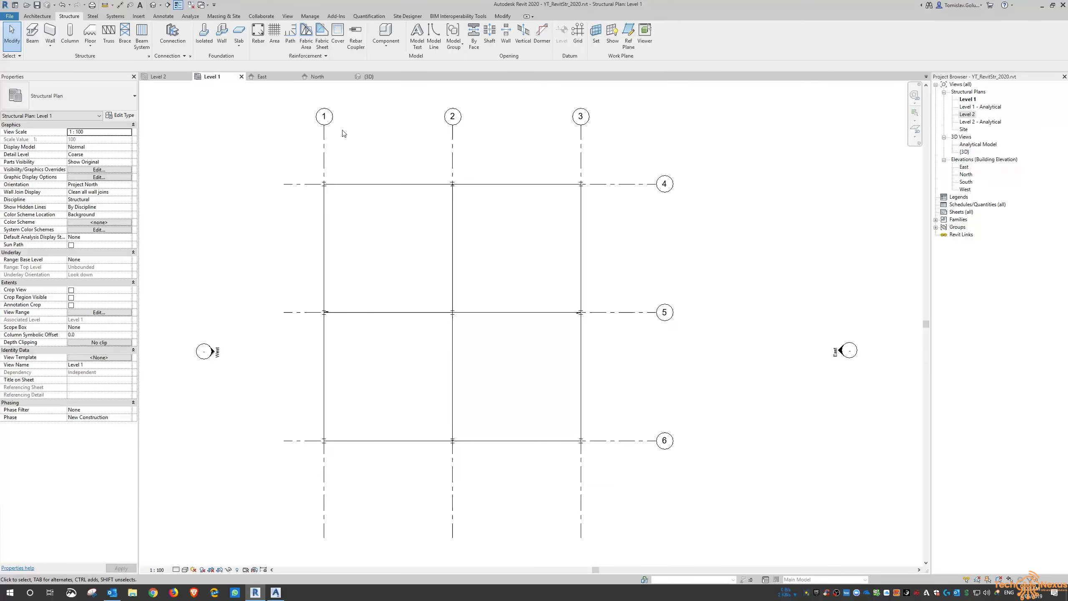
# Change the new floor's type to Concrete-Domestic 425mm in the 3D view.
pyautogui.click(368, 77)
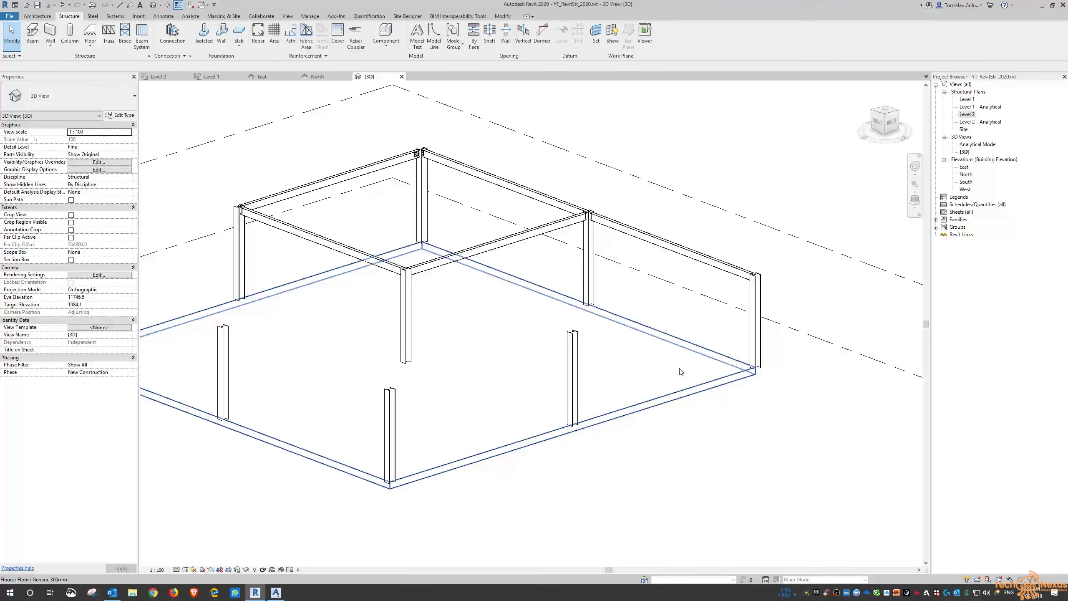
pyautogui.click(636, 385)
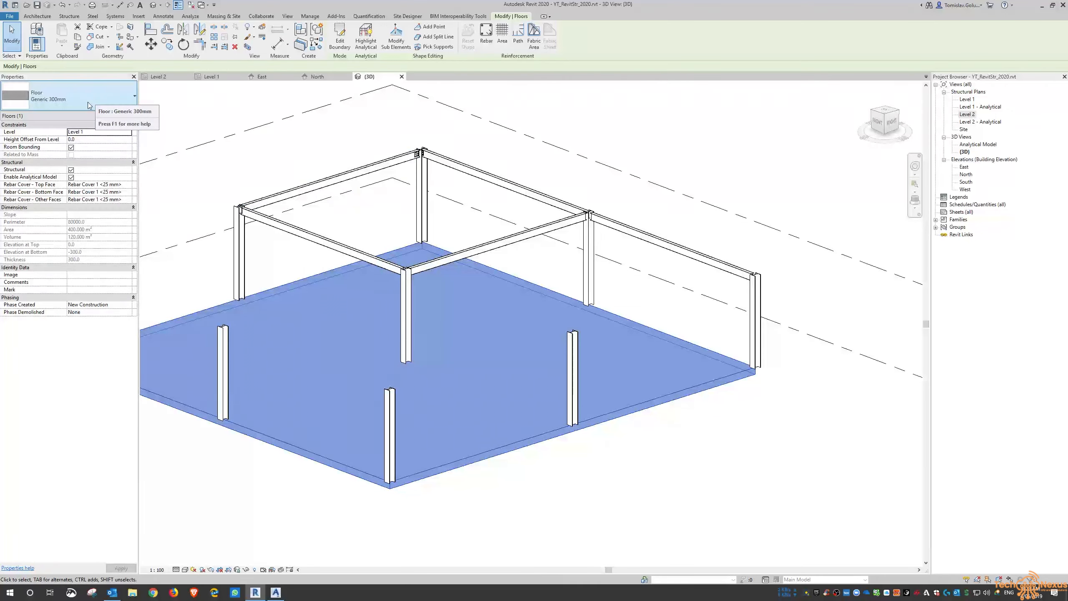
pyautogui.click(96, 100)
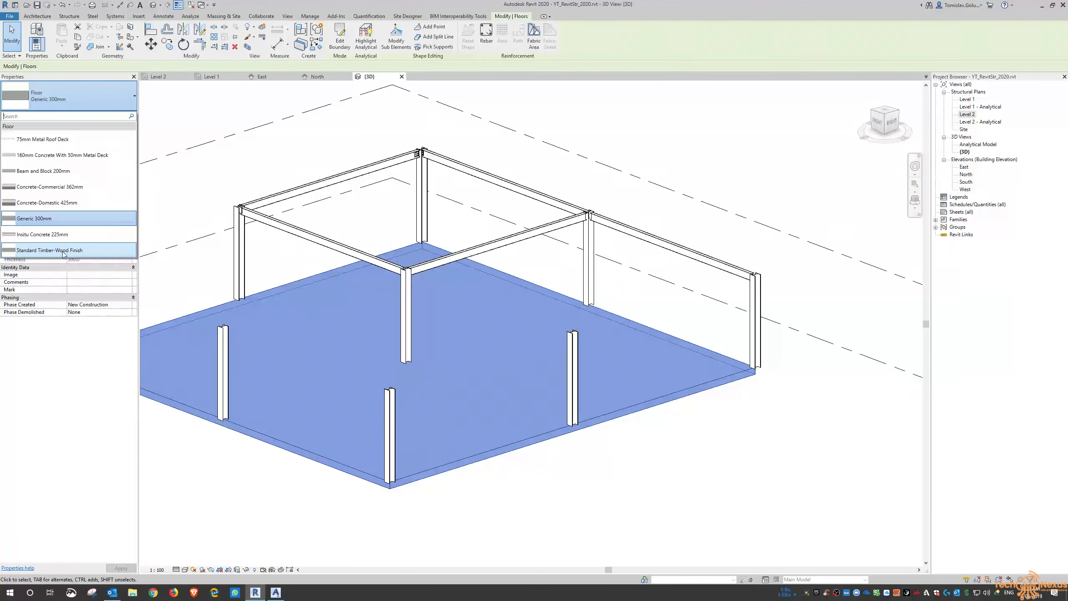
pyautogui.click(57, 205)
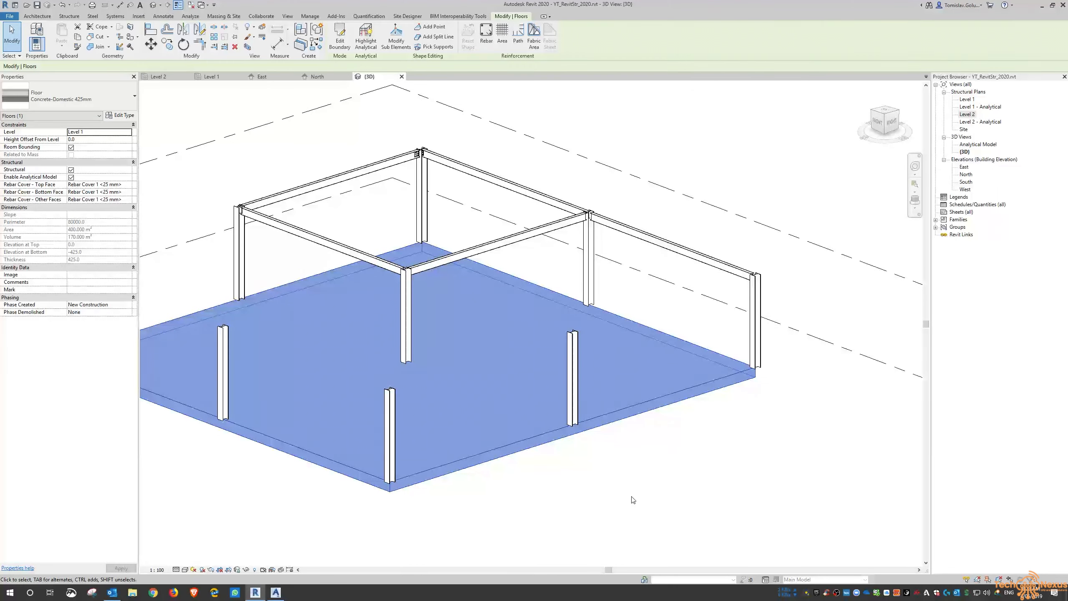
pyautogui.moveTo(610, 500); pyautogui.dragTo(750, 498, button='middle')
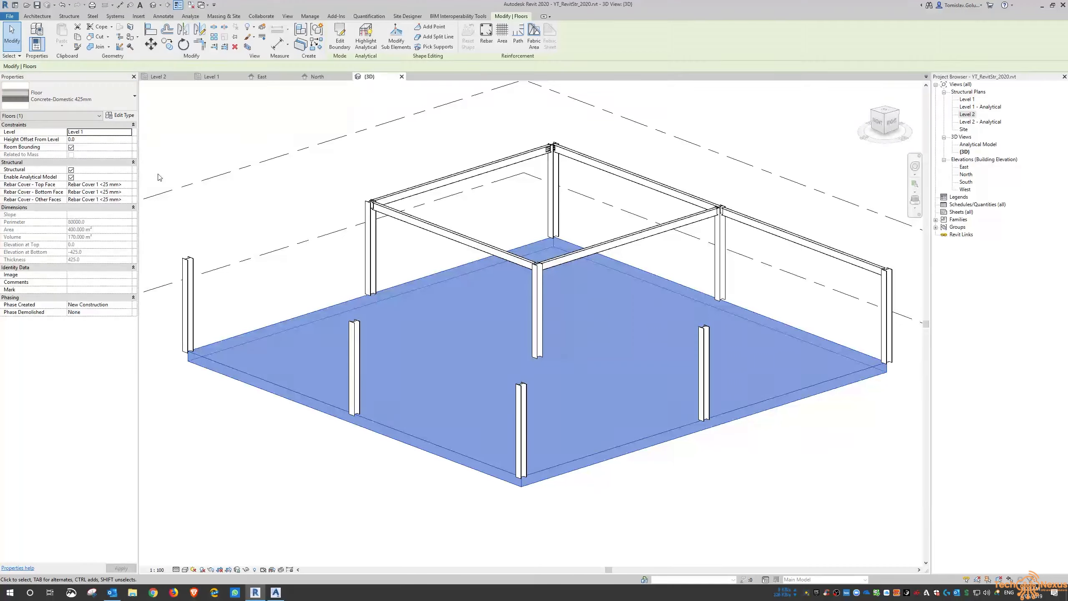
pyautogui.press('Escape')
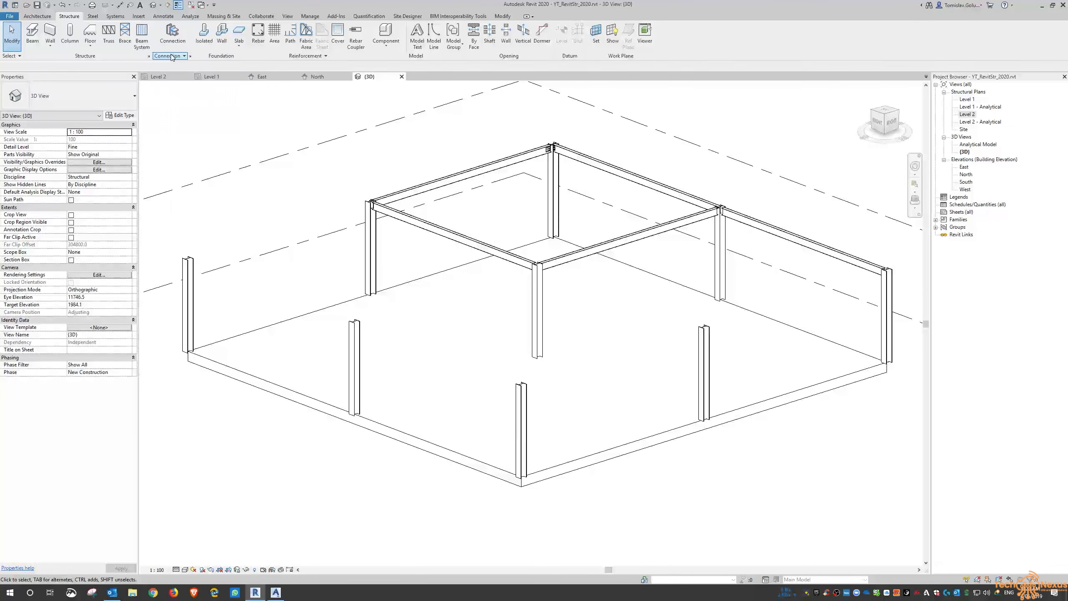
pyautogui.click(184, 56)
pyautogui.click(94, 17)
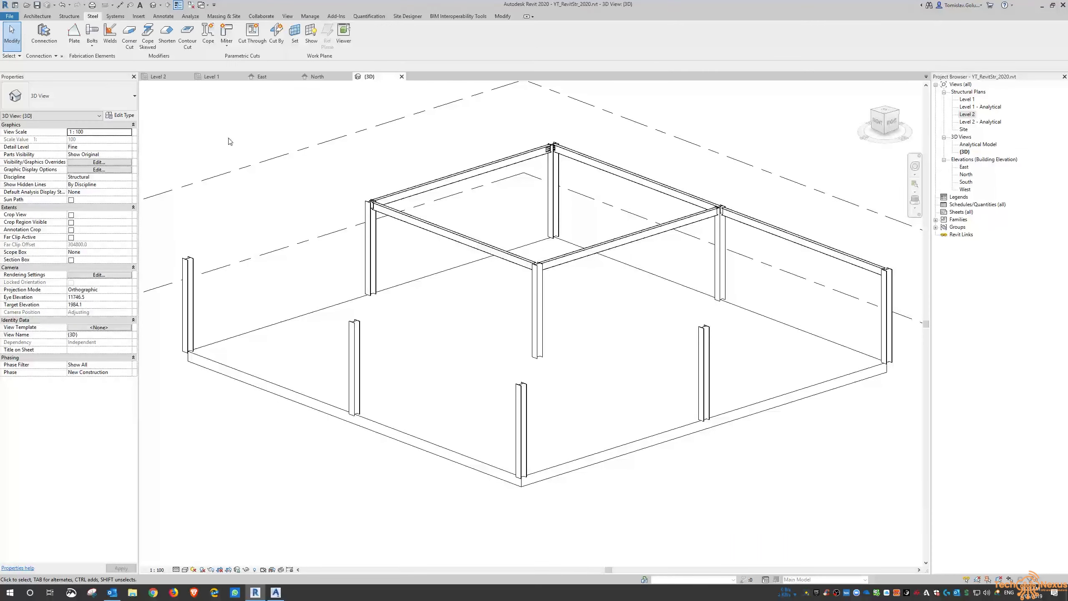
pyautogui.scroll(1, 242, 146)
pyautogui.scroll(5, 362, 208)
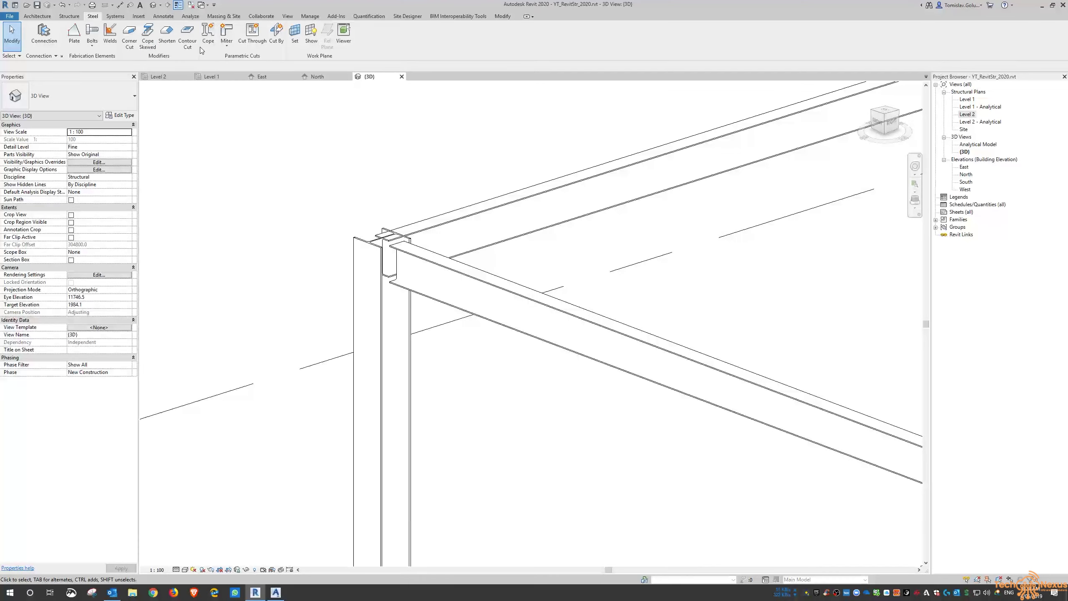
pyautogui.scroll(-8, 219, 183)
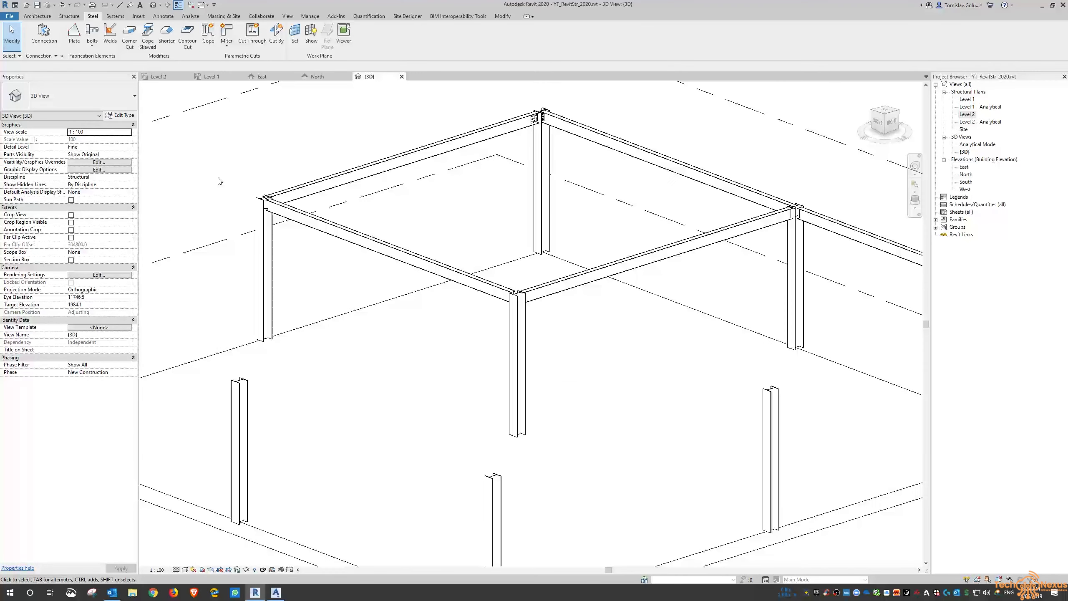
pyautogui.moveTo(407, 173); pyautogui.dragTo(471, 249, button='middle')
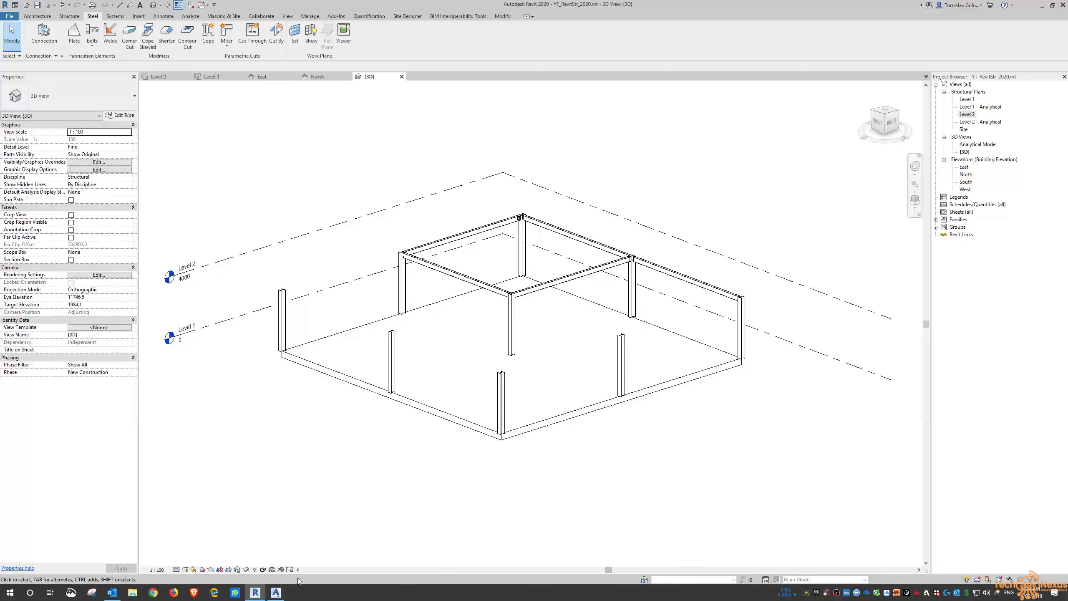
# Compare the steel frame in Advance Steel with the Revit 3D model, including the bolted beam-to-column corner connection.
pyautogui.click(276, 592)
pyautogui.scroll(-15, 462, 189)
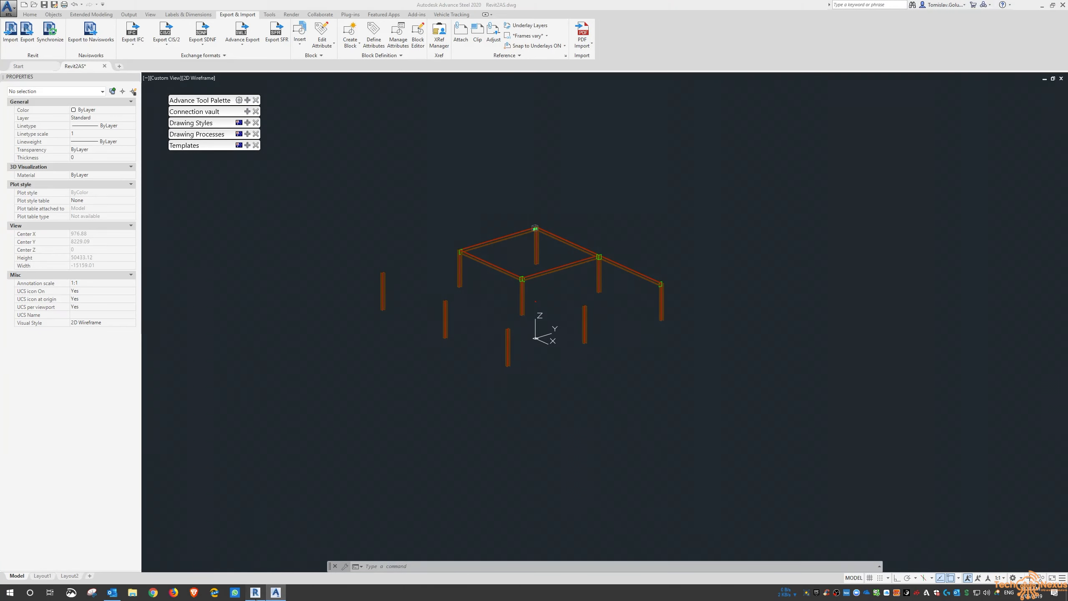
pyautogui.hotkey('alt', 'Tab')
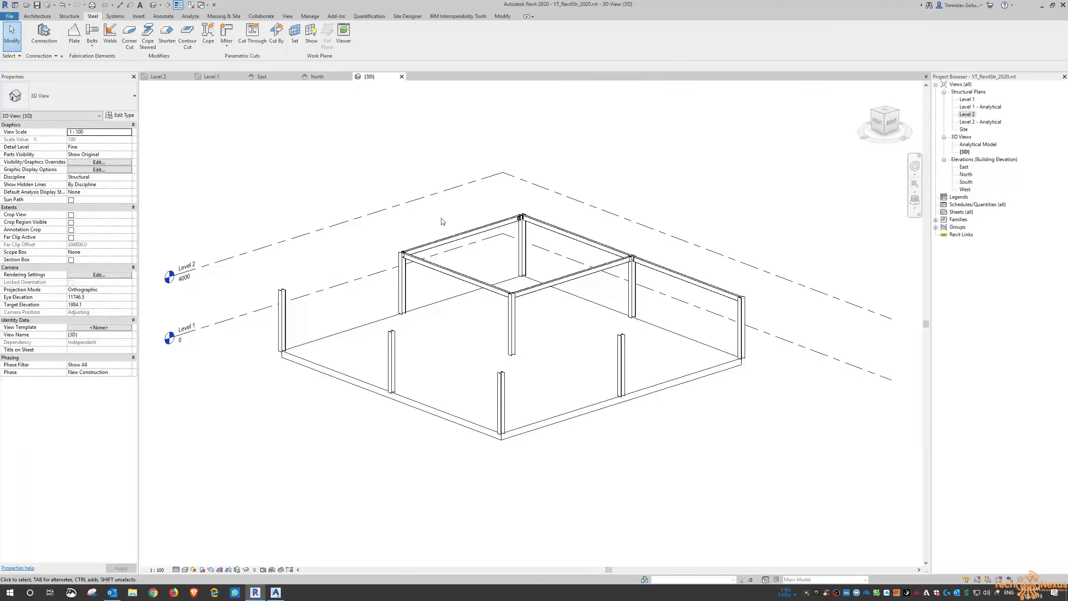
pyautogui.scroll(4, 523, 222)
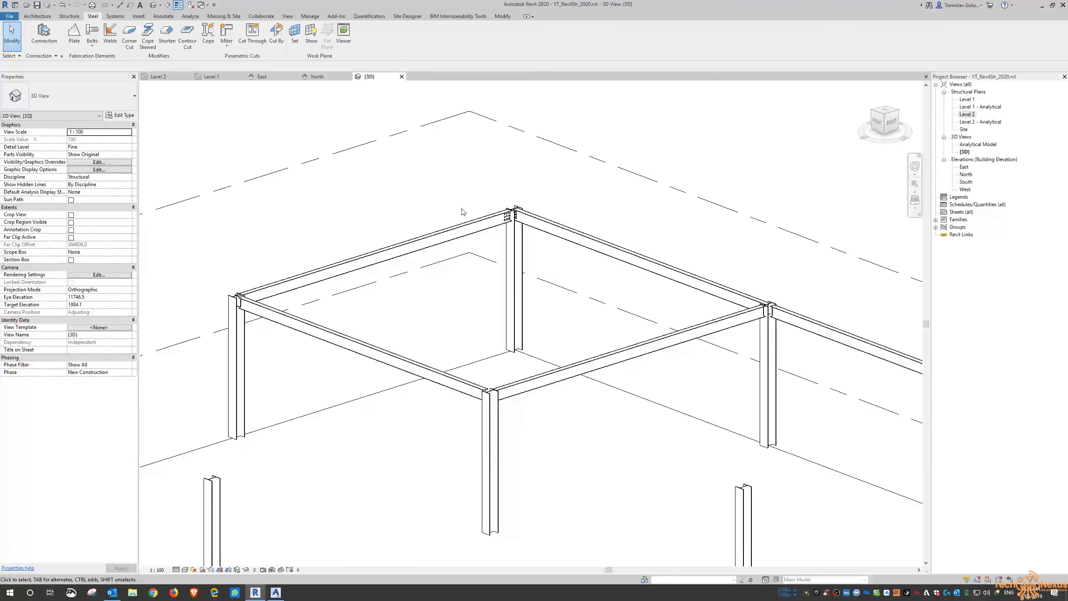
pyautogui.scroll(-6, 433, 177)
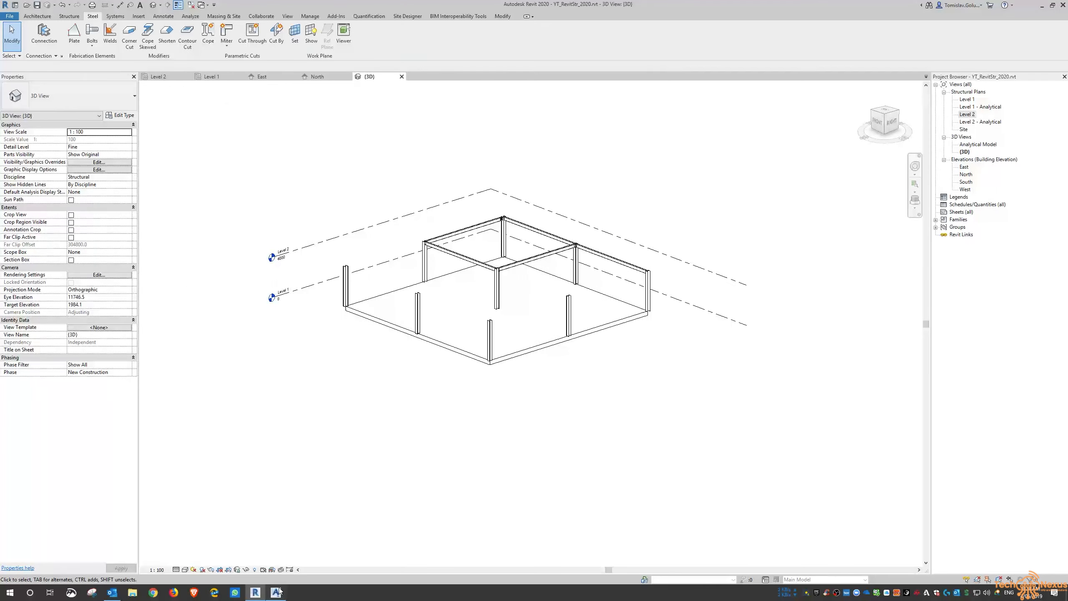
pyautogui.click(278, 592)
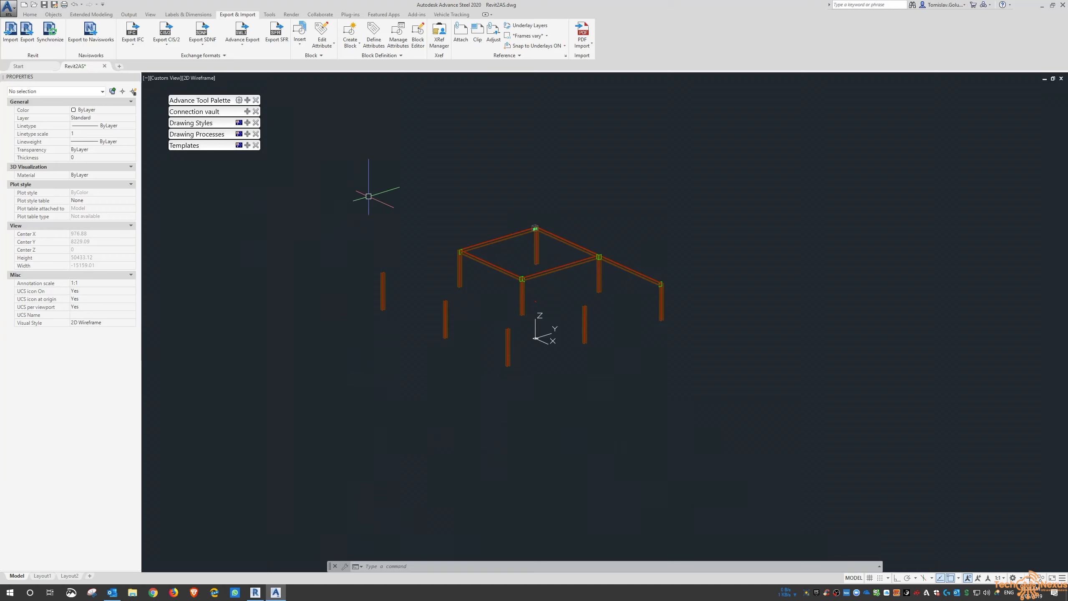
pyautogui.click(261, 593)
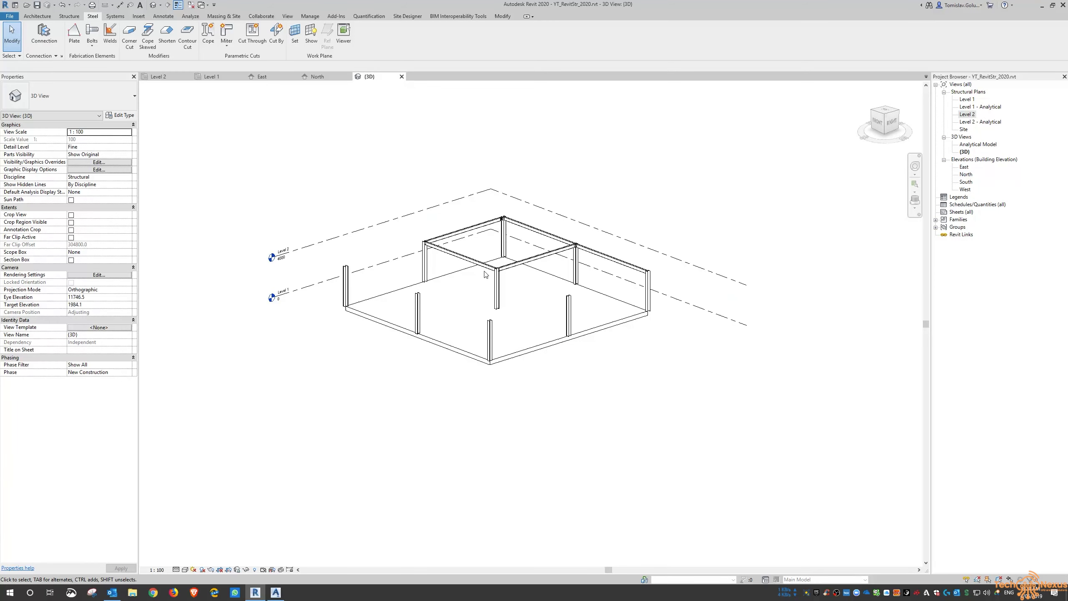
pyautogui.scroll(3, 482, 246)
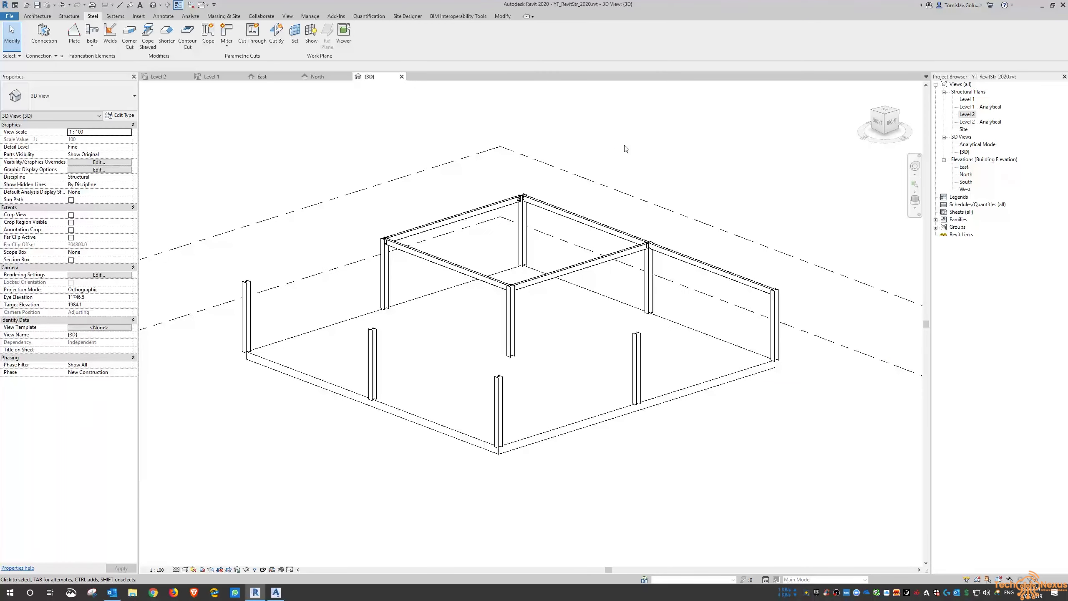
pyautogui.scroll(5, 515, 201)
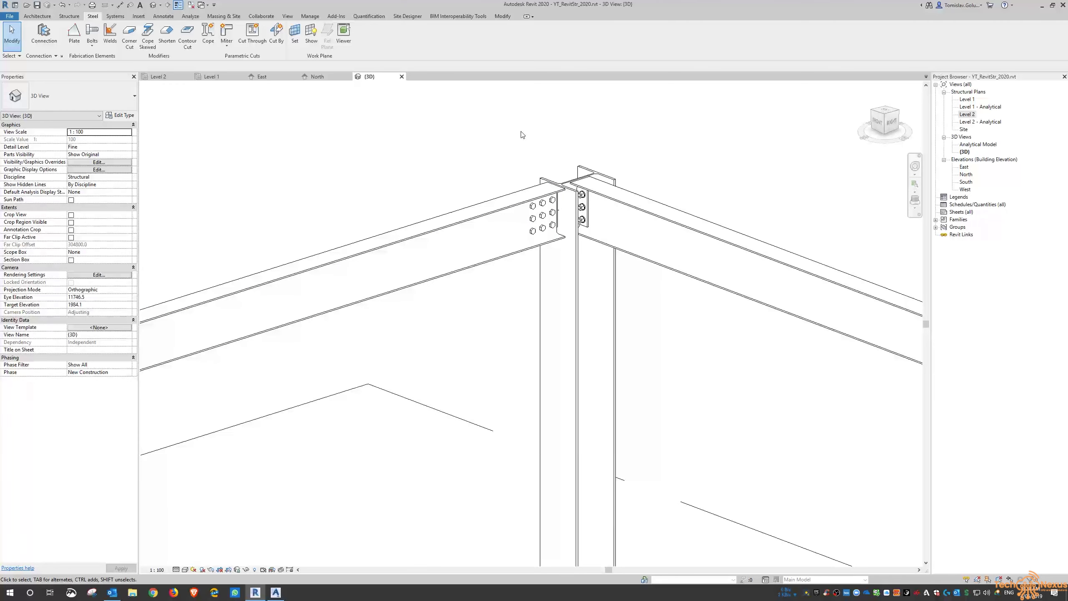
# Switch to Advance Steel and generate part drawings with the Parts A3 - Single process for the selection All Sp.
pyautogui.click(275, 592)
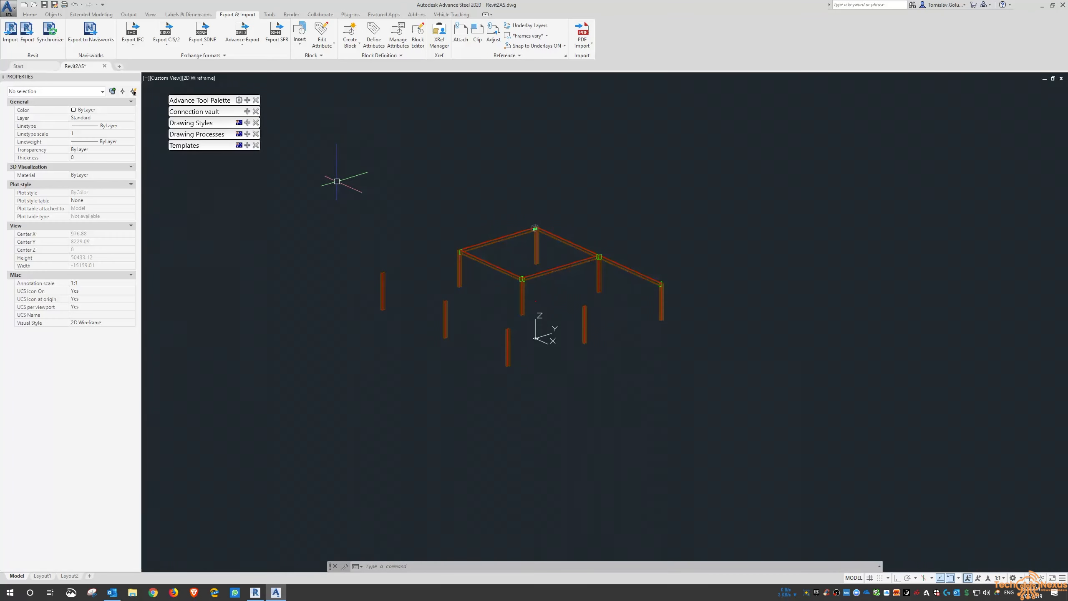
pyautogui.middleClick(337, 182)
pyautogui.middleClick(337, 181)
pyautogui.click(247, 134)
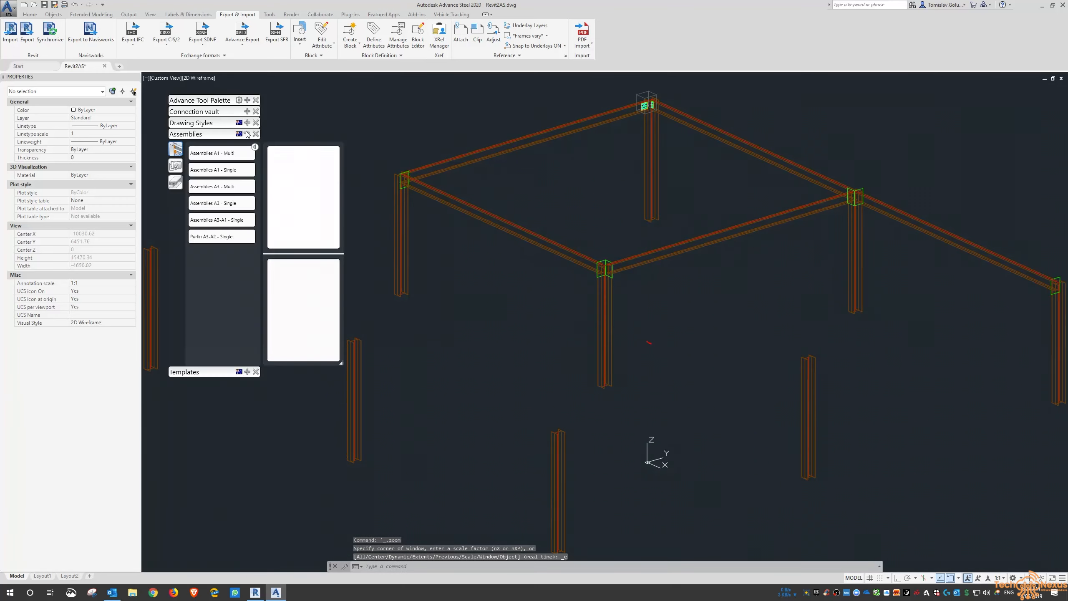
pyautogui.click(175, 182)
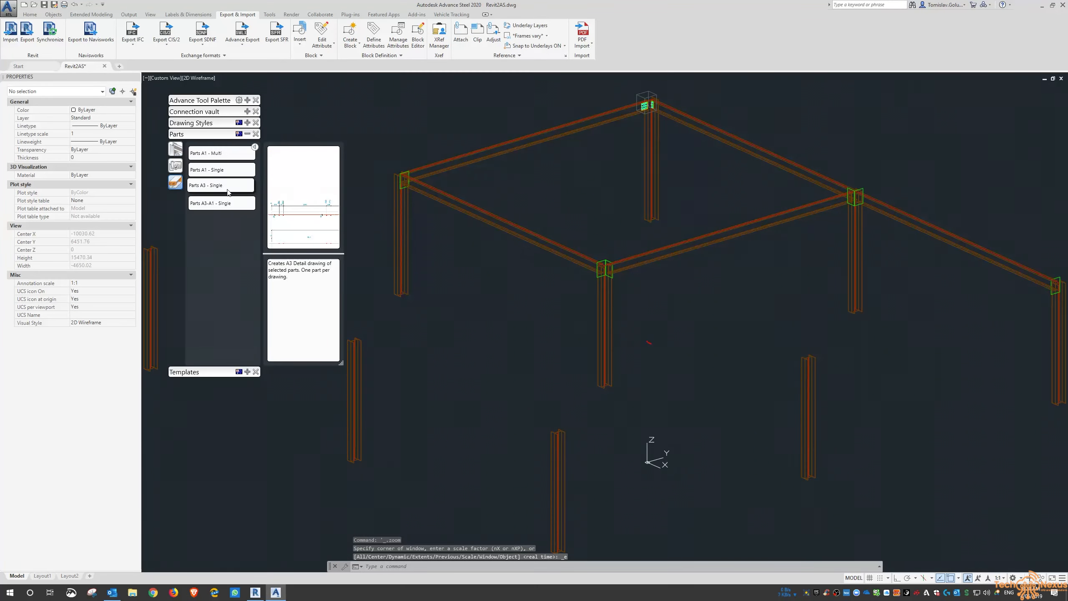
pyautogui.click(221, 185)
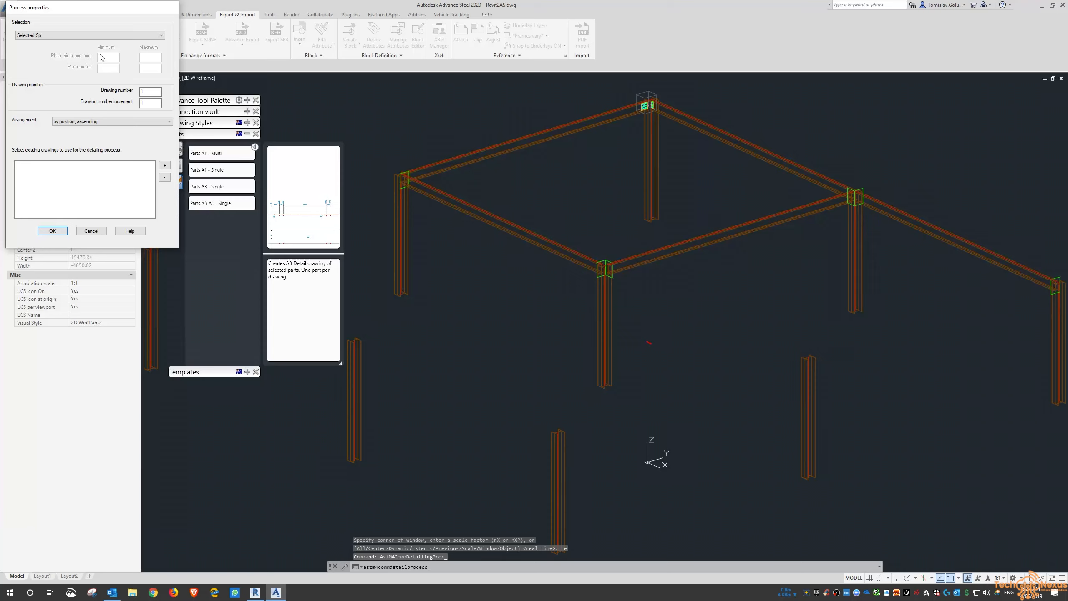
pyautogui.click(88, 36)
pyautogui.scroll(3, 62, 82)
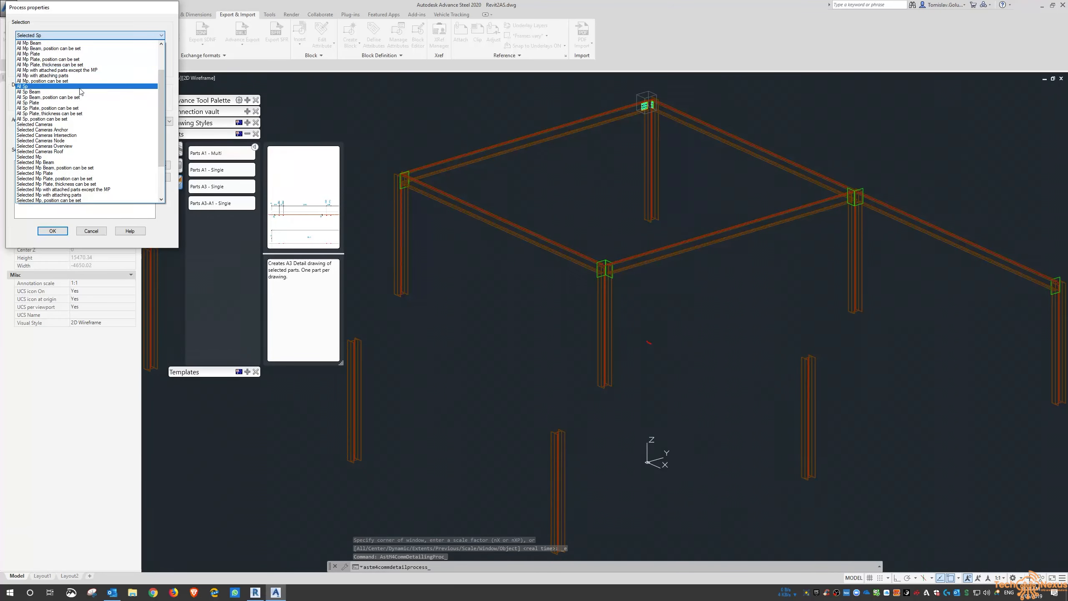
pyautogui.click(42, 72)
pyautogui.click(66, 233)
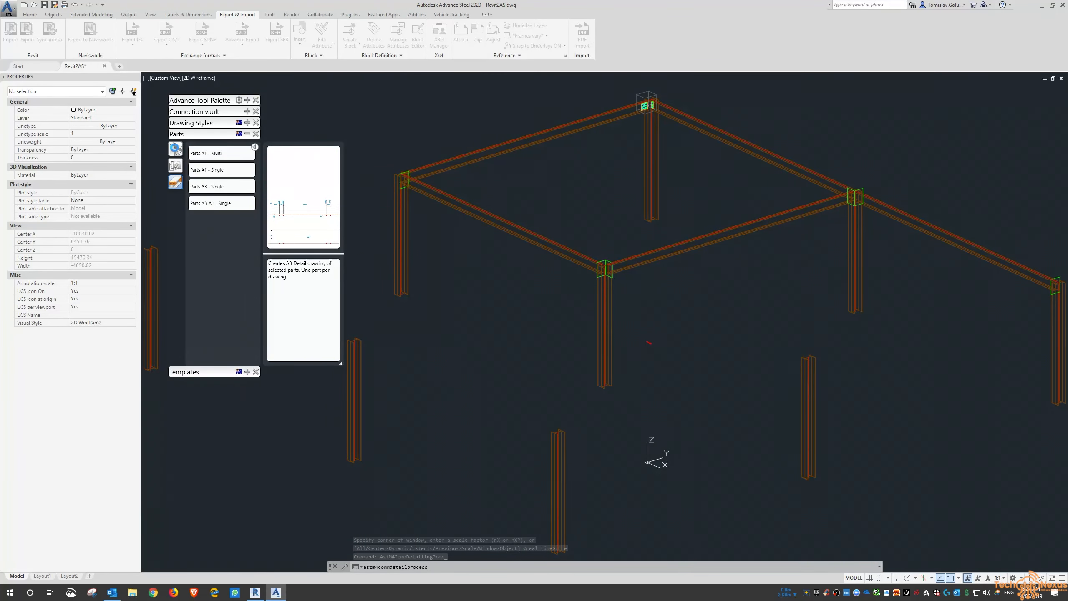
# Generate assembly drawings with the Assemblies A3 - Single process for the selection All Mp.
pyautogui.click(175, 149)
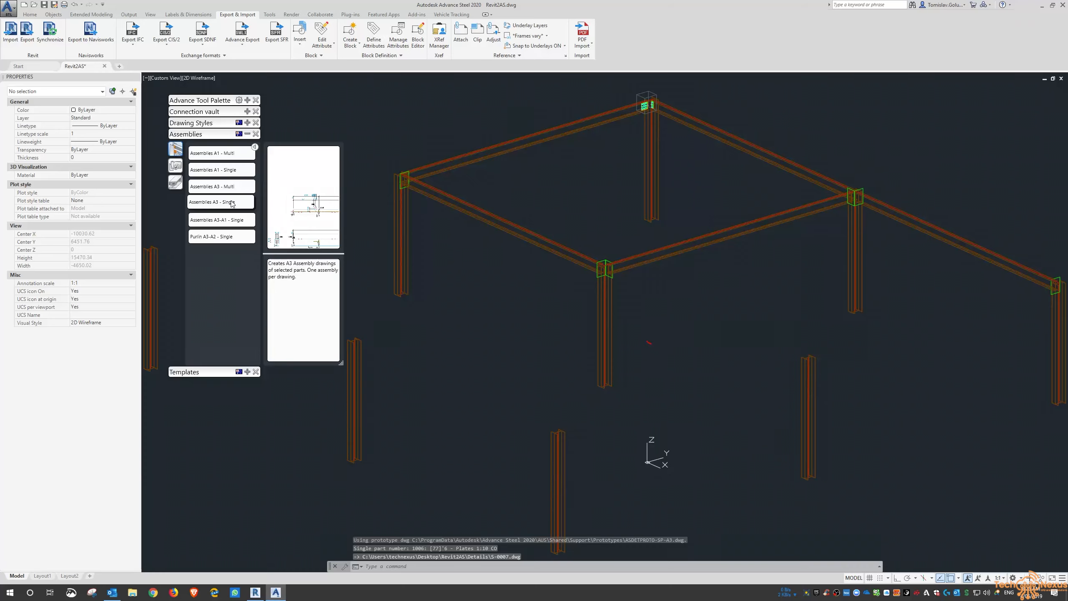
pyautogui.click(232, 203)
pyautogui.click(77, 36)
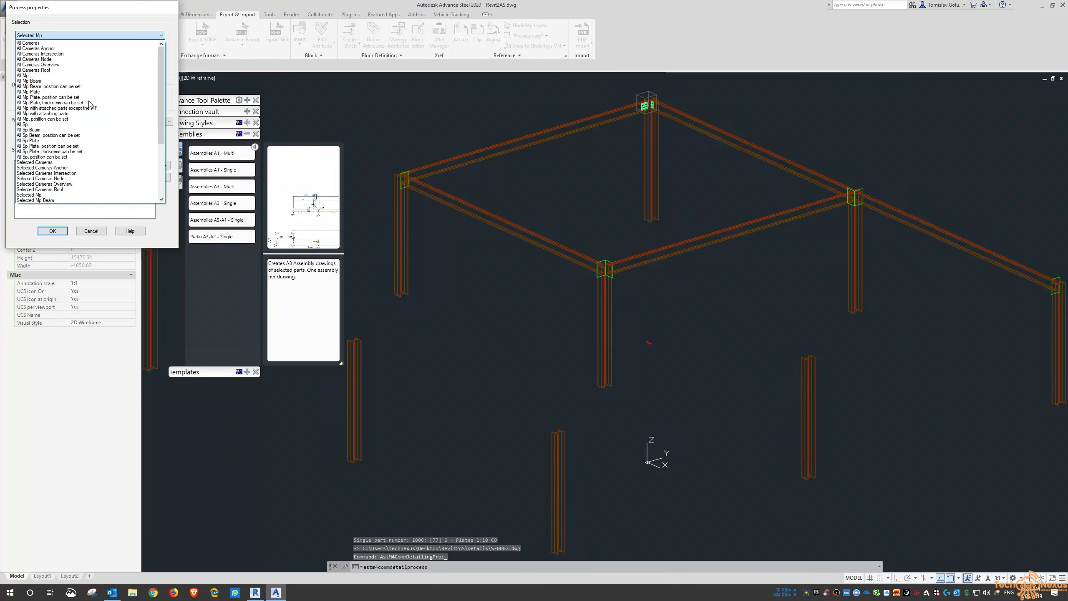
pyautogui.click(77, 76)
pyautogui.click(52, 231)
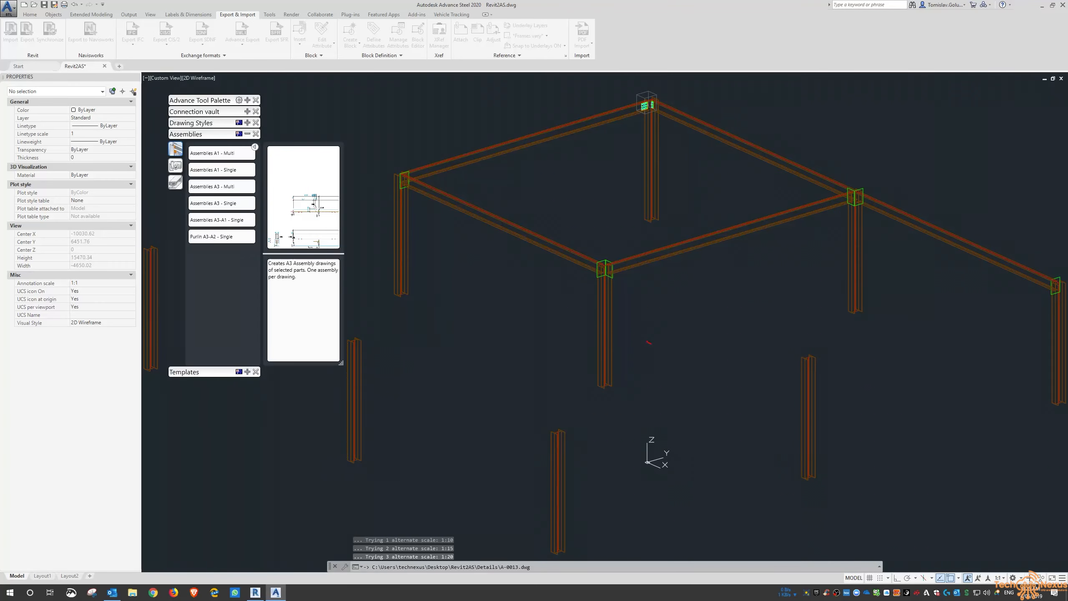
# Open the assembly drawing of the column at the bolted corner and examine its views, dimensions, holes and weld symbols.
pyautogui.moveTo(700, 146); pyautogui.dragTo(621, 241, button='middle')
pyautogui.scroll(10, 573, 219)
pyautogui.click(573, 218)
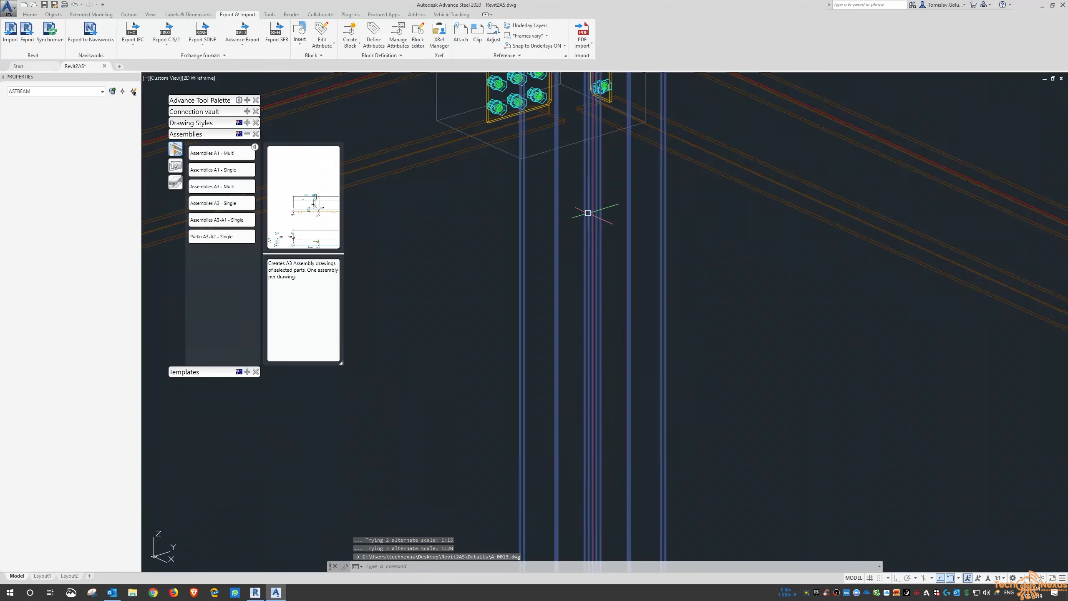
pyautogui.rightClick(590, 214)
pyautogui.click(668, 386)
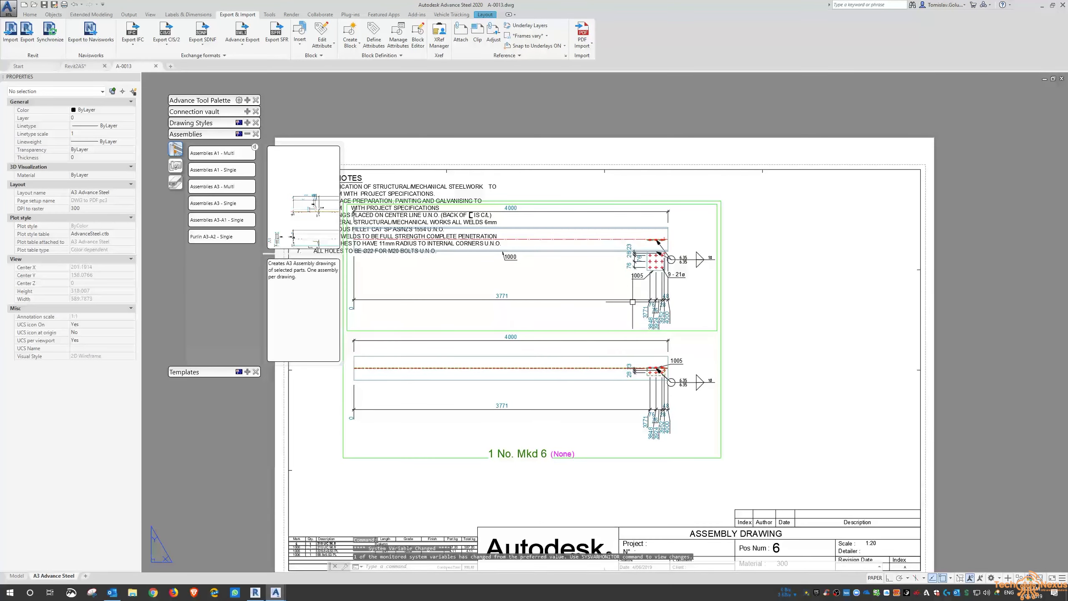
pyautogui.scroll(5, 660, 379)
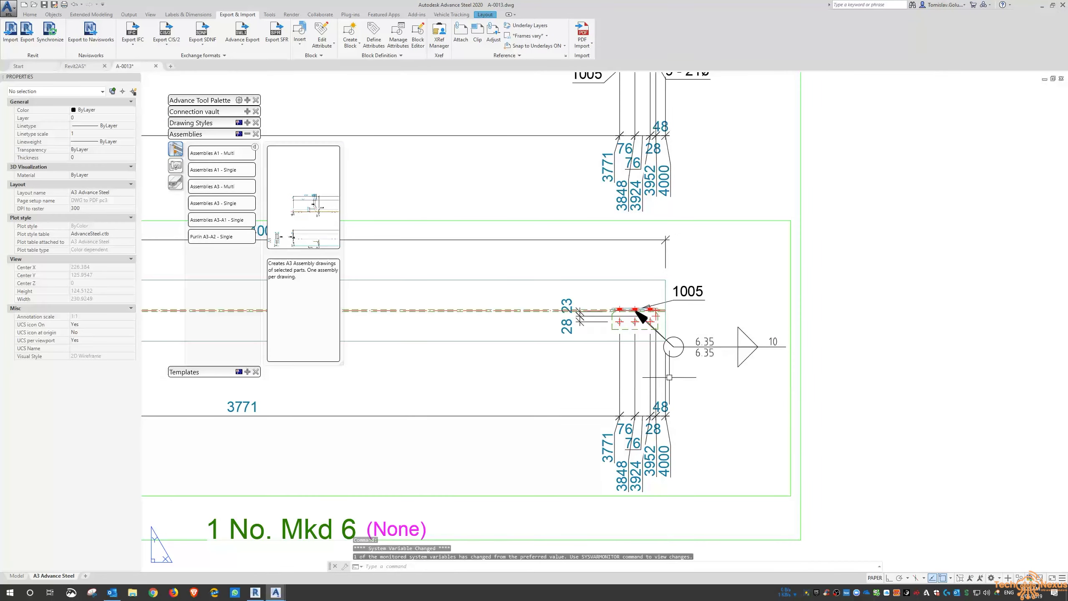
pyautogui.scroll(-4, 668, 377)
pyautogui.scroll(8, 656, 235)
pyautogui.moveTo(803, 413)
pyautogui.mouseDown(button='middle')
pyautogui.moveTo(726, 351)
pyautogui.moveTo(636, 311)
pyautogui.mouseUp(button='middle')
pyautogui.scroll(-5, 664, 205)
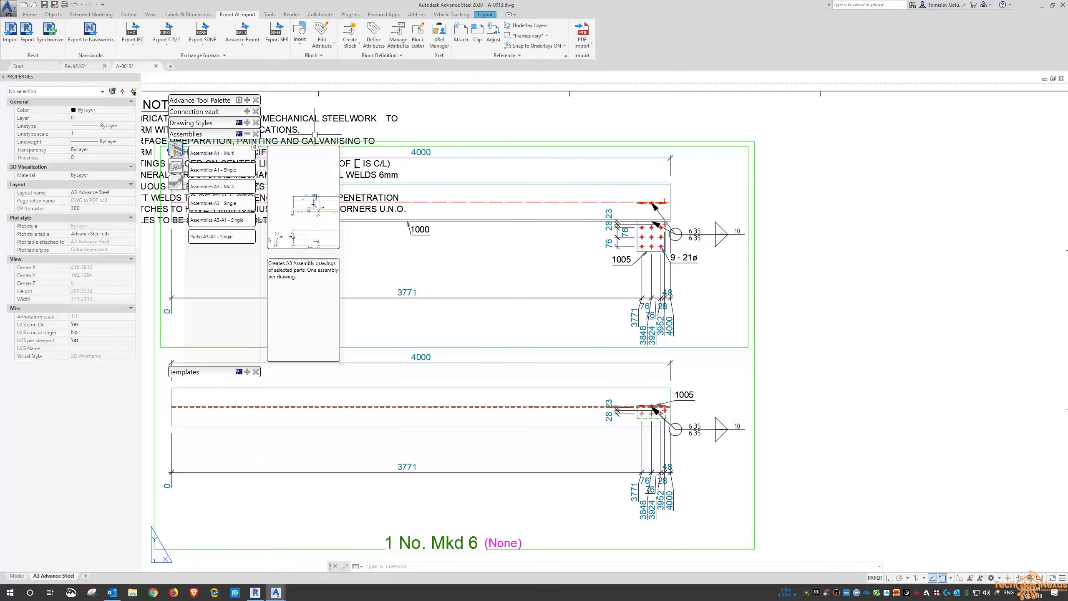
# Switch to Revit and draw a vertical building section across the beam next to the corner column in the Level 2 plan.
pyautogui.click(255, 592)
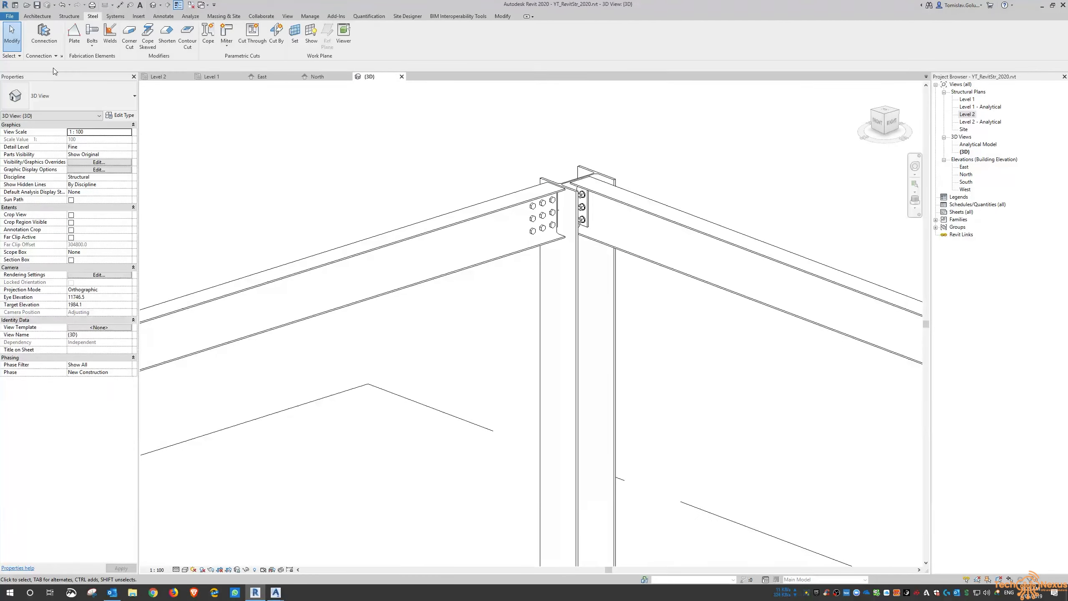
pyautogui.click(38, 16)
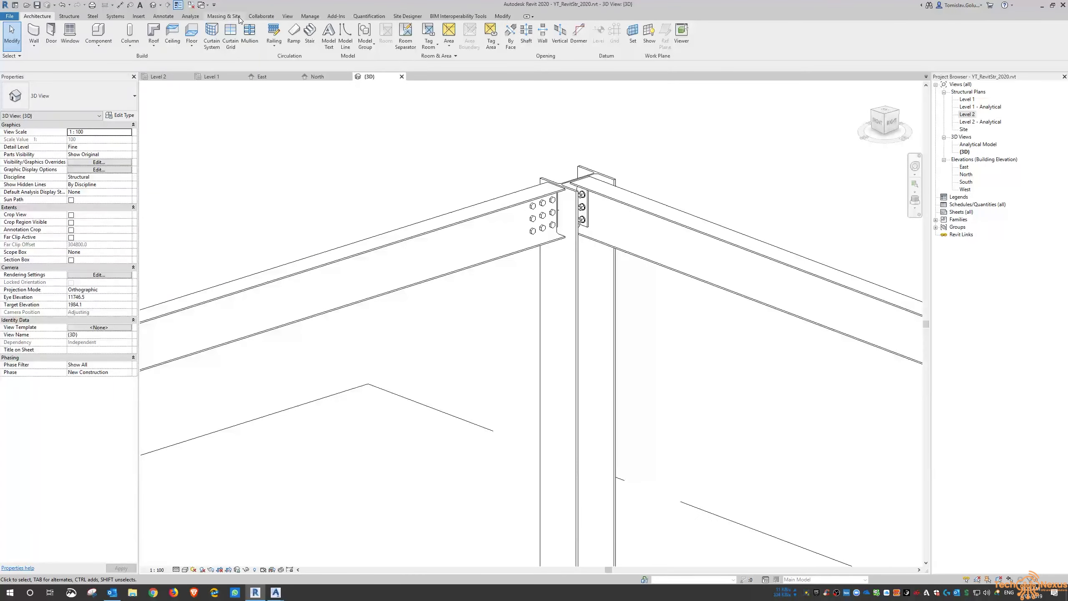
pyautogui.click(290, 17)
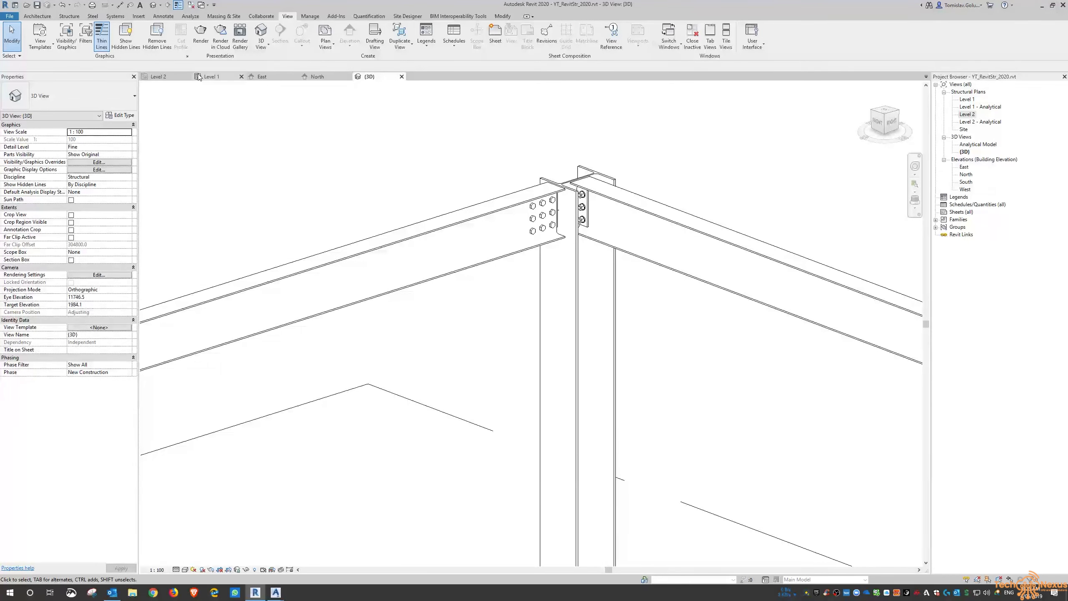
pyautogui.click(159, 77)
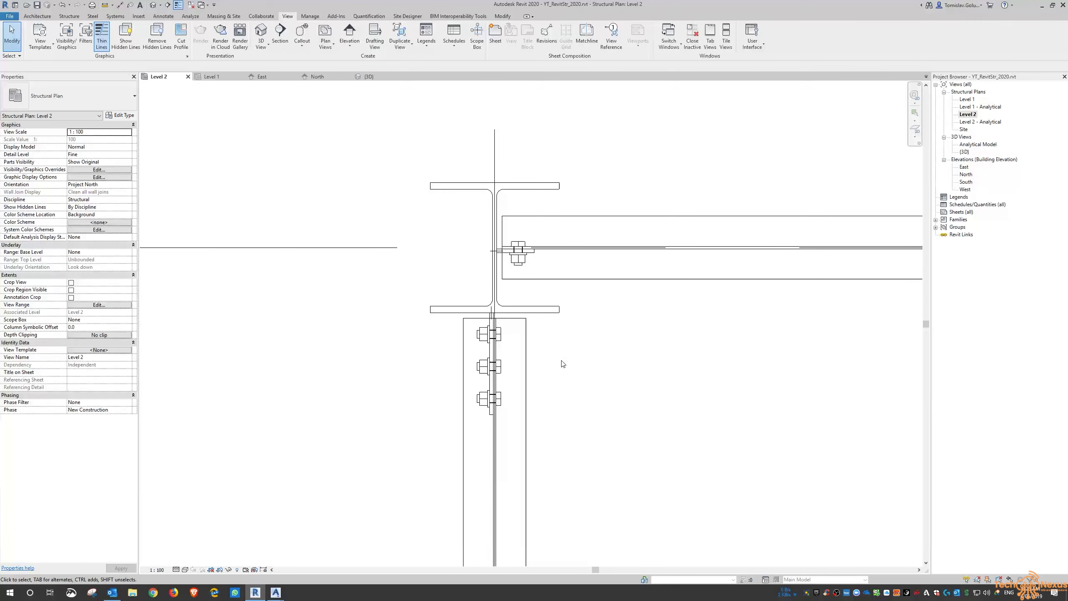
pyautogui.click(280, 34)
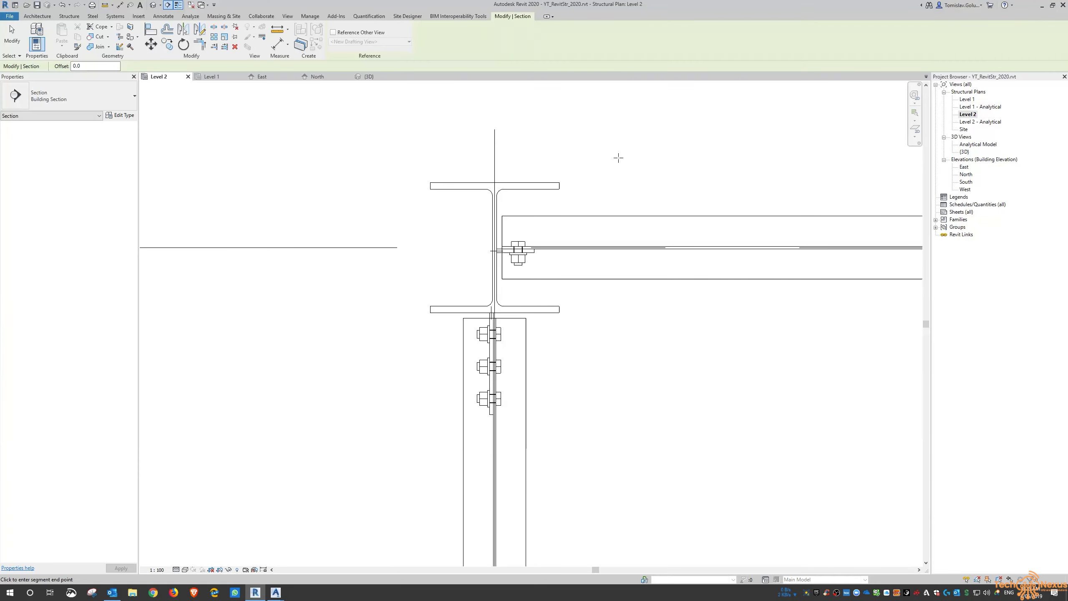
pyautogui.click(619, 129)
pyautogui.scroll(-5, 619, 404)
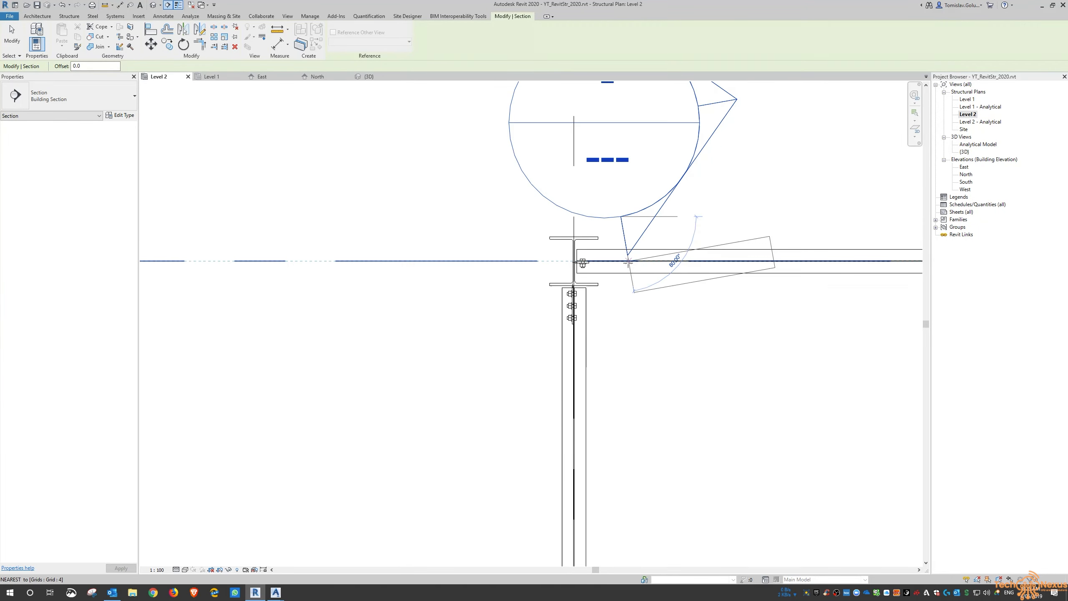
pyautogui.click(622, 350)
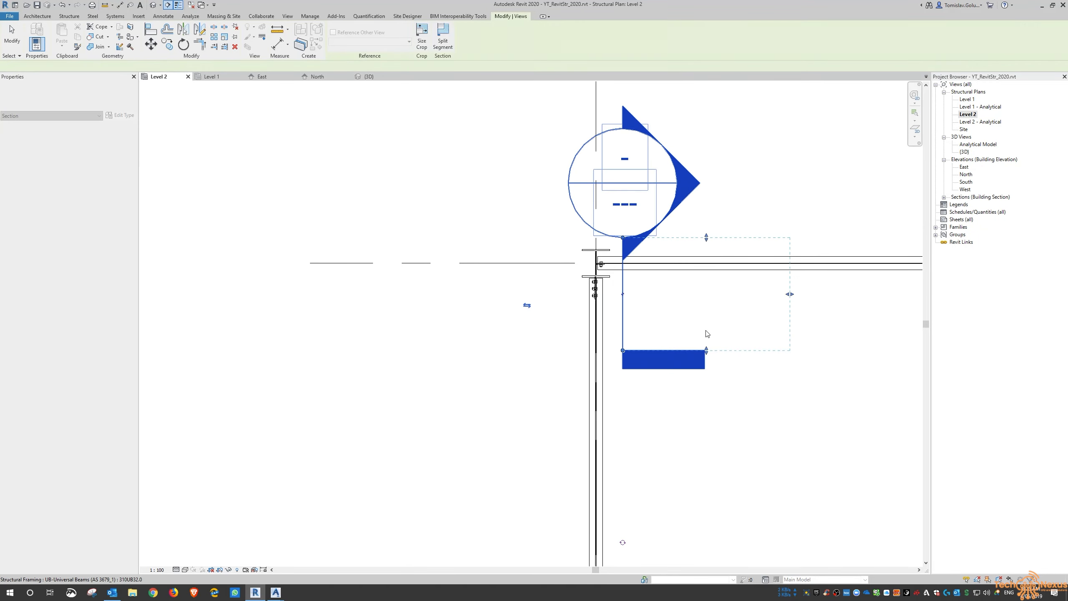
# Reduce the section's far clip offset to about 1335 mm and move the section so its depth spans the corner column connection.
pyautogui.moveTo(790, 296); pyautogui.dragTo(591, 303)
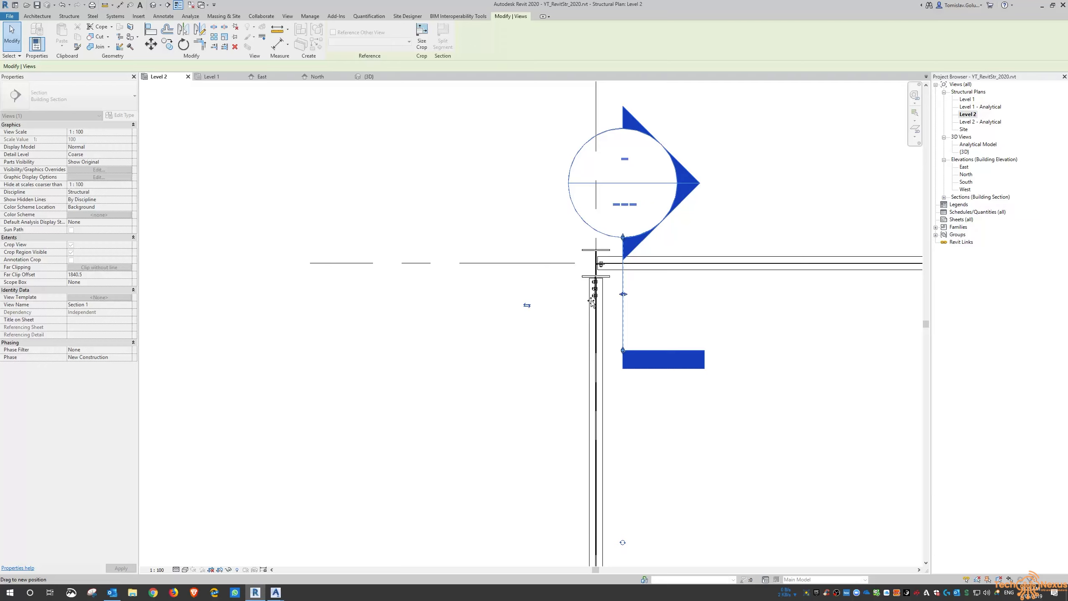
pyautogui.moveTo(712, 303); pyautogui.dragTo(752, 303)
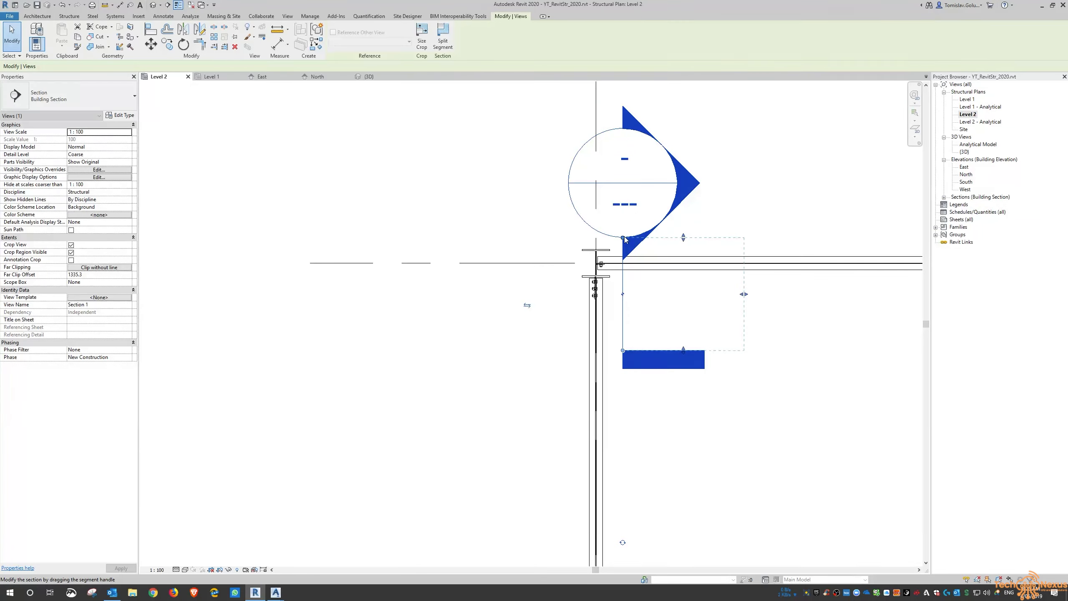
pyautogui.moveTo(622, 238)
pyautogui.mouseDown()
pyautogui.moveTo(612, 215)
pyautogui.moveTo(516, 191)
pyautogui.mouseUp()
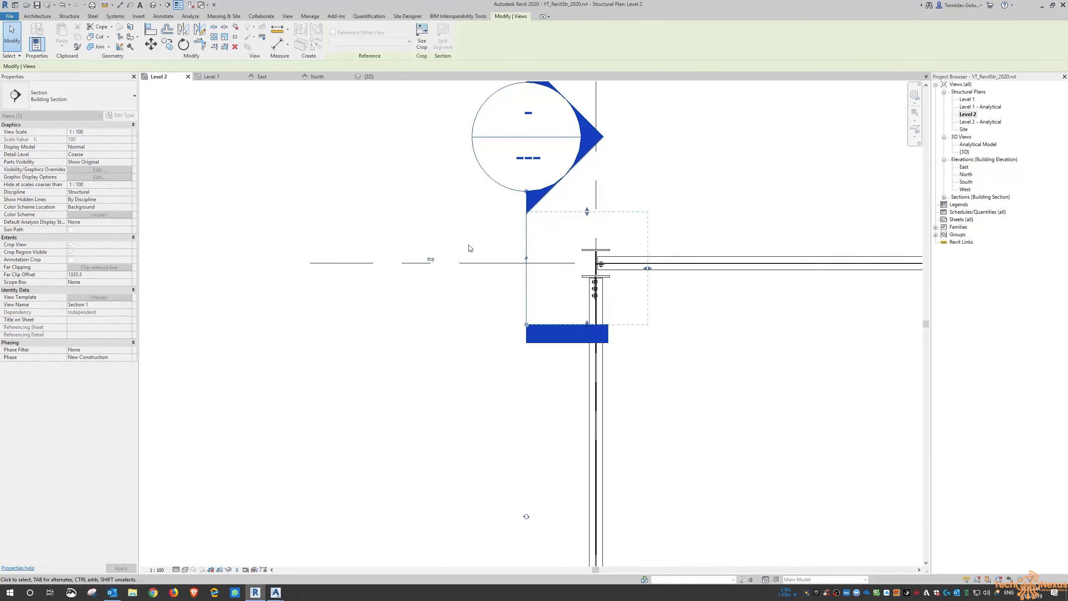
pyautogui.click(382, 229)
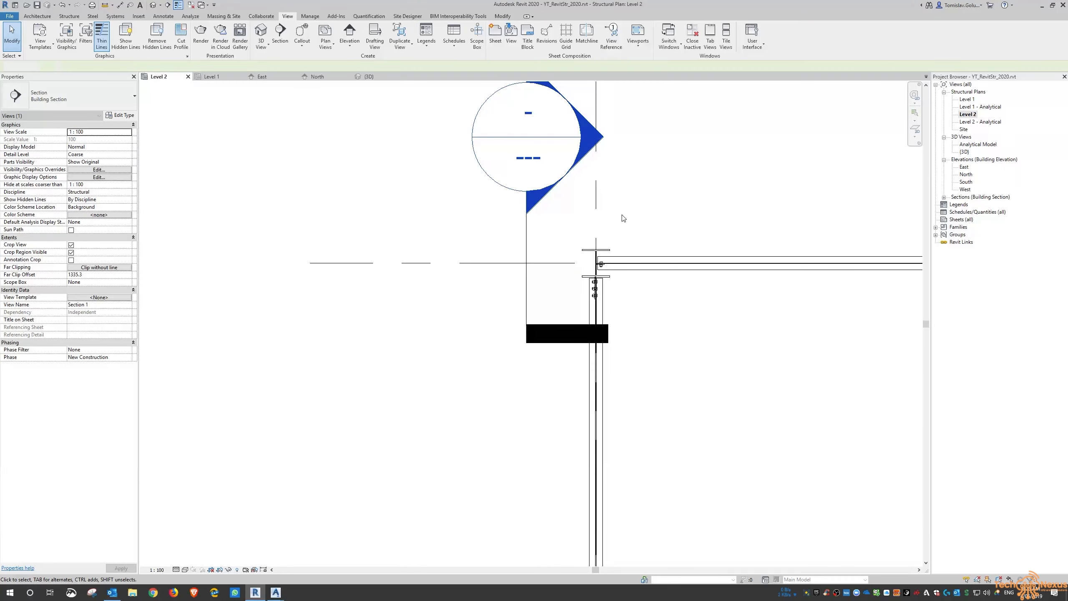
# Open the new section view and set its detail level to Fine to show the bolted beam connections.
pyautogui.click(945, 197)
pyautogui.doubleClick(970, 204)
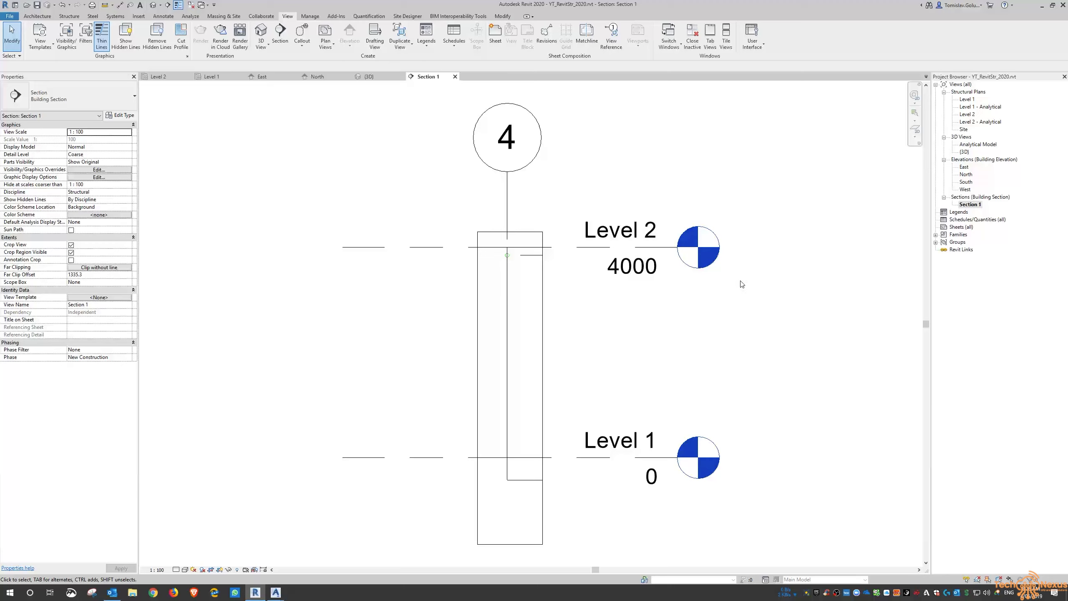
pyautogui.moveTo(671, 332); pyautogui.dragTo(619, 289, button='middle')
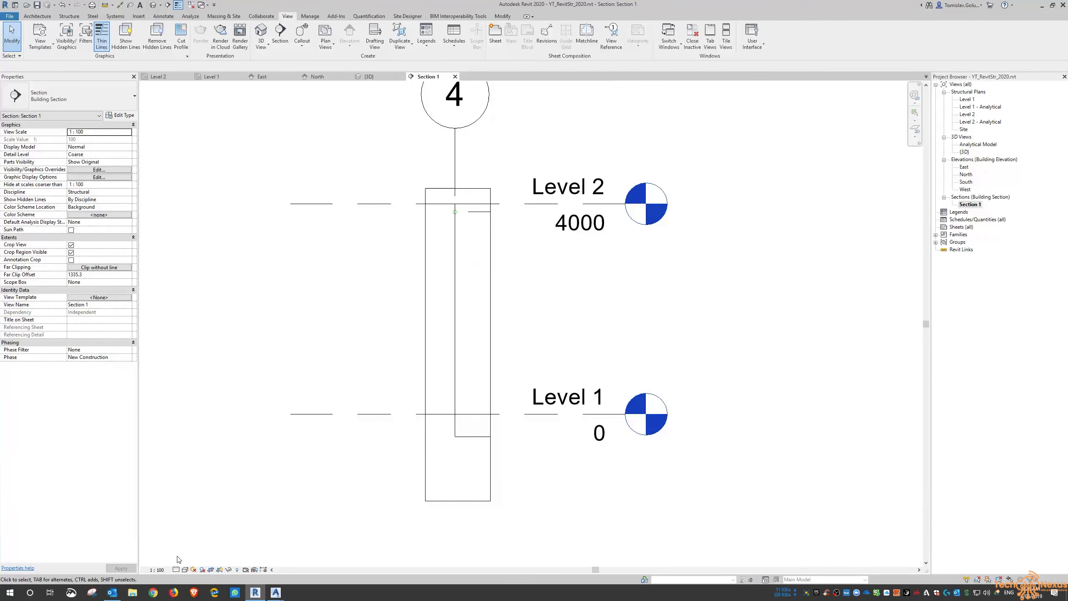
pyautogui.click(176, 569)
pyautogui.click(187, 560)
pyautogui.scroll(5, 477, 240)
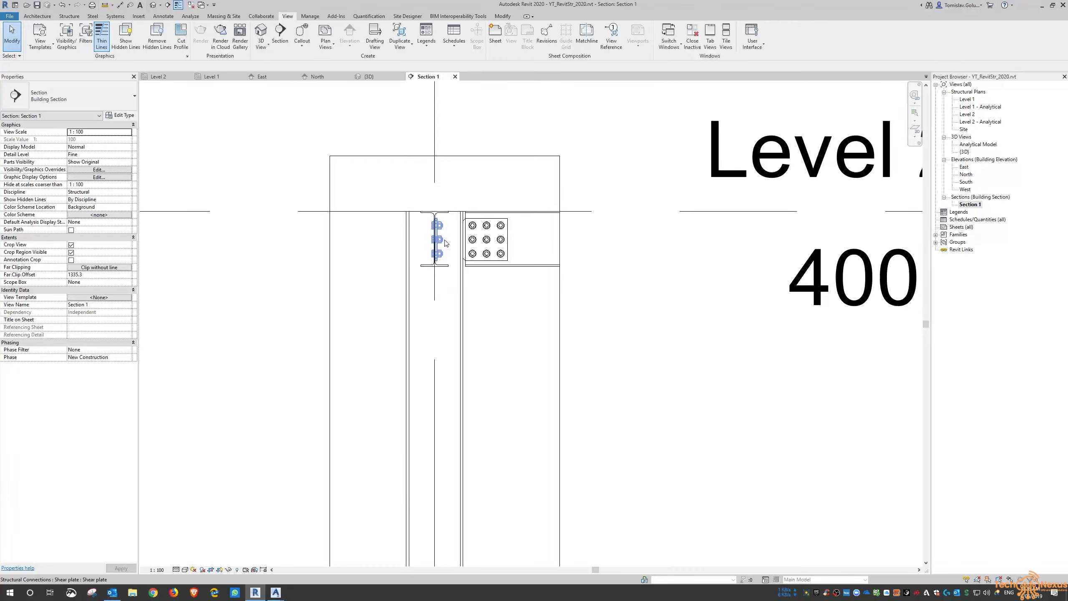
pyautogui.scroll(-2, 428, 195)
pyautogui.scroll(-4, 428, 195)
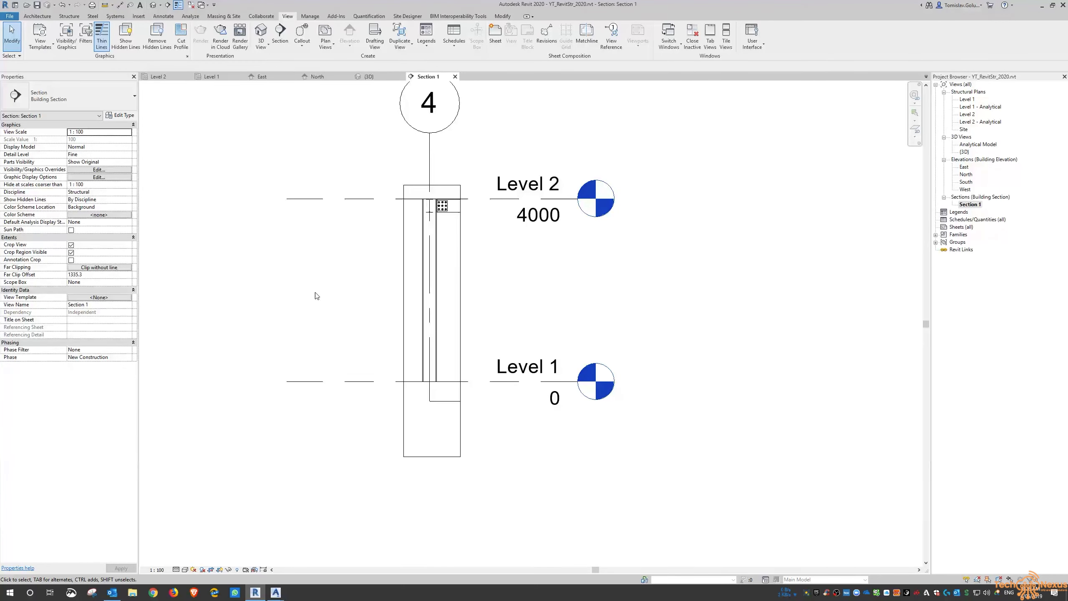
pyautogui.scroll(-2, 380, 296)
pyautogui.moveTo(297, 248); pyautogui.dragTo(350, 256, button='middle')
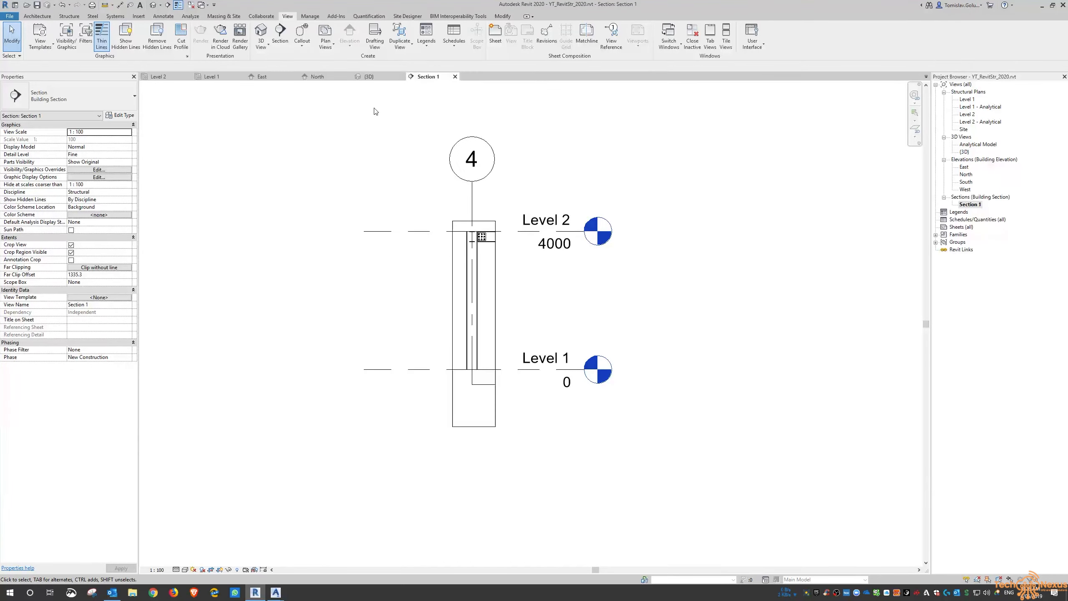
# Compare the bolted corner connection in the Revit 3D view with the same connection in the Advance Steel model.
pyautogui.click(378, 75)
pyautogui.scroll(-4, 383, 156)
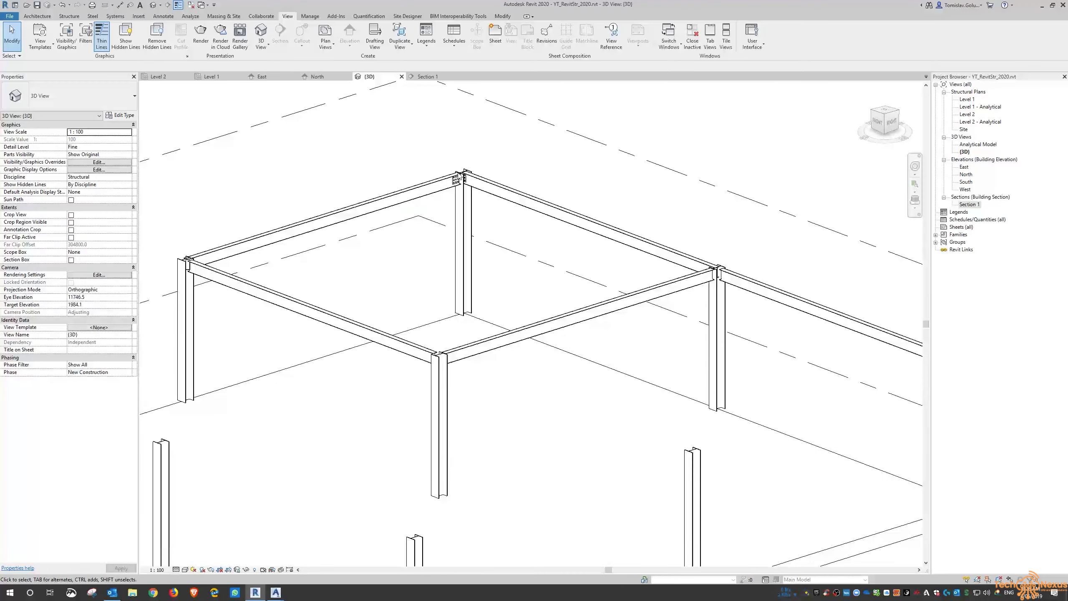
pyautogui.scroll(5, 427, 162)
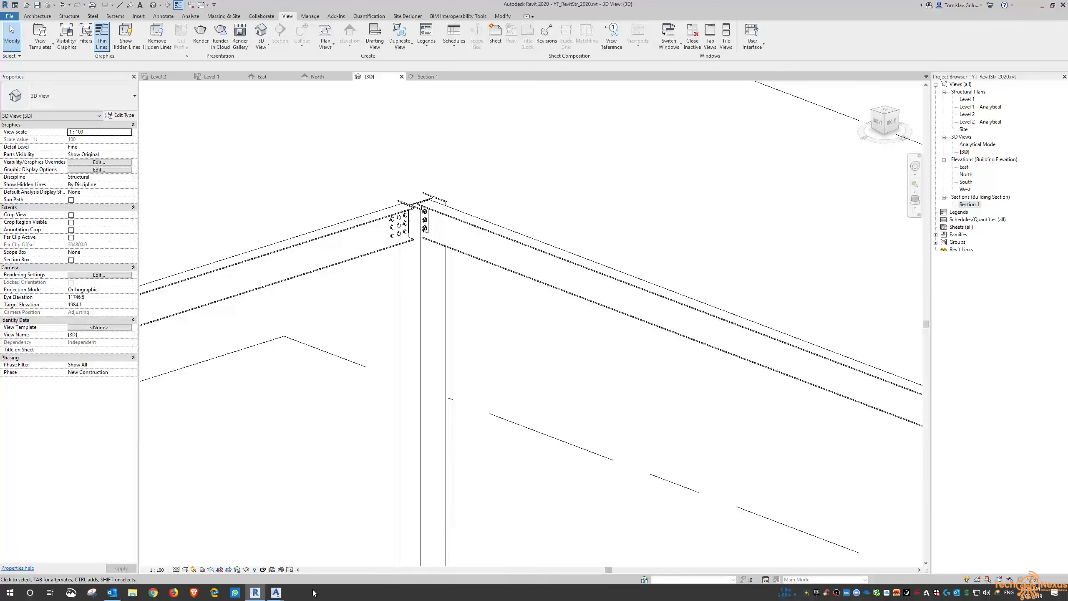
pyautogui.moveTo(282, 598)
pyautogui.click(244, 555)
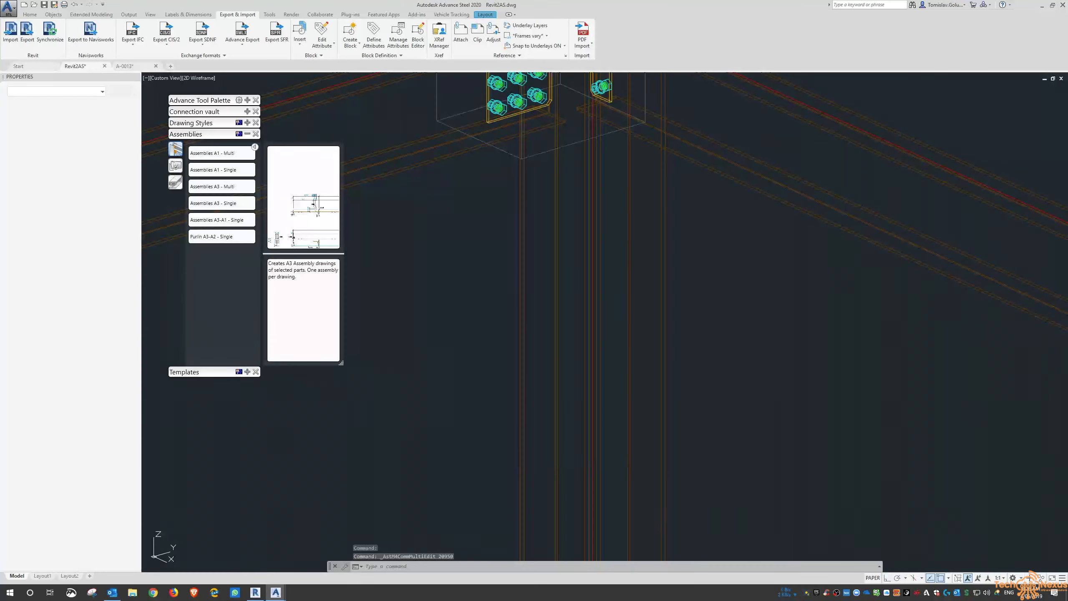
pyautogui.scroll(-4, 484, 290)
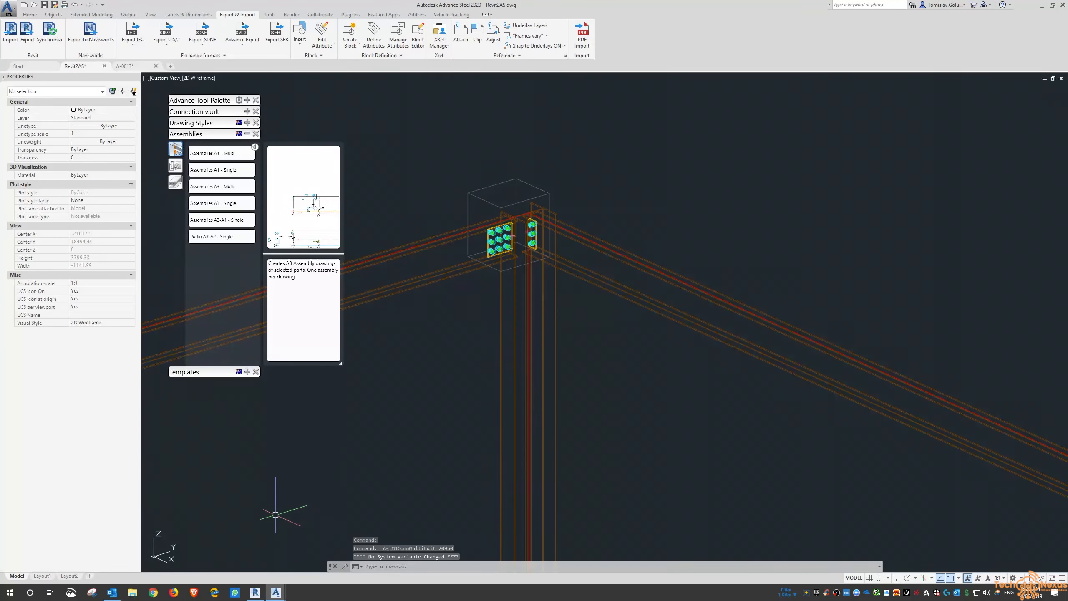
pyautogui.click(254, 594)
pyautogui.moveTo(275, 594)
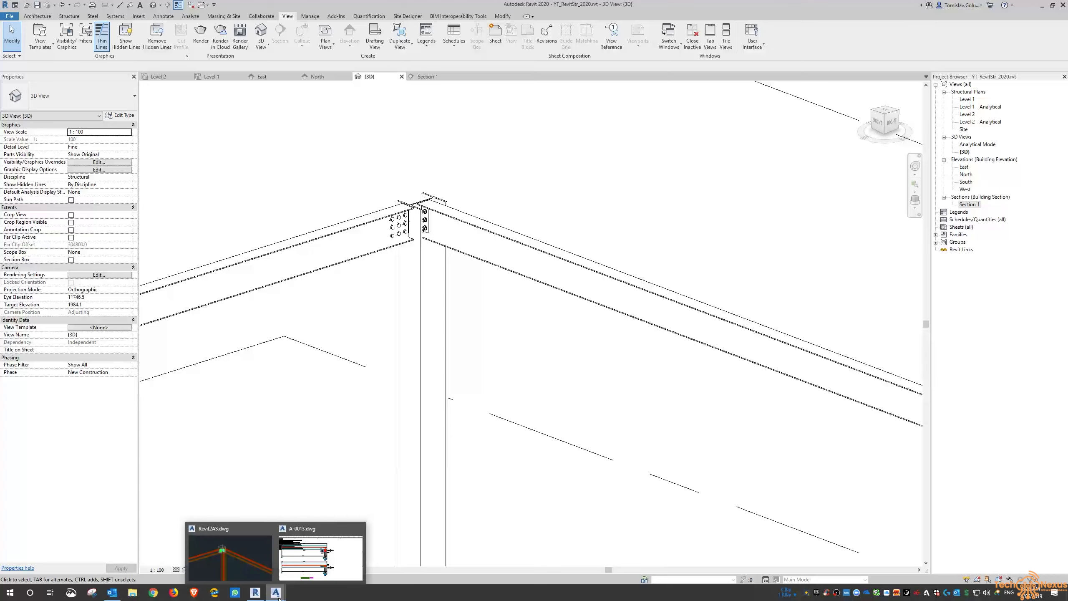
pyautogui.click(238, 553)
pyautogui.click(255, 594)
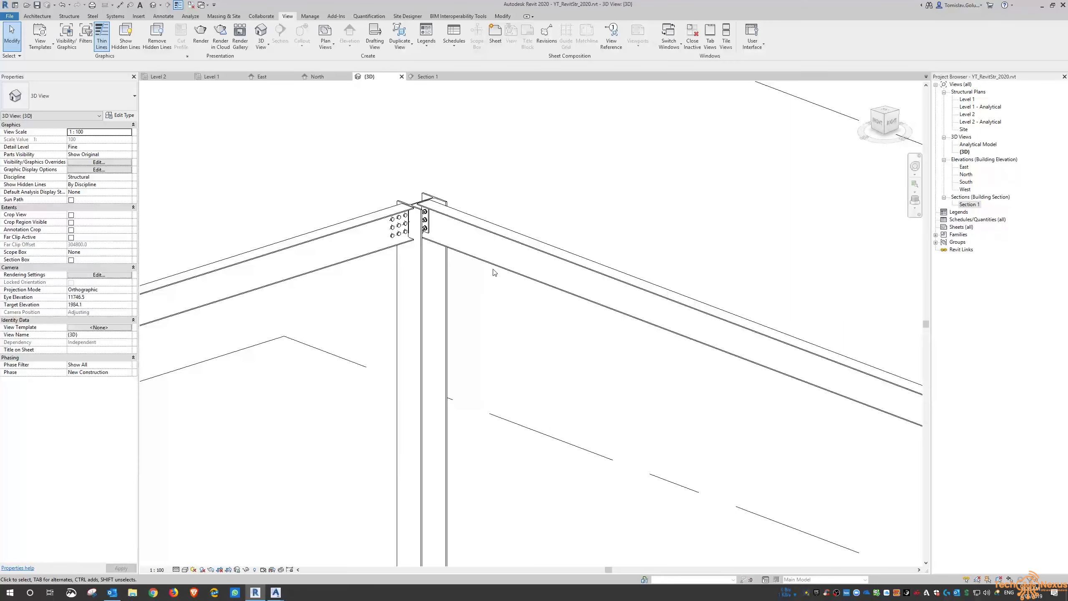
pyautogui.click(92, 16)
pyautogui.click(69, 16)
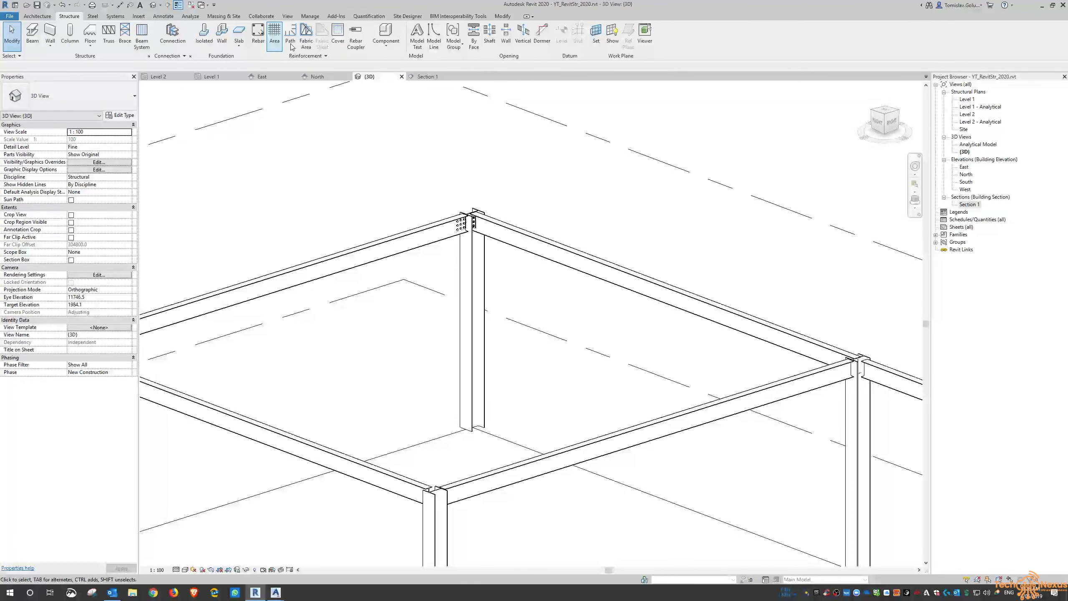
pyautogui.scroll(-3, 364, 128)
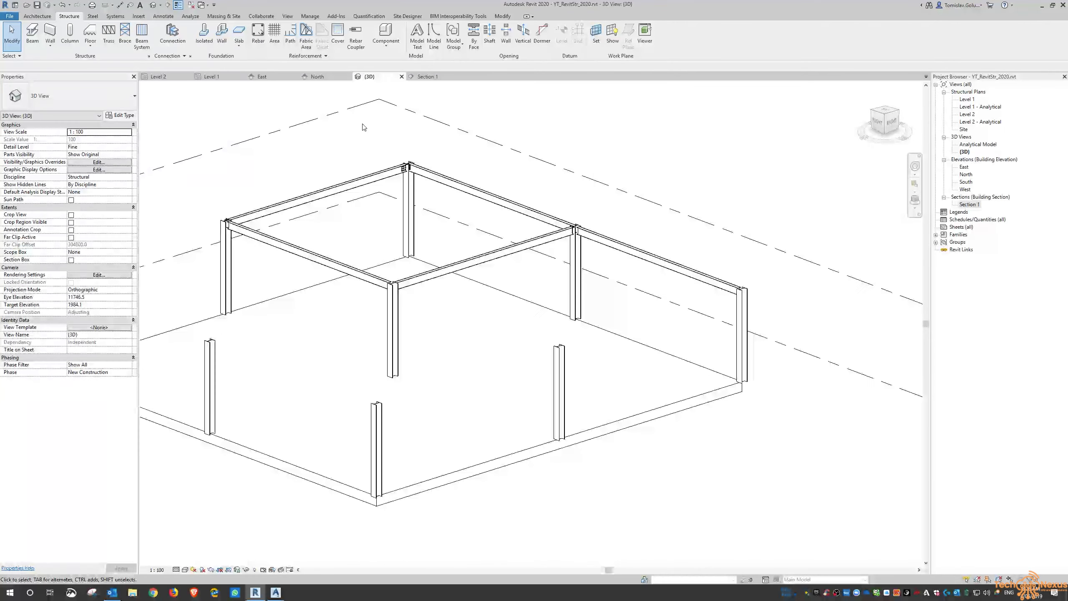
pyautogui.moveTo(364, 127); pyautogui.dragTo(422, 116, button='middle')
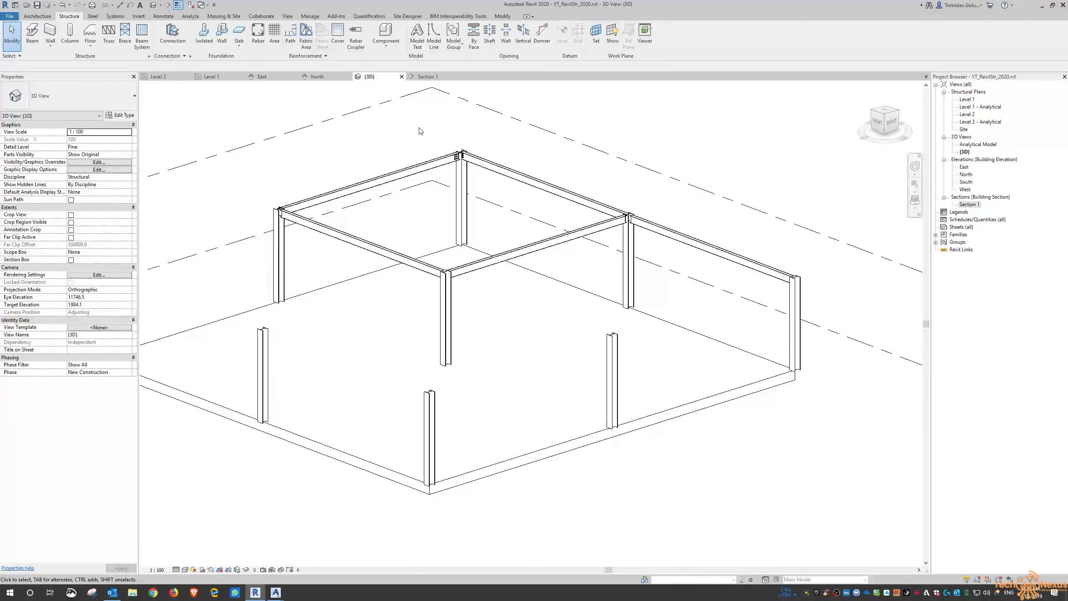
pyautogui.click(118, 18)
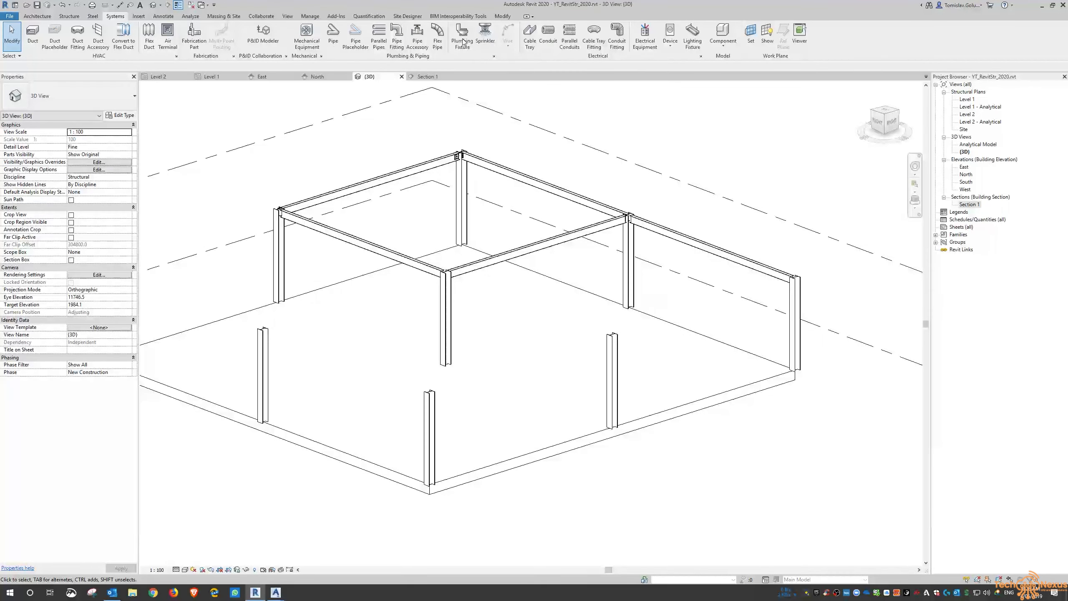
pyautogui.scroll(-1, 293, 133)
pyautogui.moveTo(295, 133); pyautogui.dragTo(405, 154, button='middle')
pyautogui.scroll(-1, 406, 155)
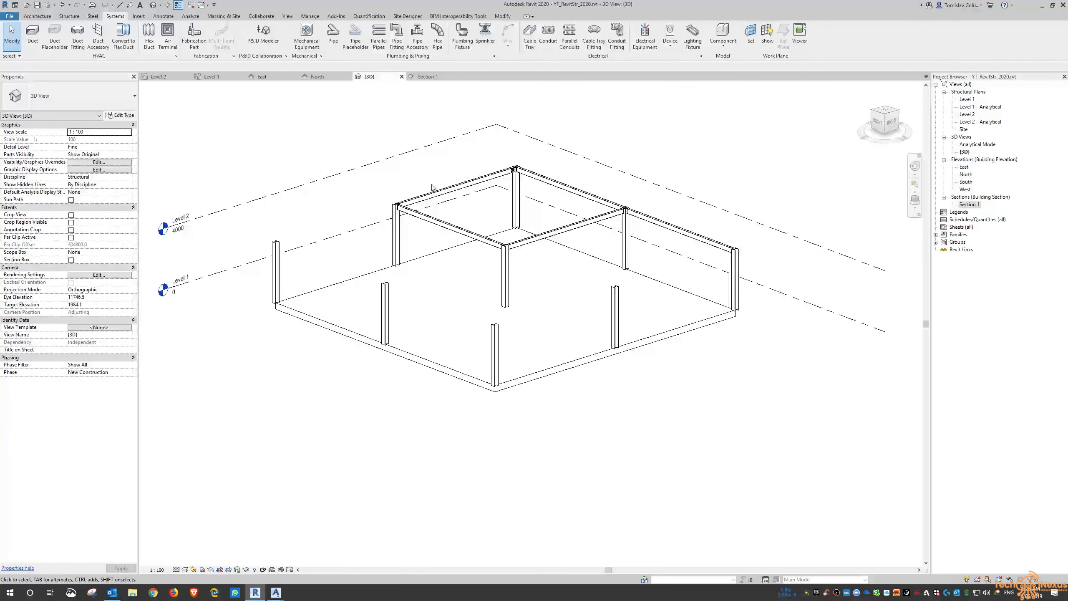
pyautogui.moveTo(537, 184); pyautogui.dragTo(542, 202, button='middle')
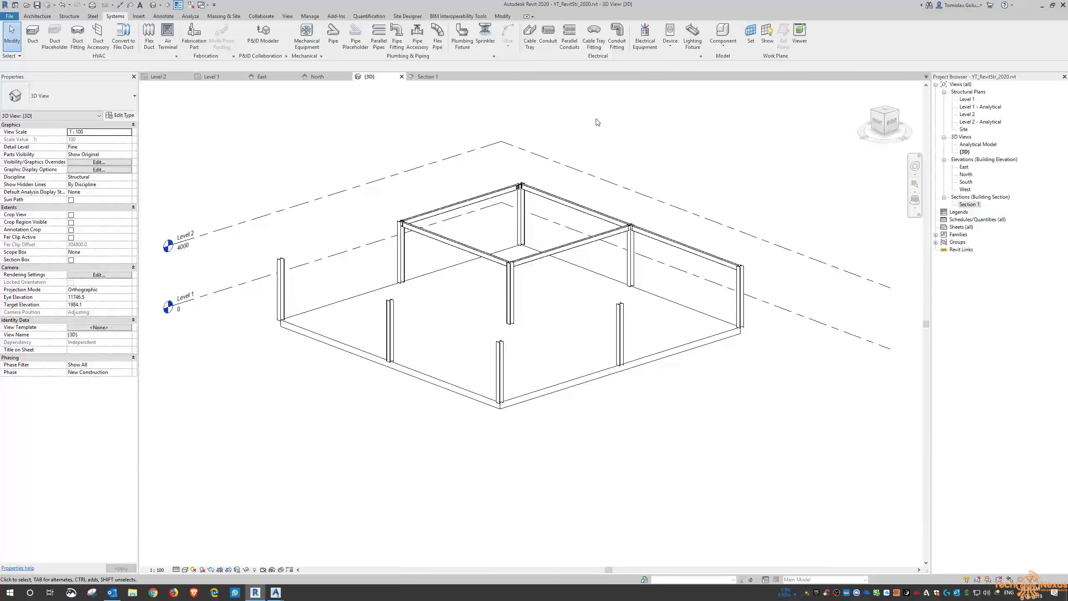